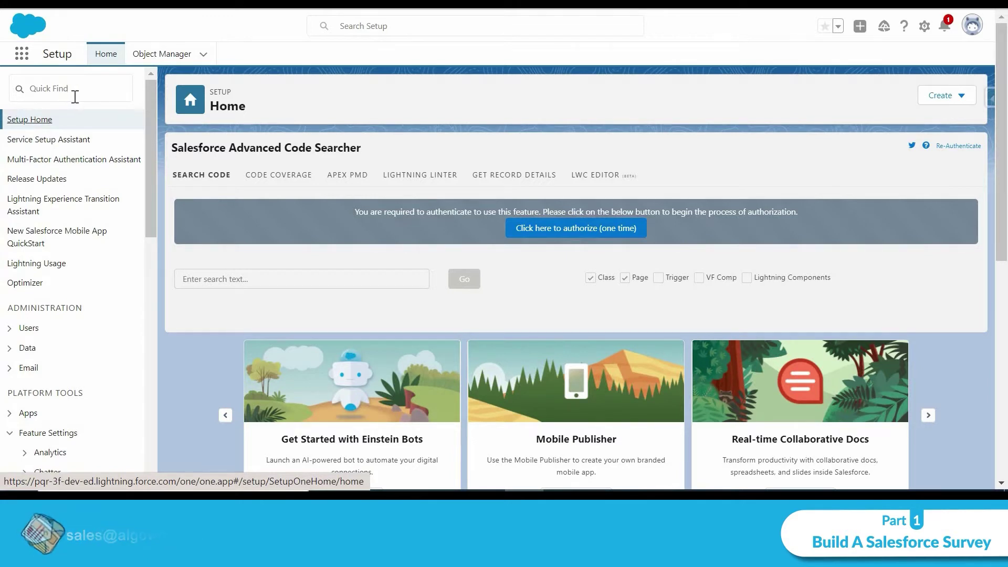
On Setup Home, put the cursor in the Quick Find search box.
left_click(74, 96)
Filter Quick Find for 'survey' and open the Survey Settings page.
type("survey")
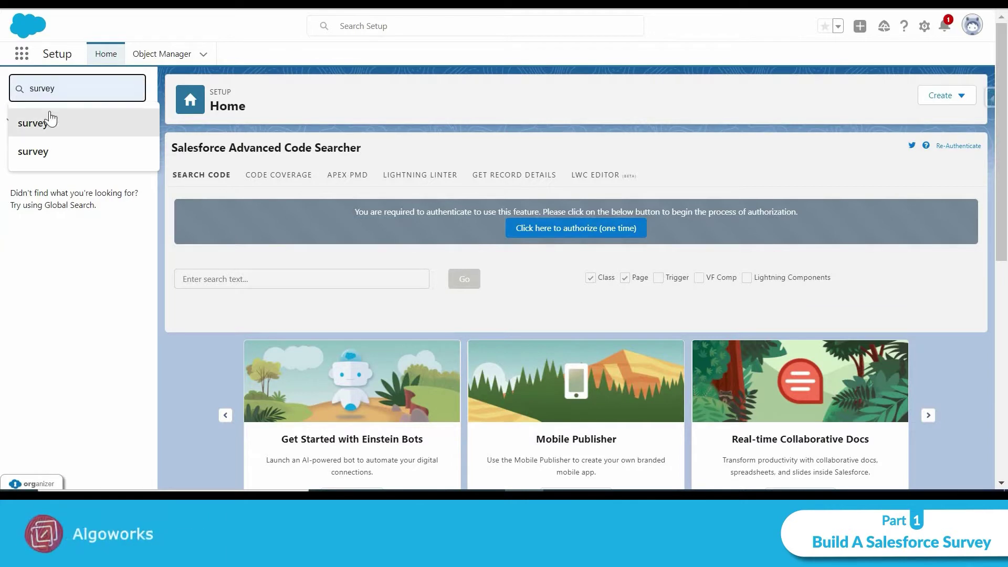
left_click(50, 122)
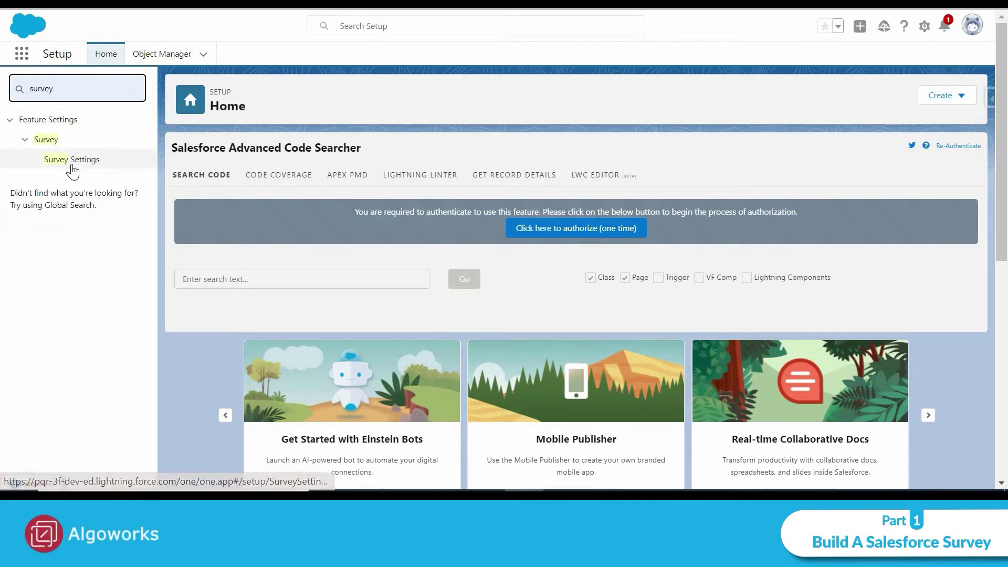
left_click(72, 164)
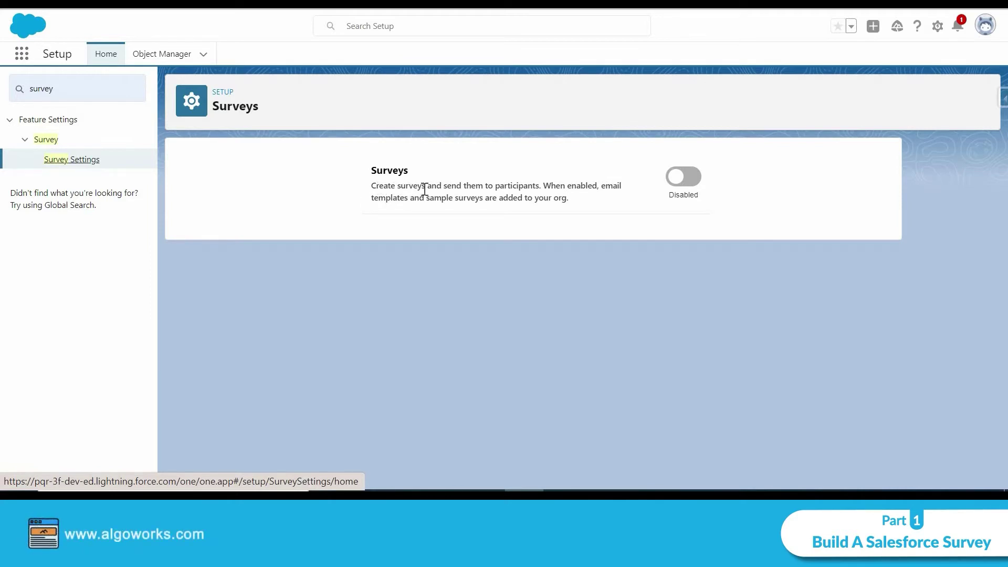
Enable Surveys with the default community left as None, then open the App Launcher.
left_click(683, 177)
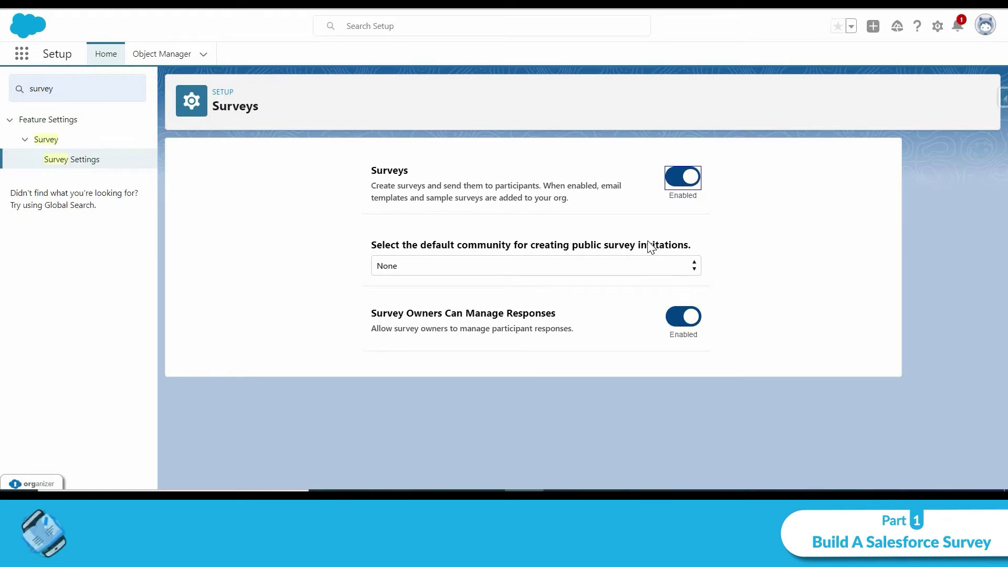
left_click(432, 265)
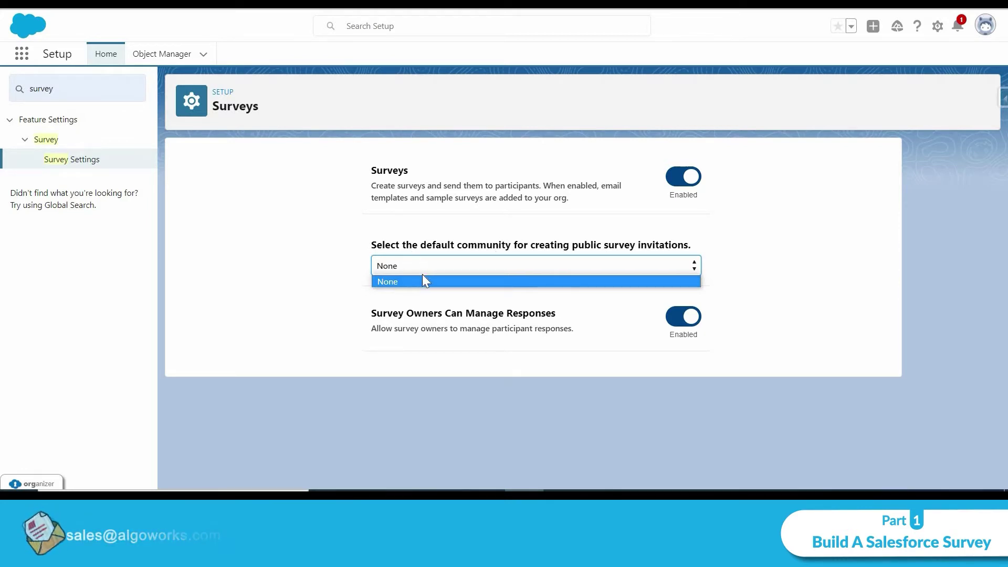
left_click(748, 256)
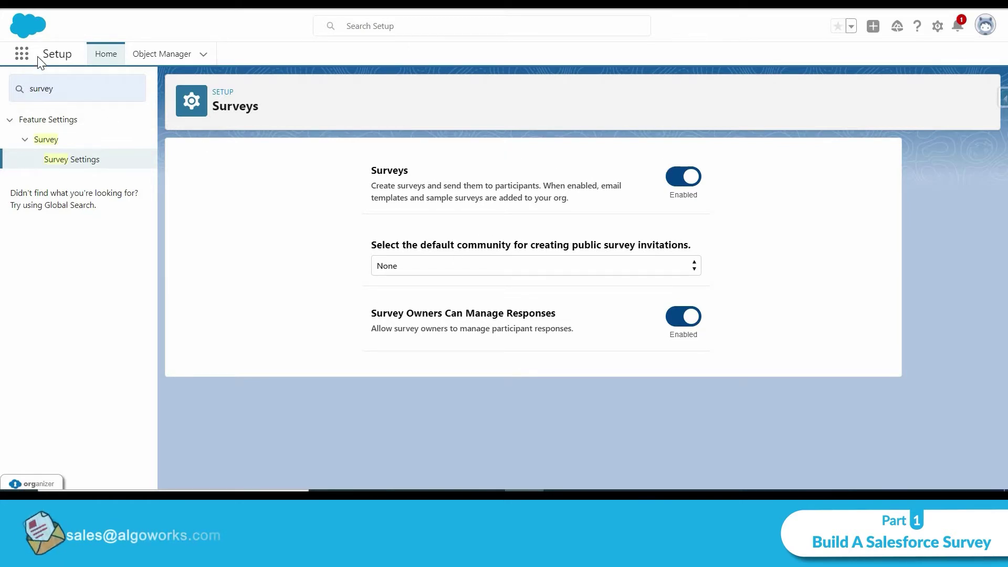
left_click(23, 54)
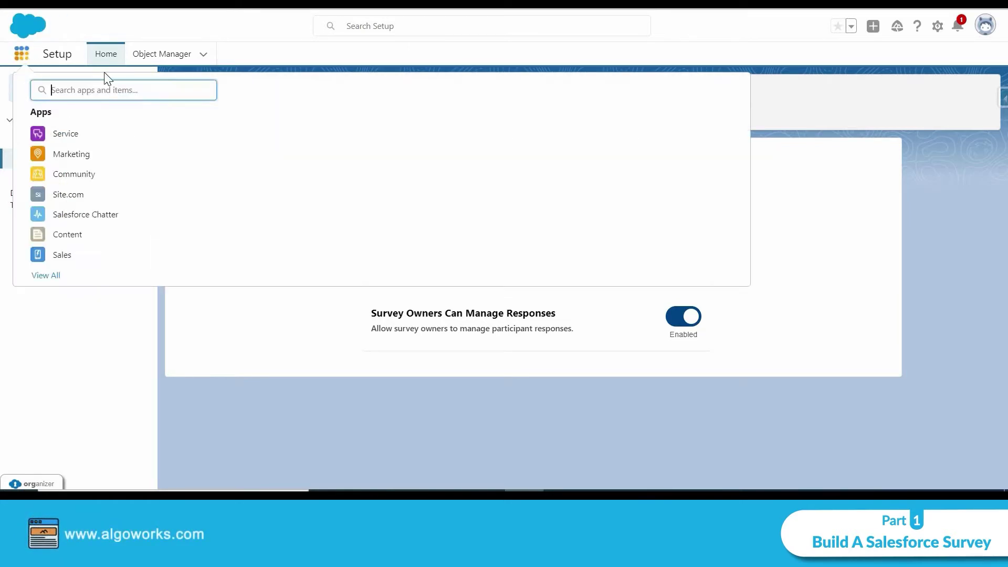
Search the App Launcher for 'survey' and open the Surveys list.
type("survey")
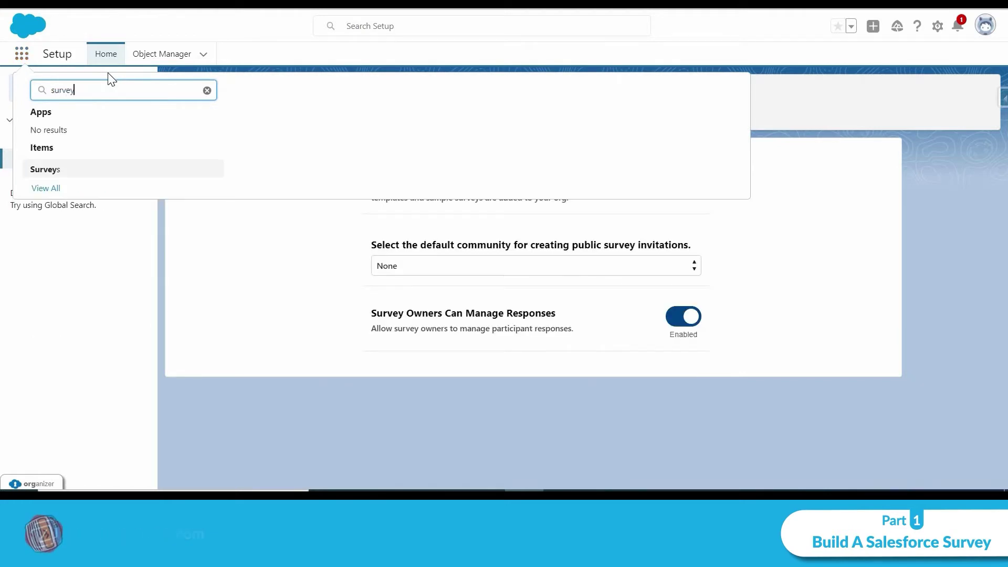
left_click(41, 169)
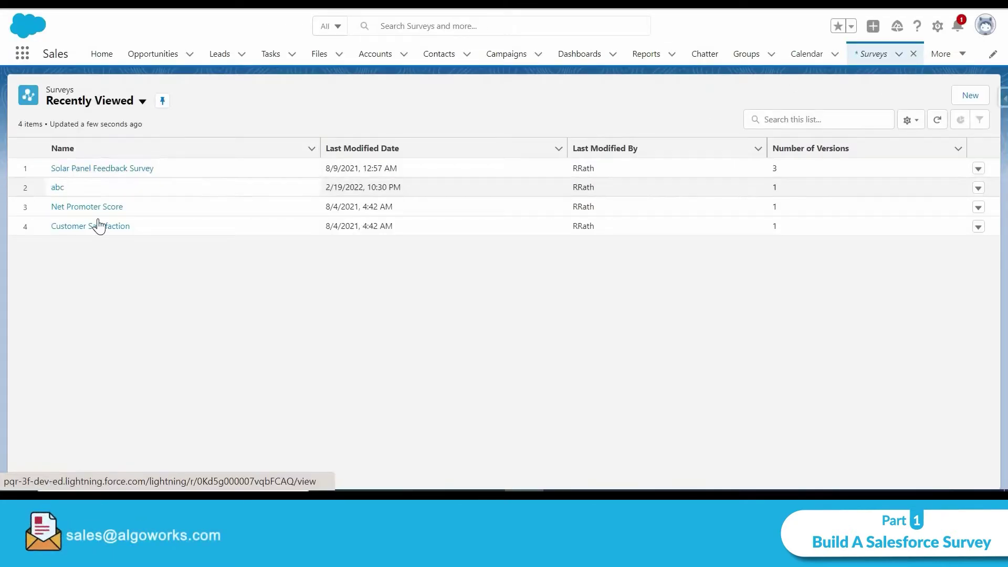
Create a new survey template named 'Salesforce Services' and open it in the builder.
left_click(977, 95)
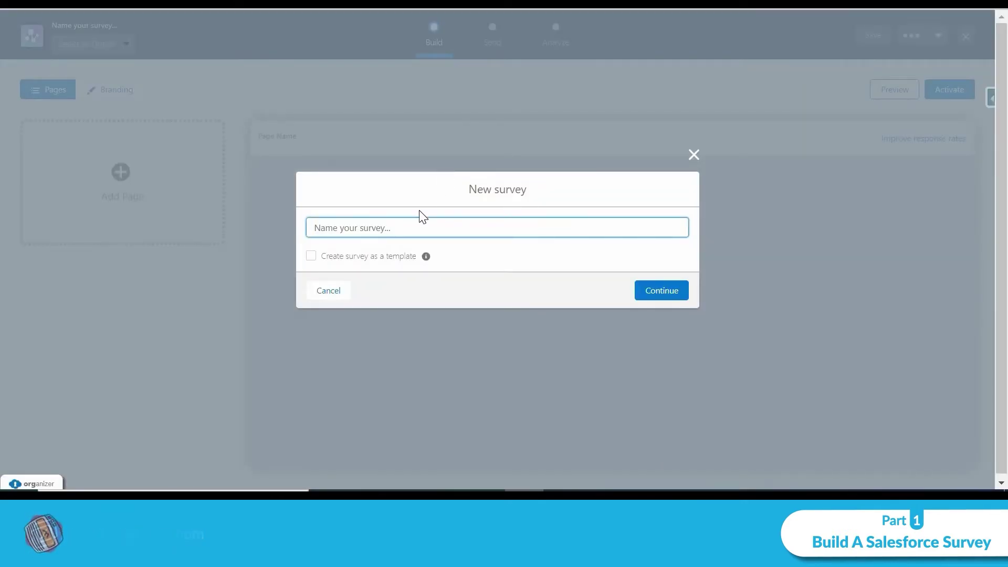
type("Sa")
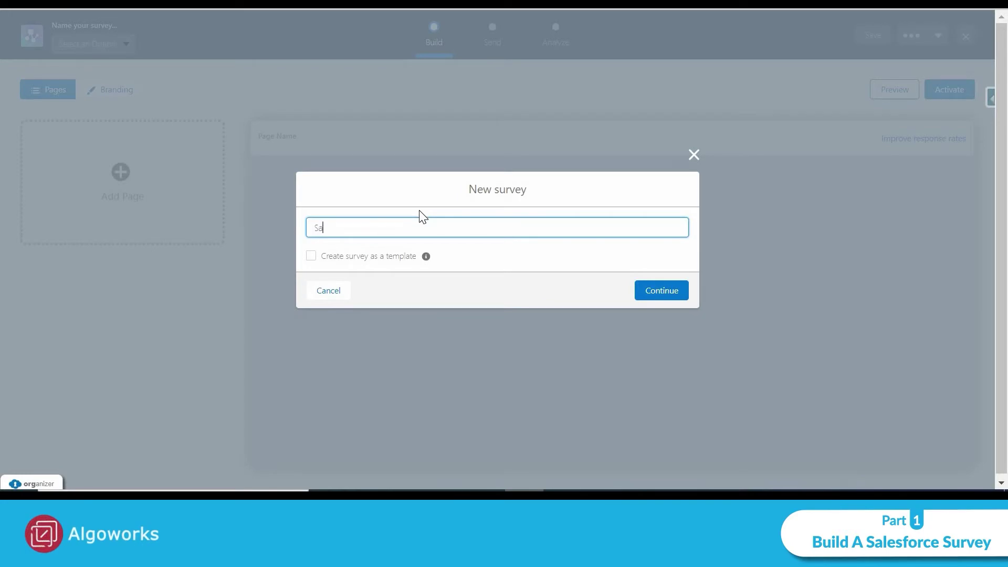
type("lesforce ")
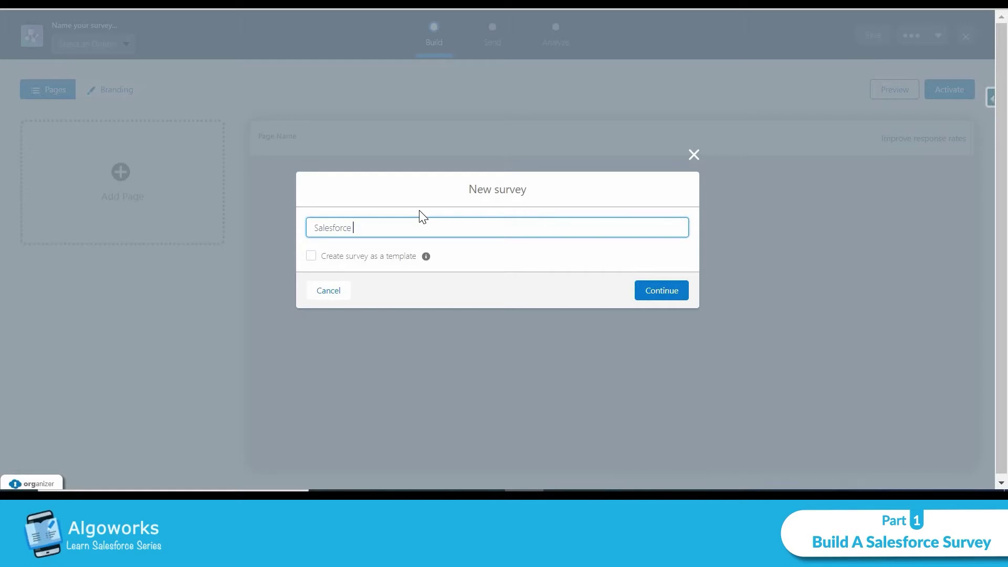
type("Services")
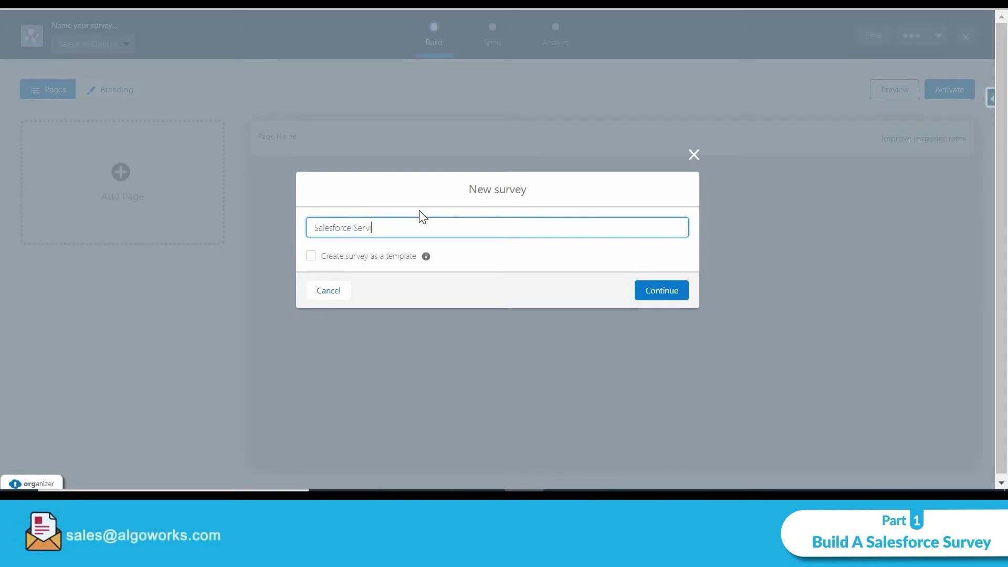
left_click(312, 256)
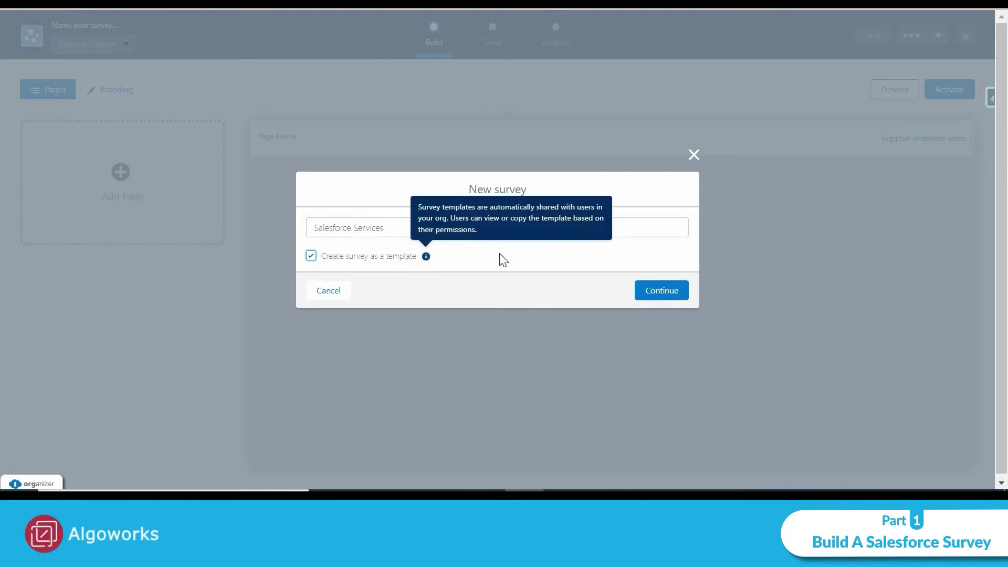
left_click(646, 296)
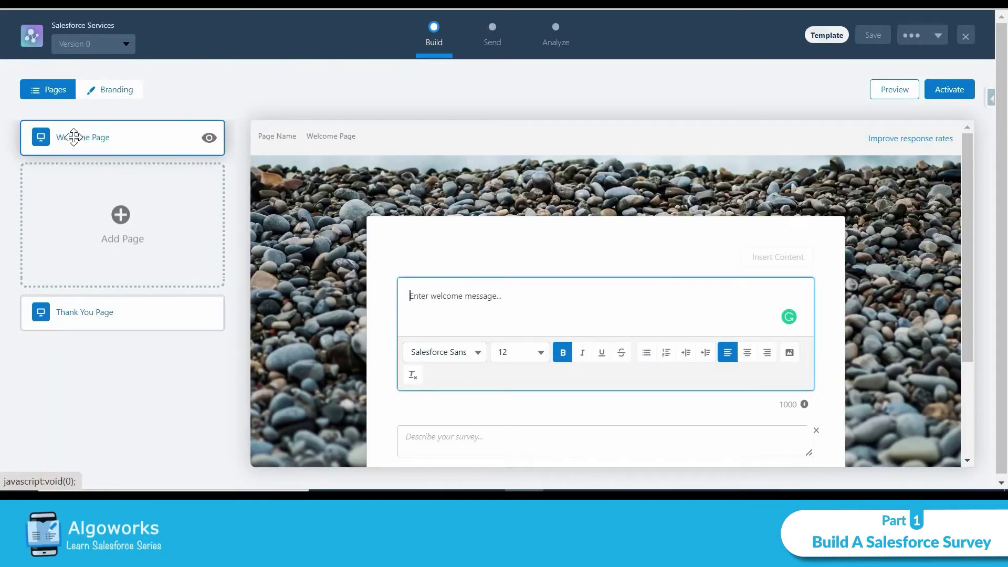
Review the survey's Branding options and start uploading a new background image.
left_click(127, 100)
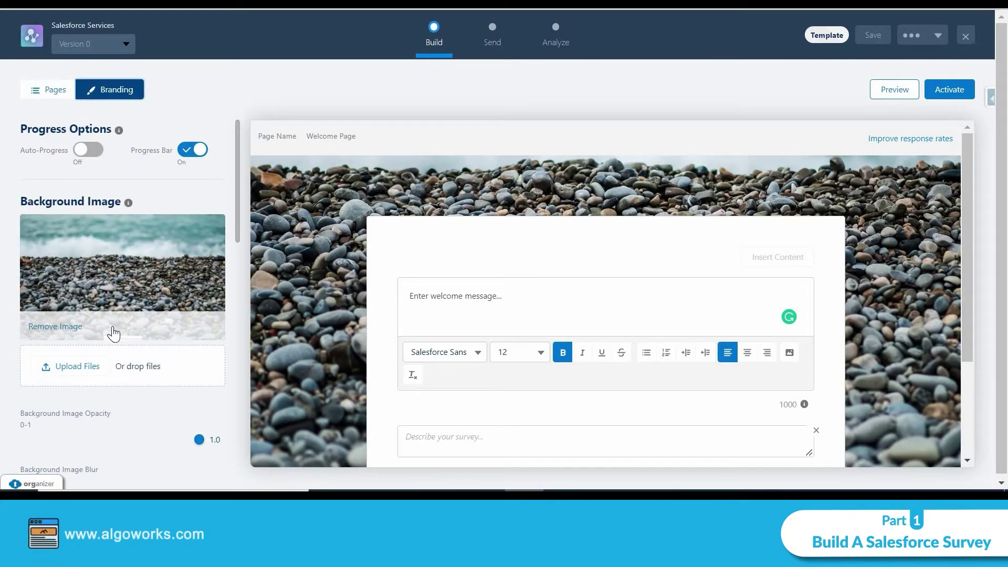
scroll(100, 334, "down", 2)
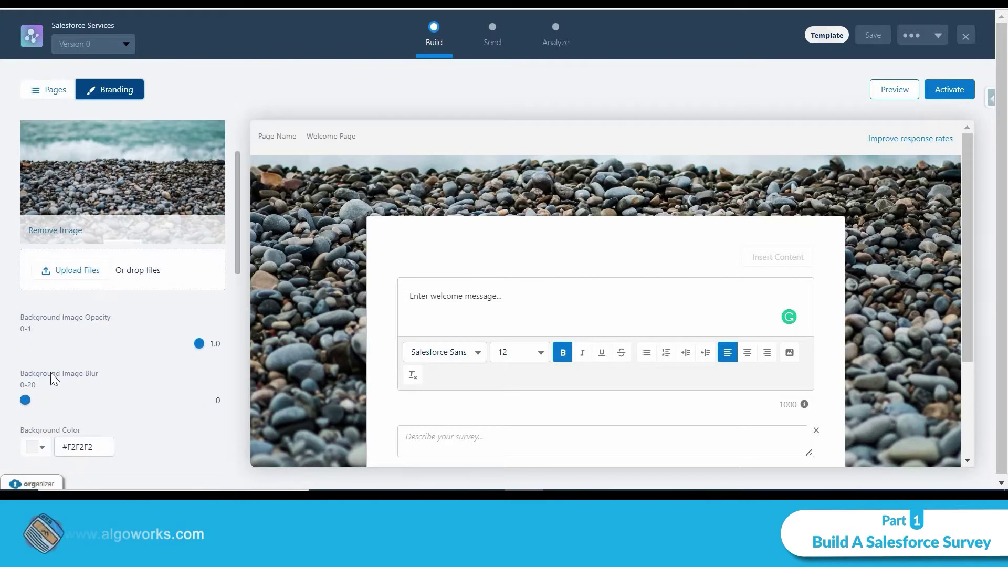
scroll(93, 380, "down", 3)
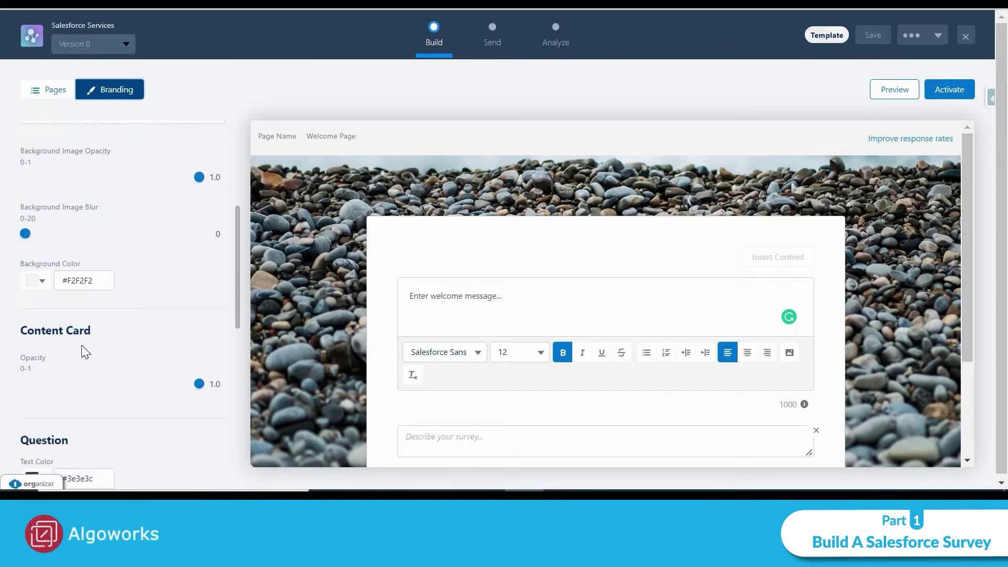
scroll(82, 368, "down", 3)
scroll(82, 368, "down", 3)
scroll(82, 368, "down", 1)
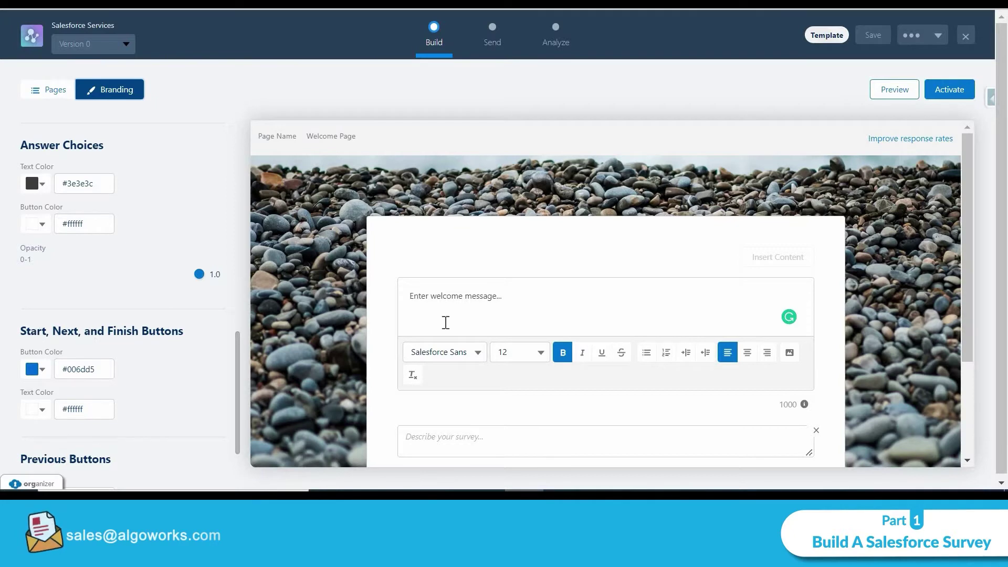
scroll(603, 363, "down", 3)
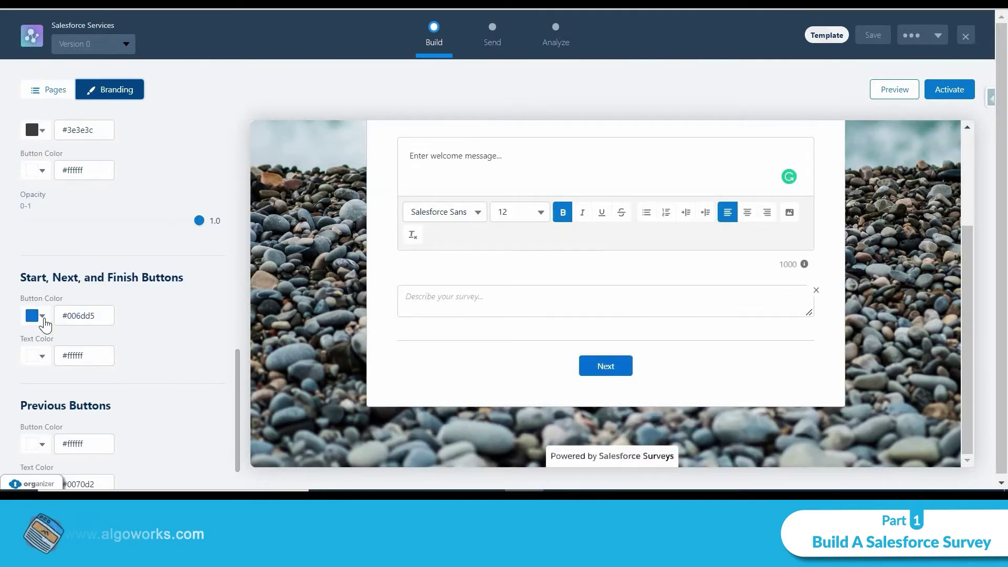
scroll(79, 384, "down", 1)
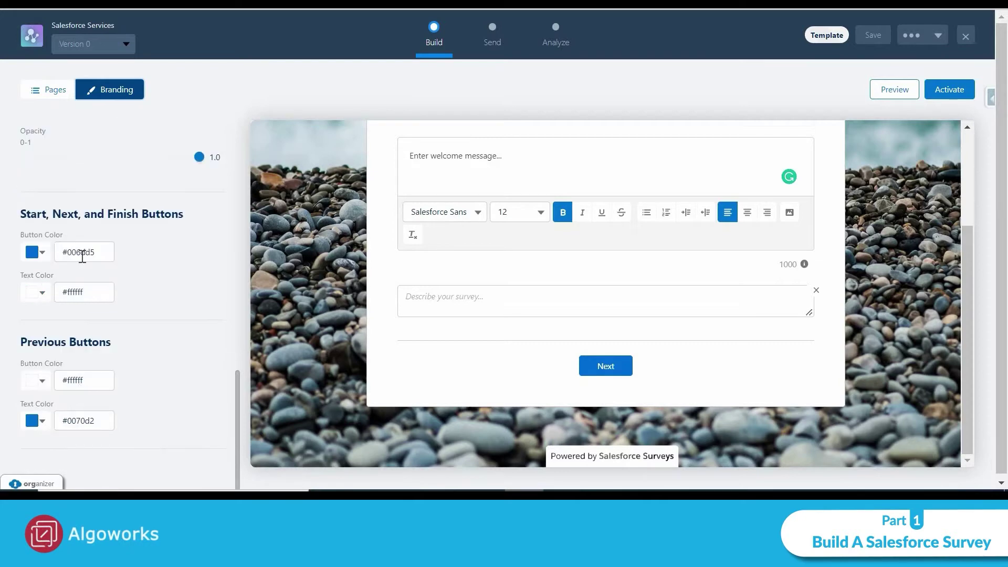
scroll(81, 254, "up", 5)
scroll(122, 336, "down", 5)
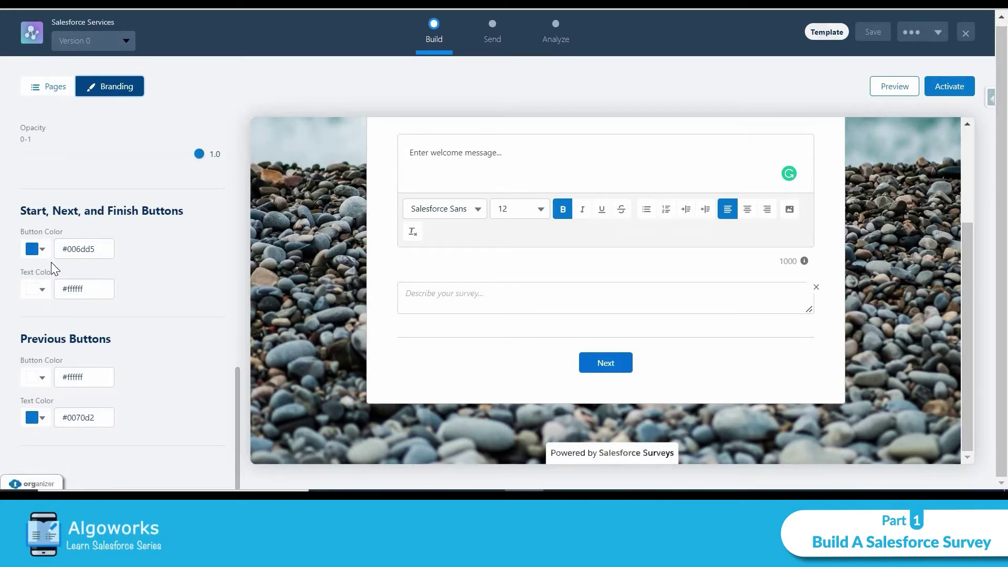
scroll(49, 208, "up", 4)
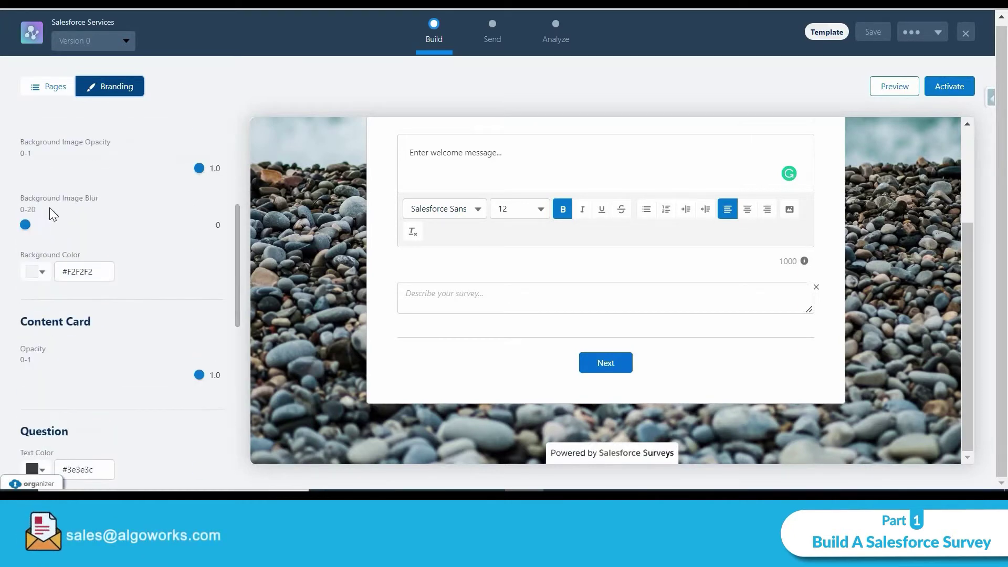
scroll(50, 208, "up", 5)
left_click(74, 360)
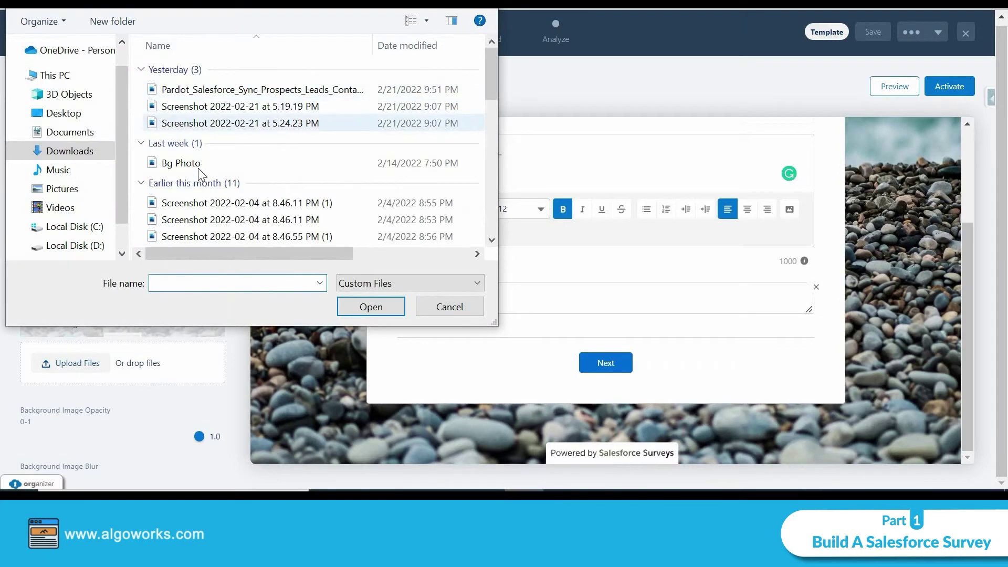
Set Bg Photo from Downloads as the survey background and return to the Pages list.
left_click(197, 165)
left_click(355, 307)
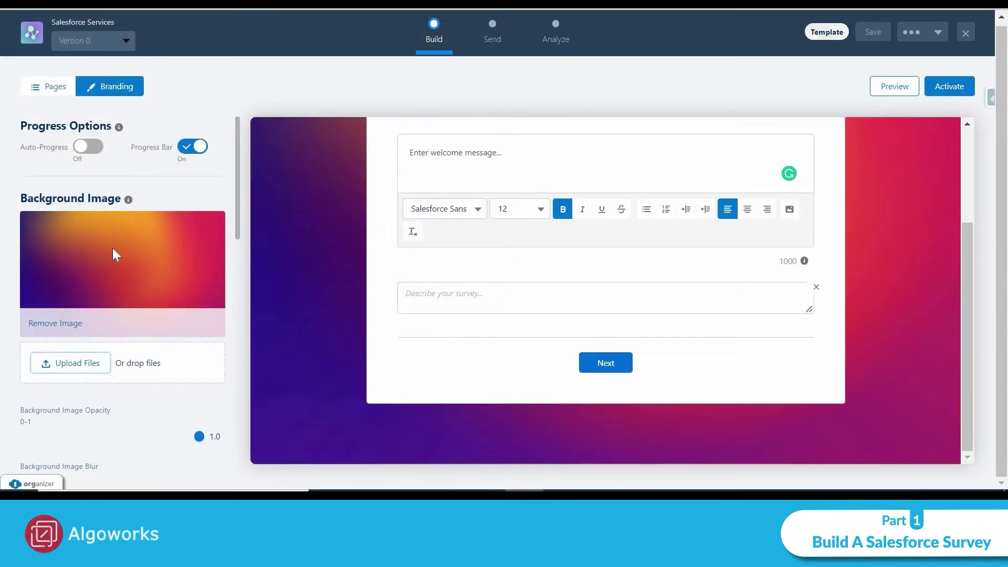
scroll(439, 243, "up", 3)
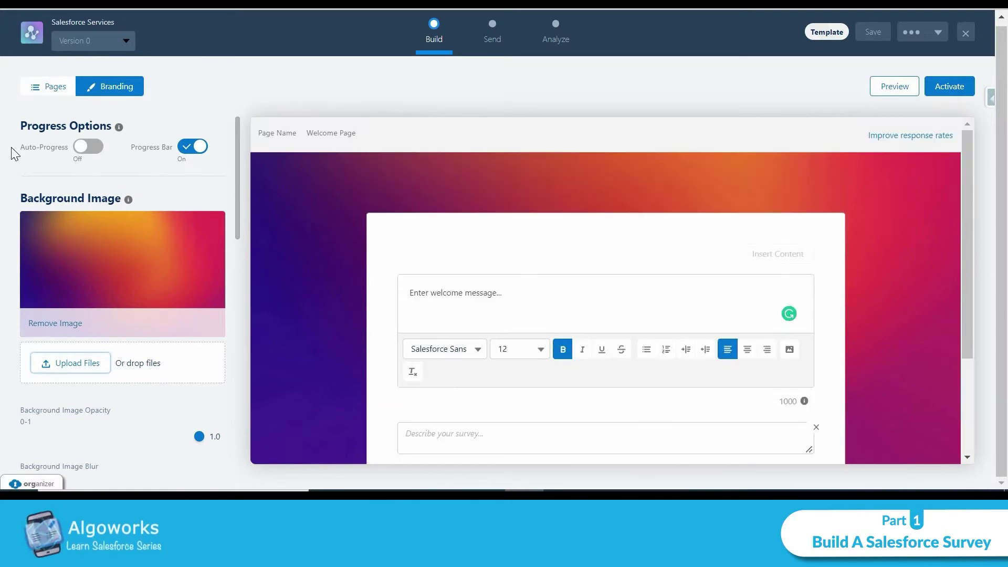
left_click(52, 91)
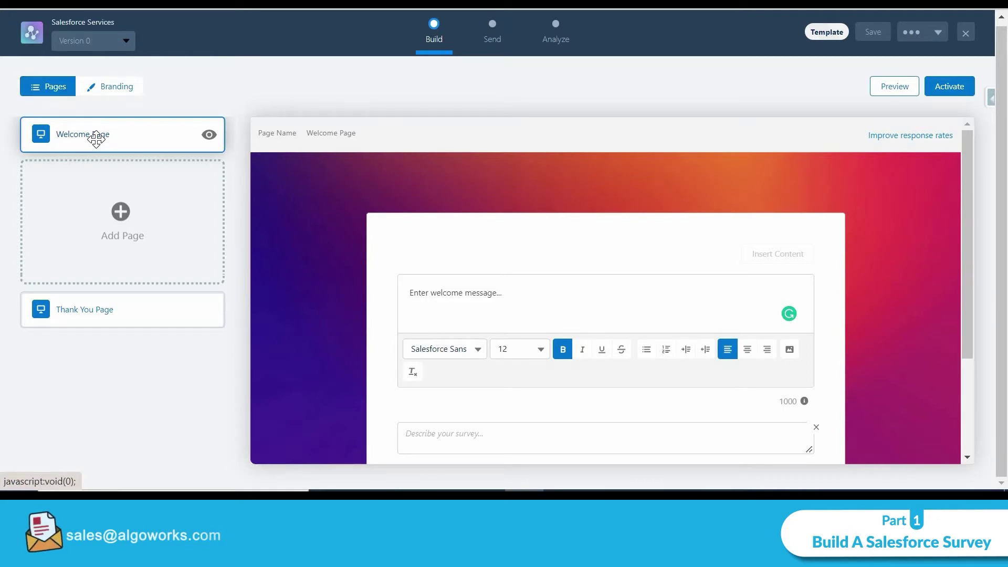
Paste the prepared welcome line from the notes into the Welcome Page message.
scroll(446, 257, "down", 1)
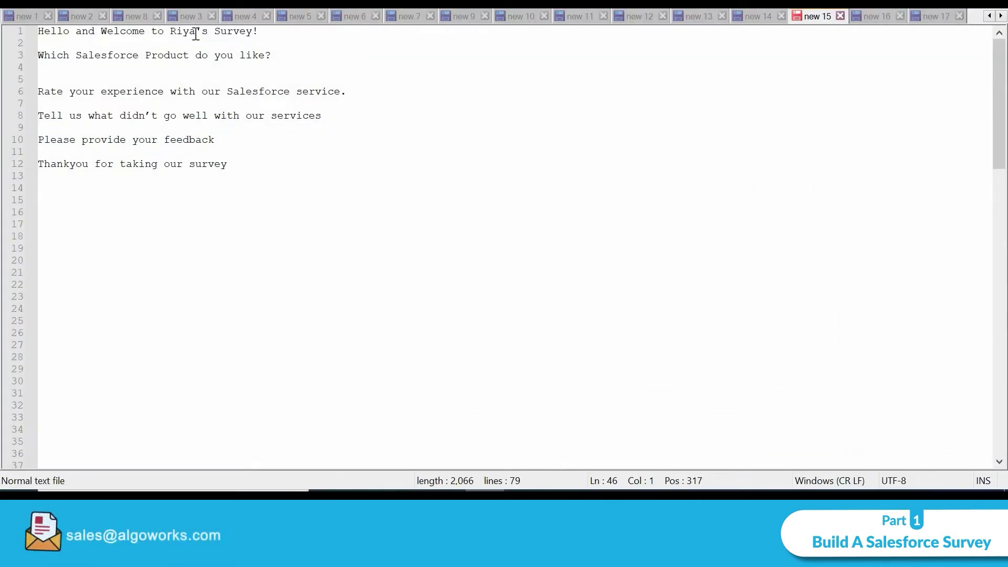
left_click(196, 32)
triple_click(196, 33)
key("ctrl+c")
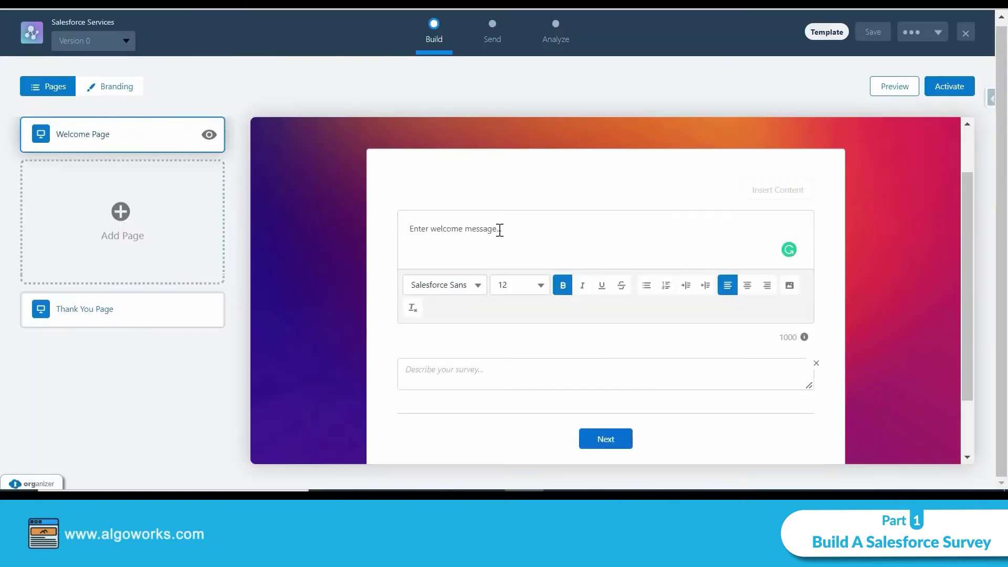
left_click(500, 230)
key("ctrl+v")
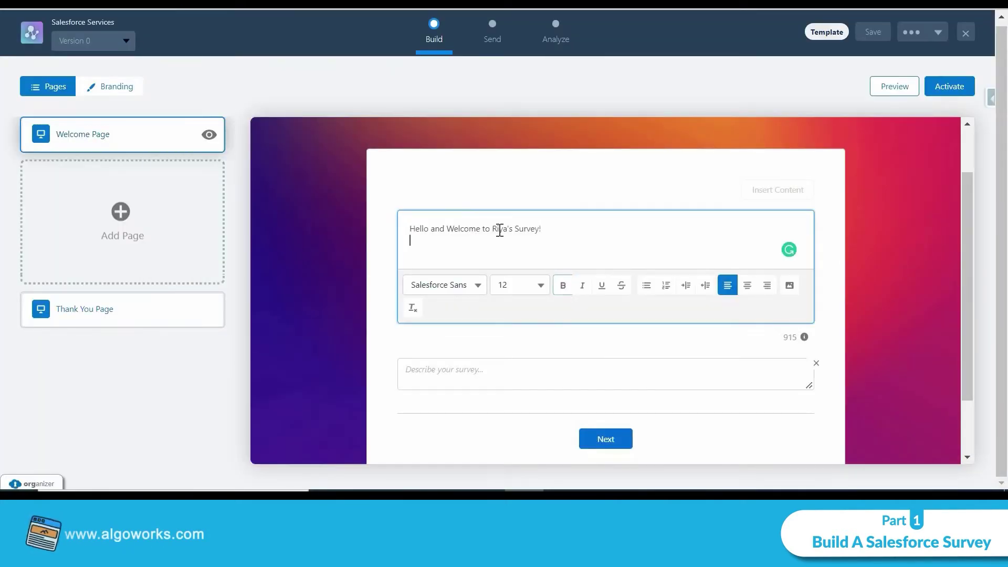
double_click(466, 228)
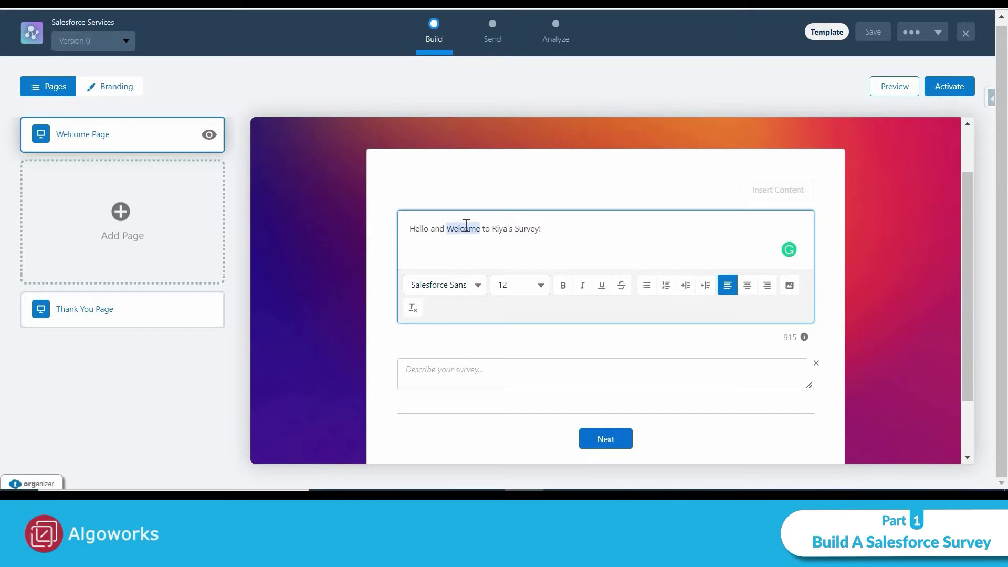
triple_click(466, 229)
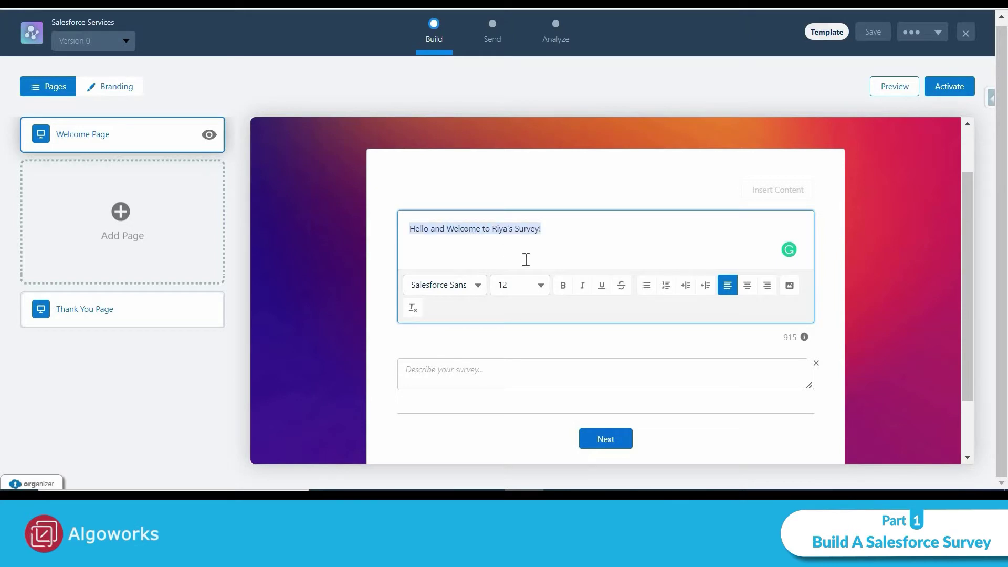
Make the welcome line bold, keeping the font size at 12.
left_click(540, 286)
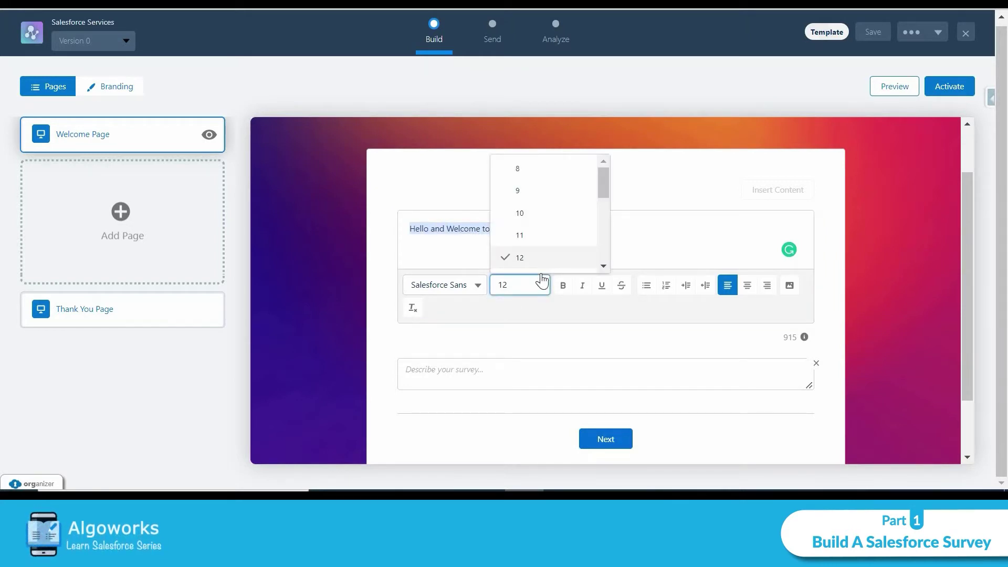
scroll(545, 239, "down", 2)
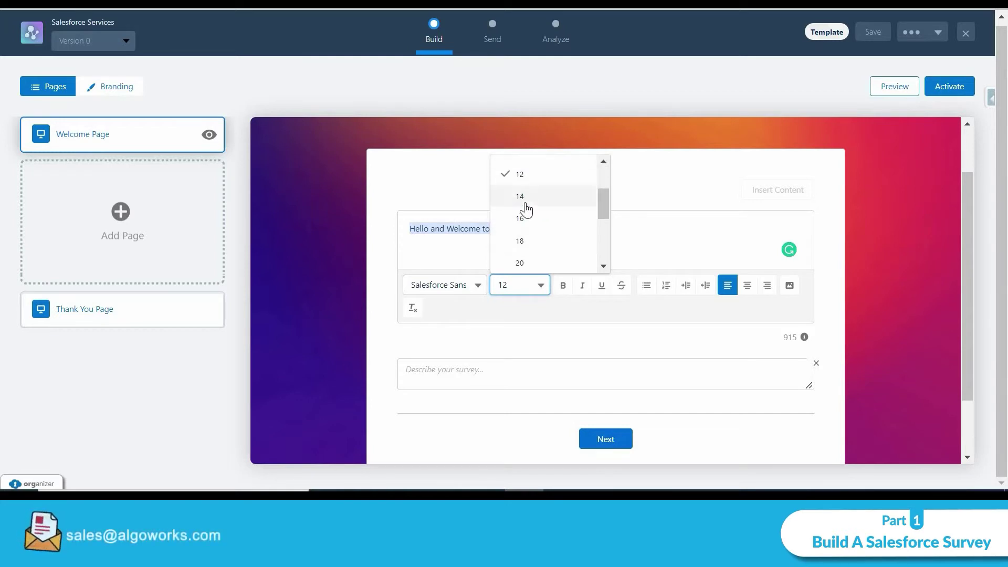
left_click(528, 229)
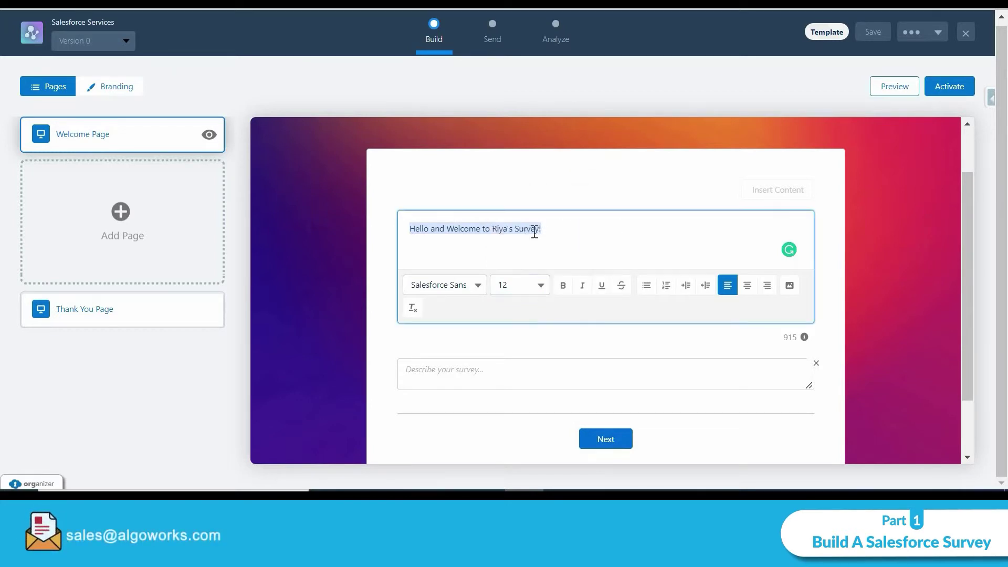
triple_click(529, 229)
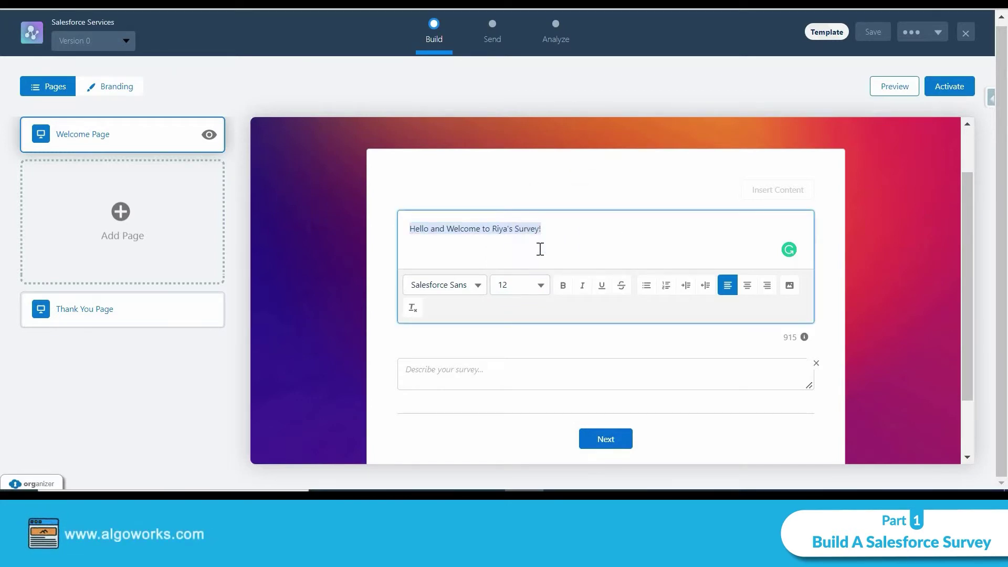
left_click(563, 285)
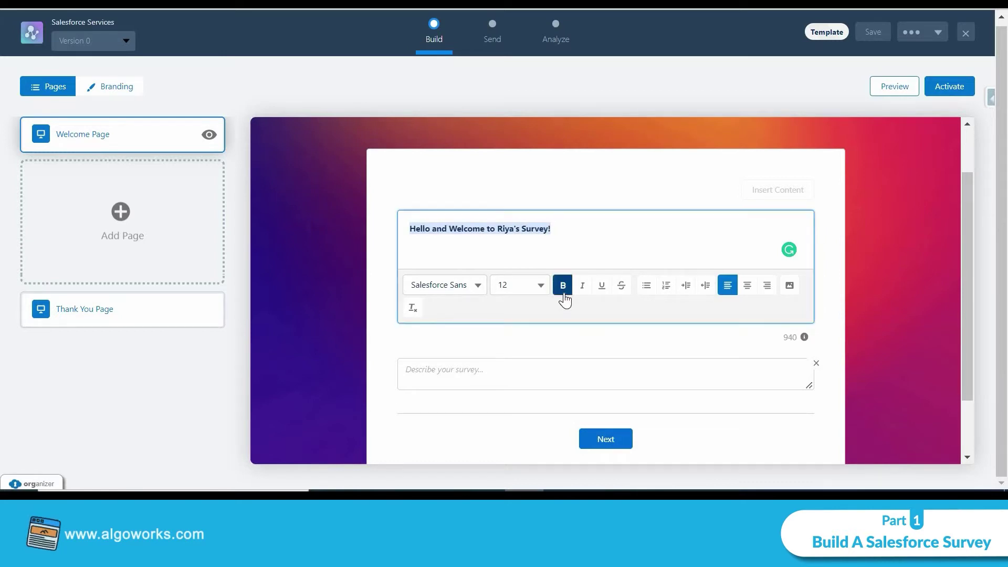
Remove the survey description field and add a new Page 1 after the Welcome Page.
scroll(594, 365, "down", 1)
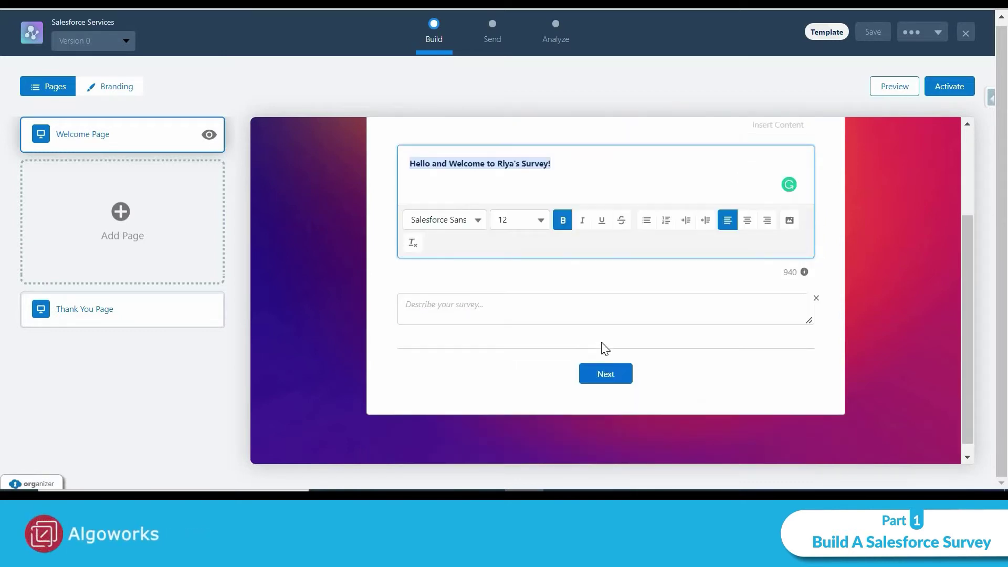
left_click(816, 298)
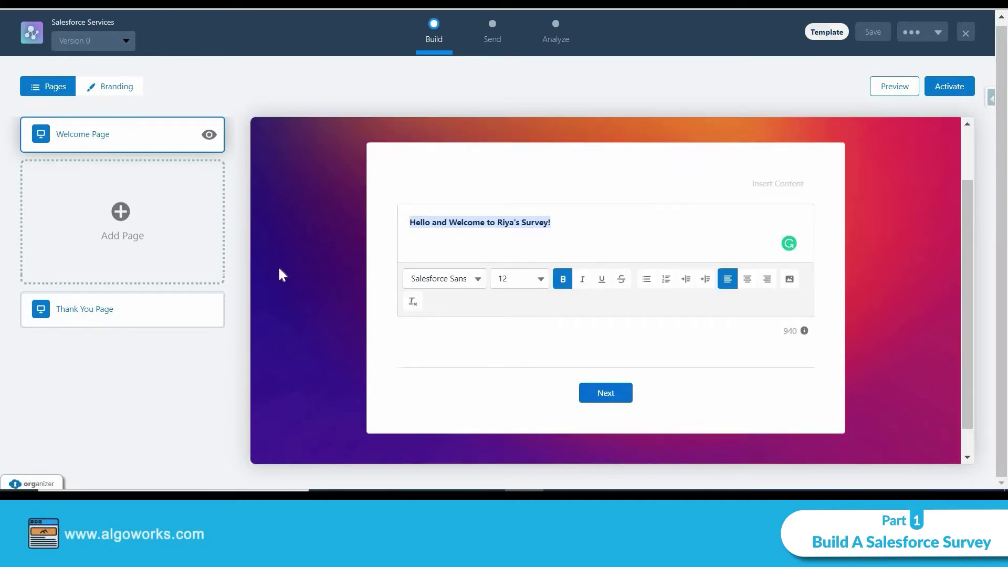
left_click(117, 210)
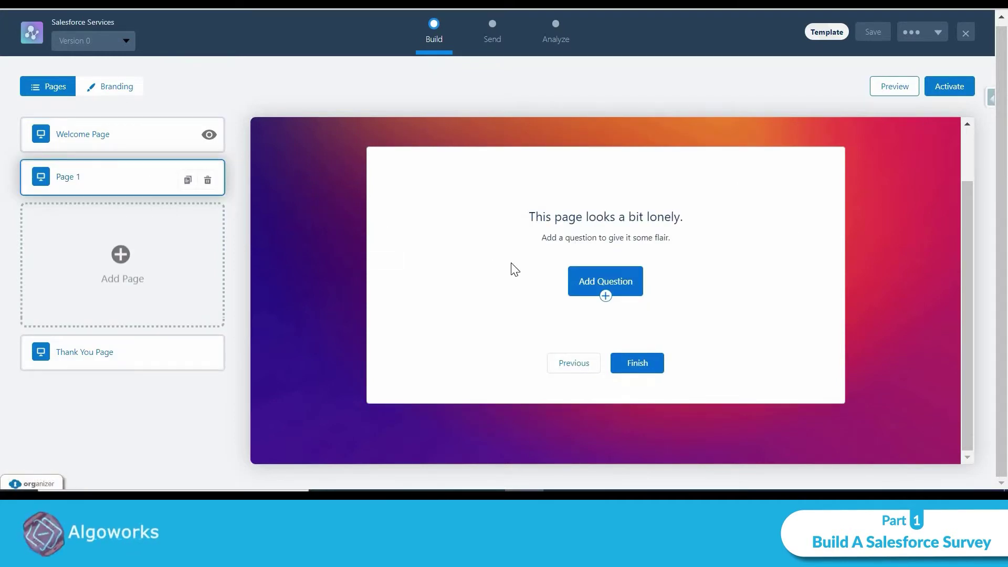
scroll(509, 368, "up", 2)
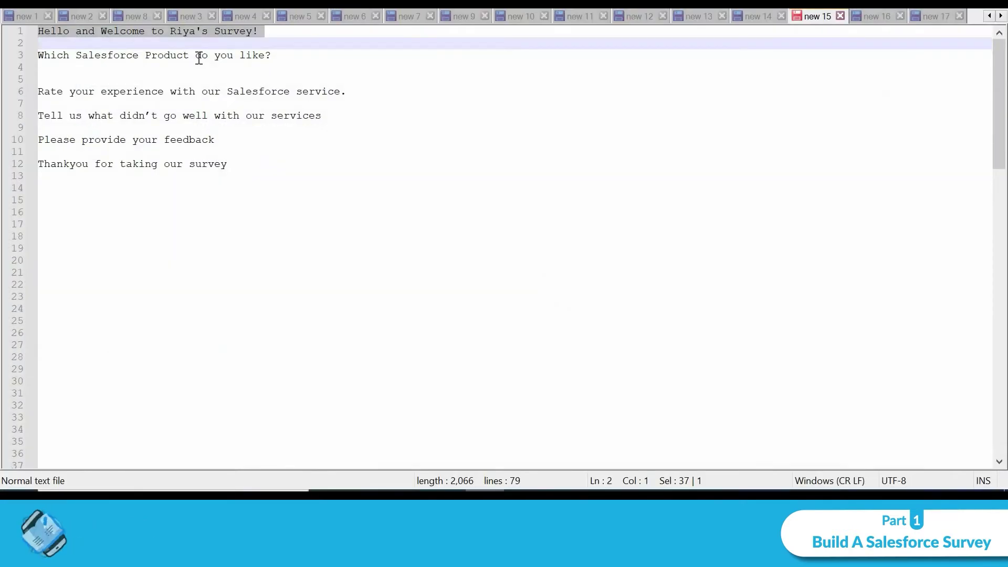
Add a bold multiple-selection question 'Which Salesforce Product do you like?' to Page 1.
left_click(198, 57)
triple_click(198, 58)
key("ctrl+c")
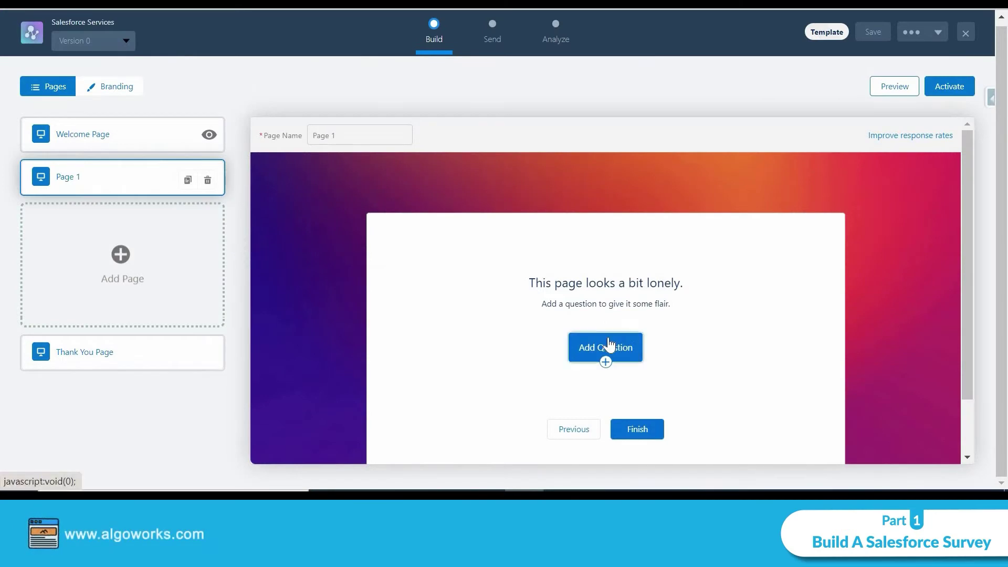
left_click(608, 347)
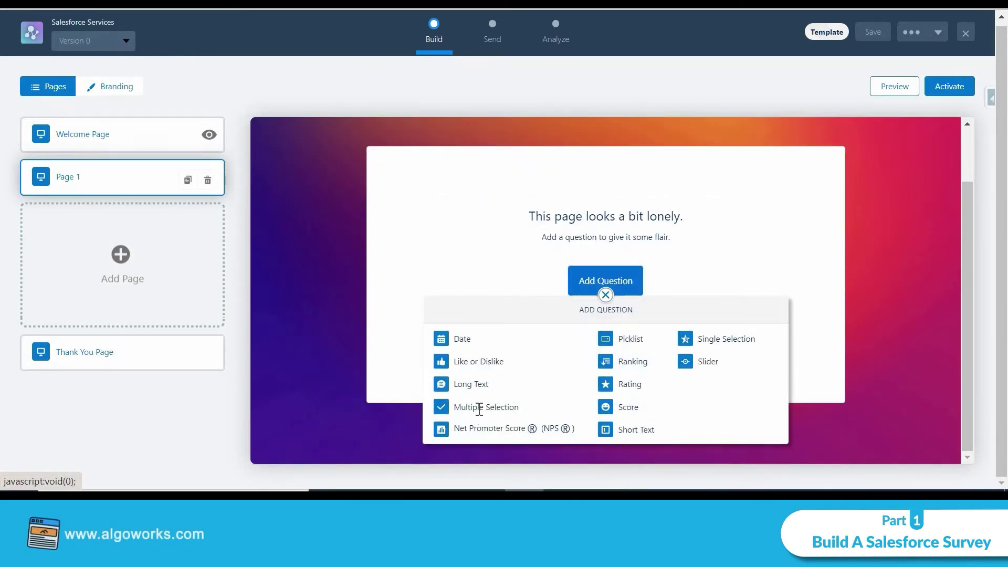
left_click(479, 412)
key("ctrl+v")
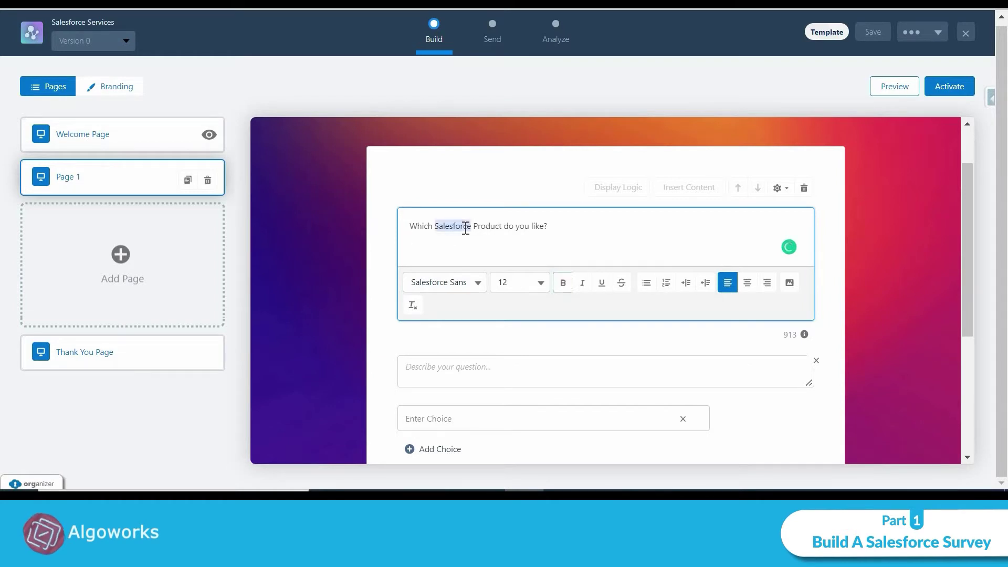
triple_click(466, 228)
left_click(561, 284)
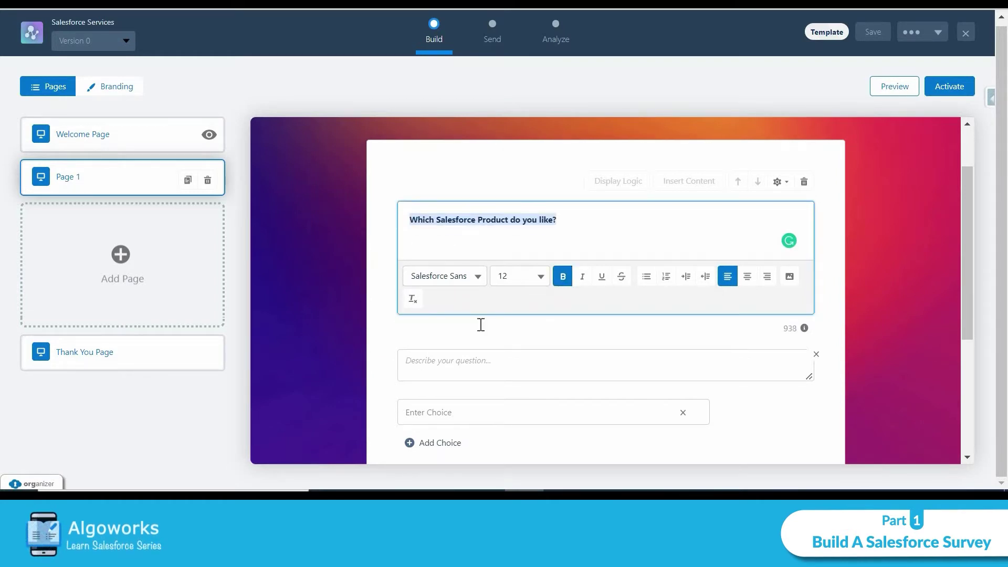
Enter the answer choices Sales cloud, Service cloud, Marketing Cloud, Pardot and FSL.
scroll(473, 320, "down", 2)
left_click(468, 315)
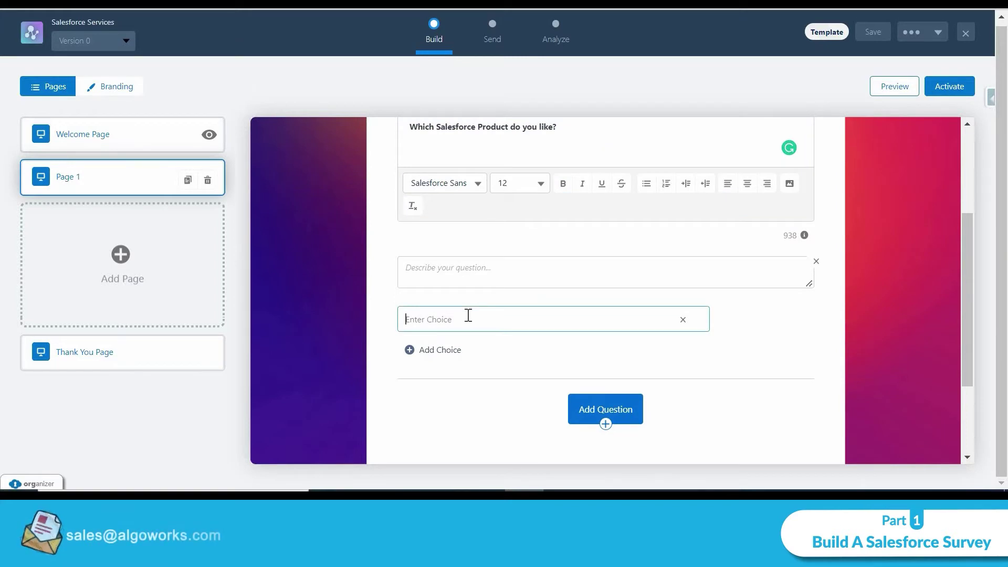
type("Sales cloud")
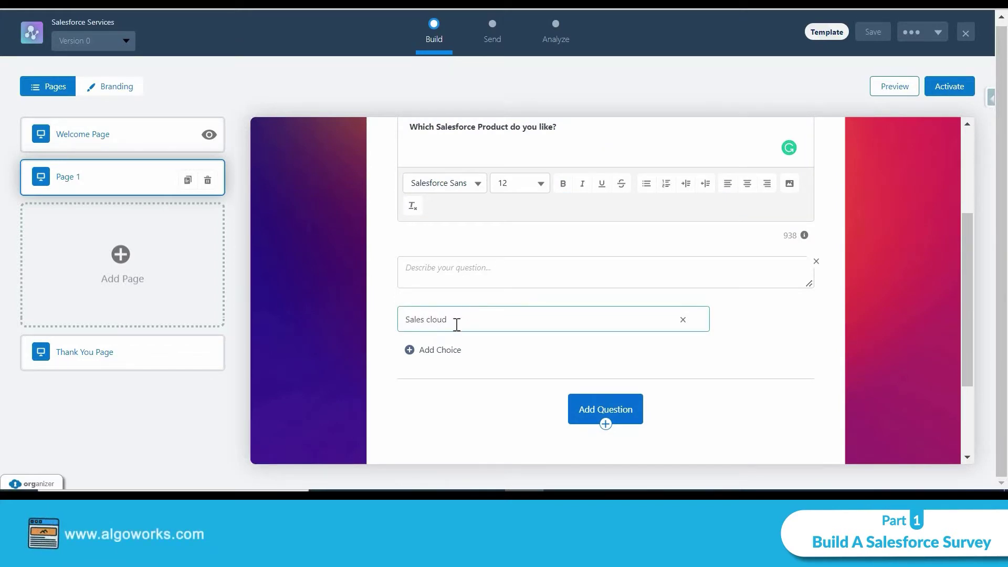
left_click(445, 350)
type("Service ")
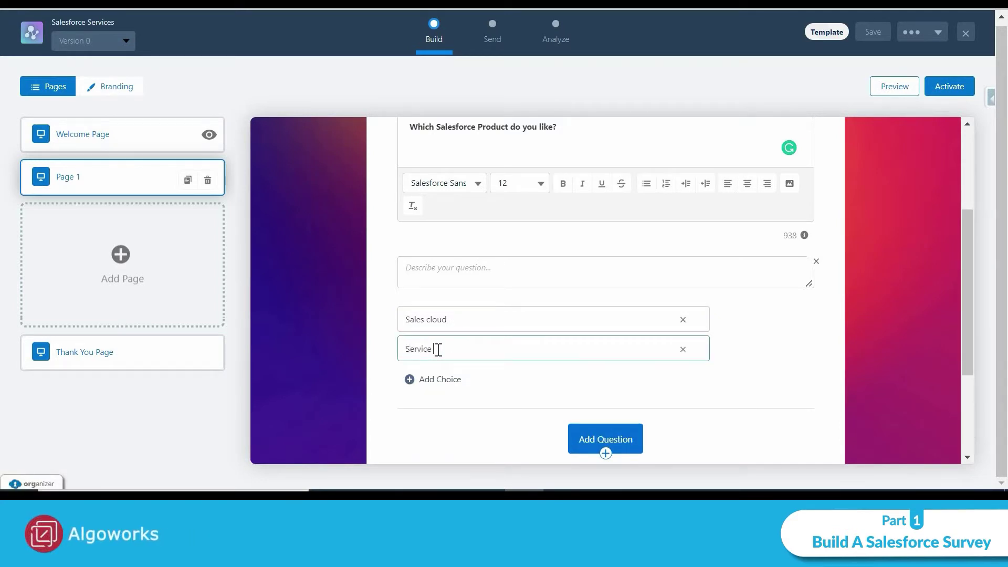
type("c")
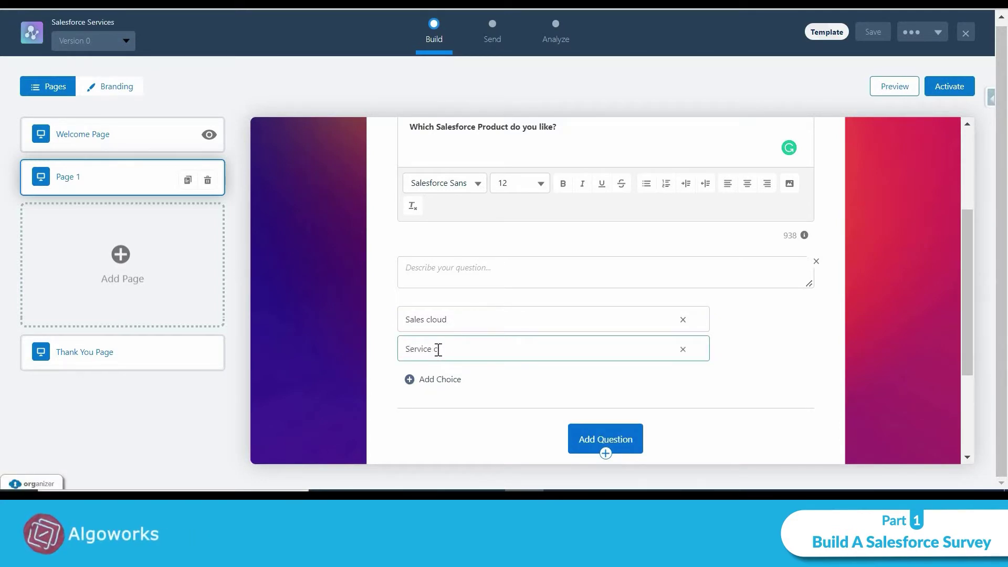
type("loud")
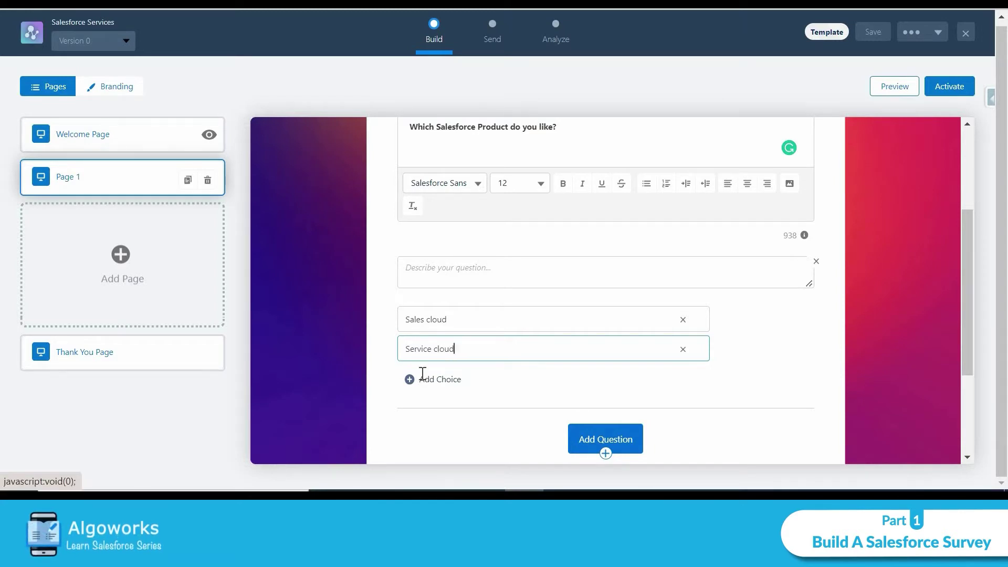
left_click(422, 378)
type("Marketing Cloud")
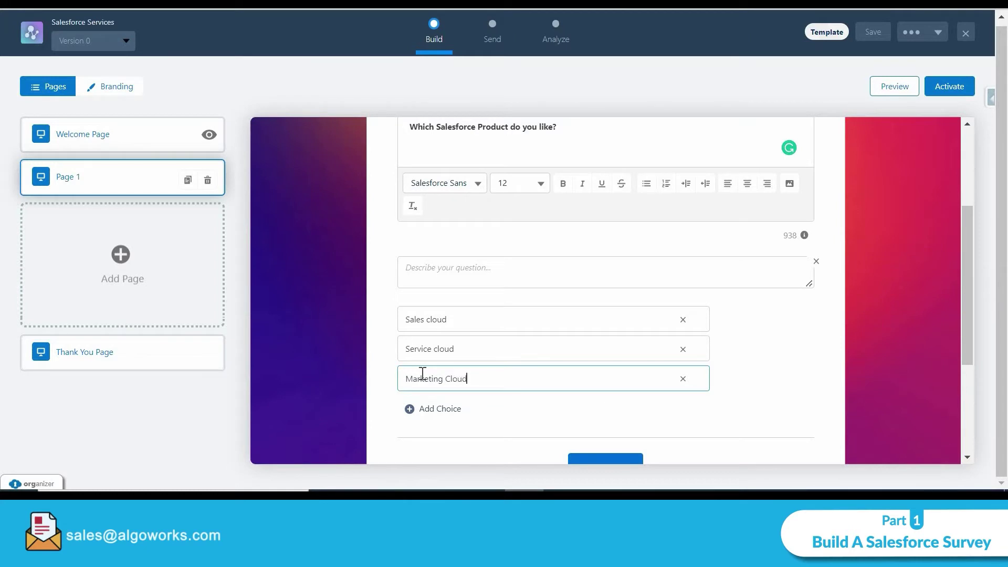
left_click(430, 407)
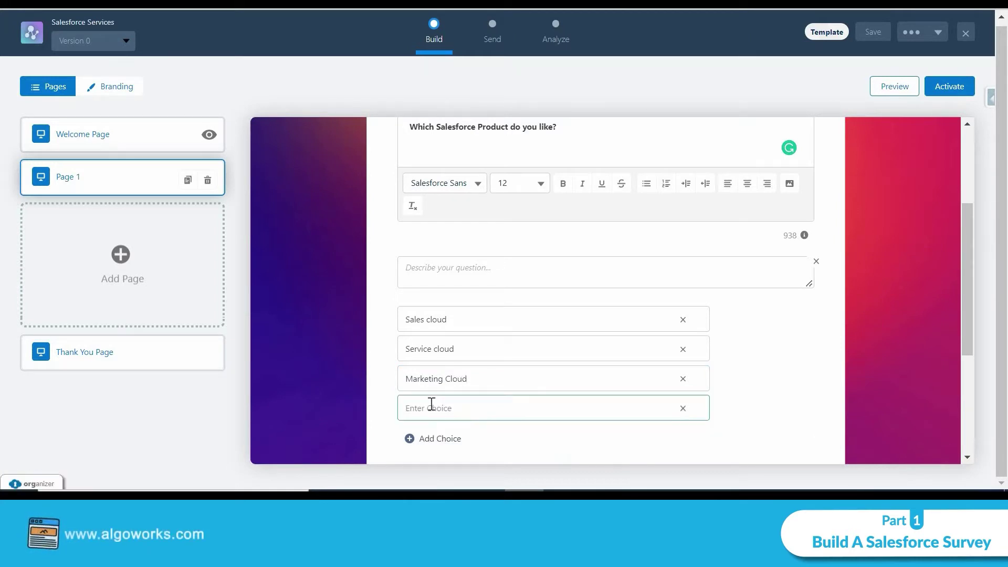
left_click(439, 443)
type("F")
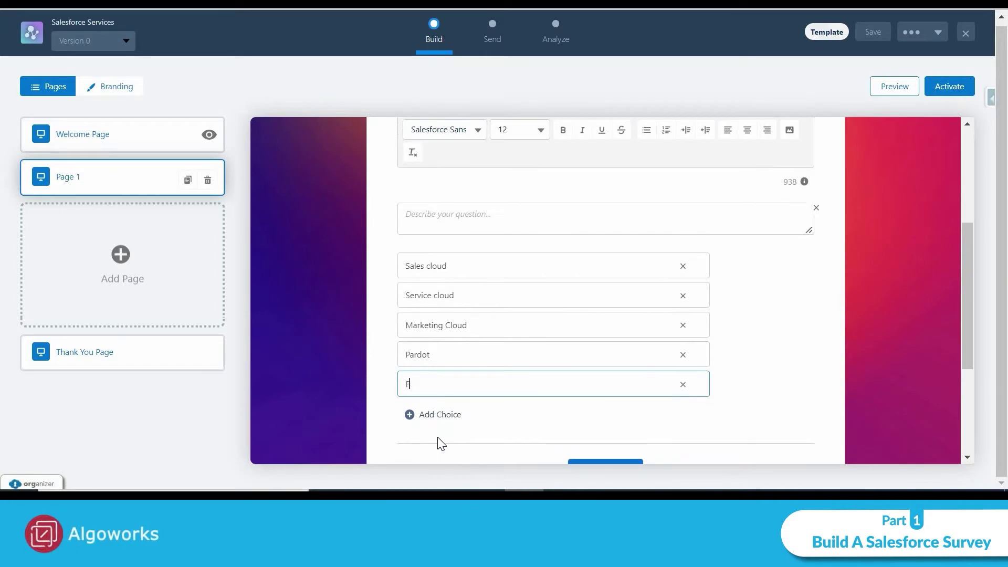
type("S")
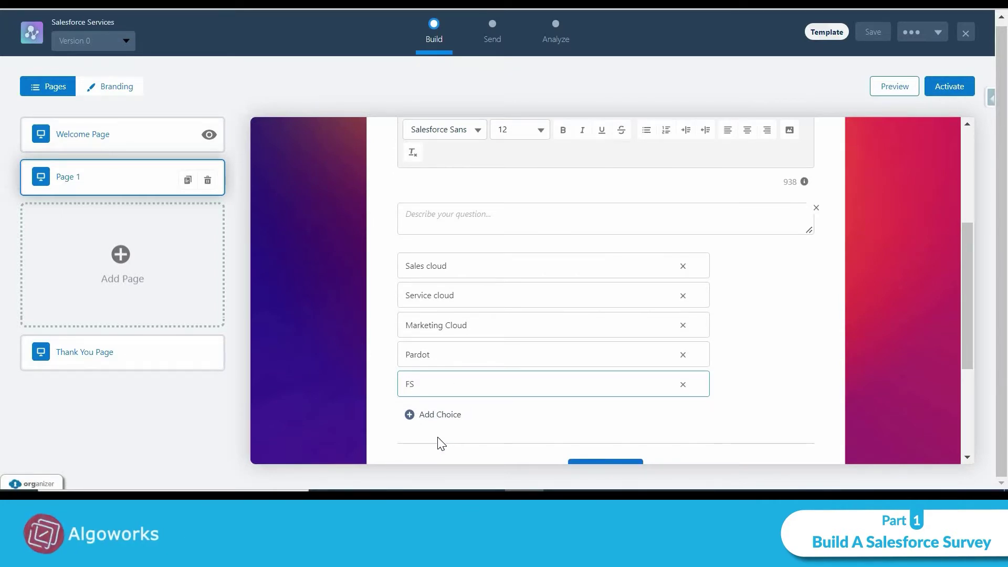
type("L")
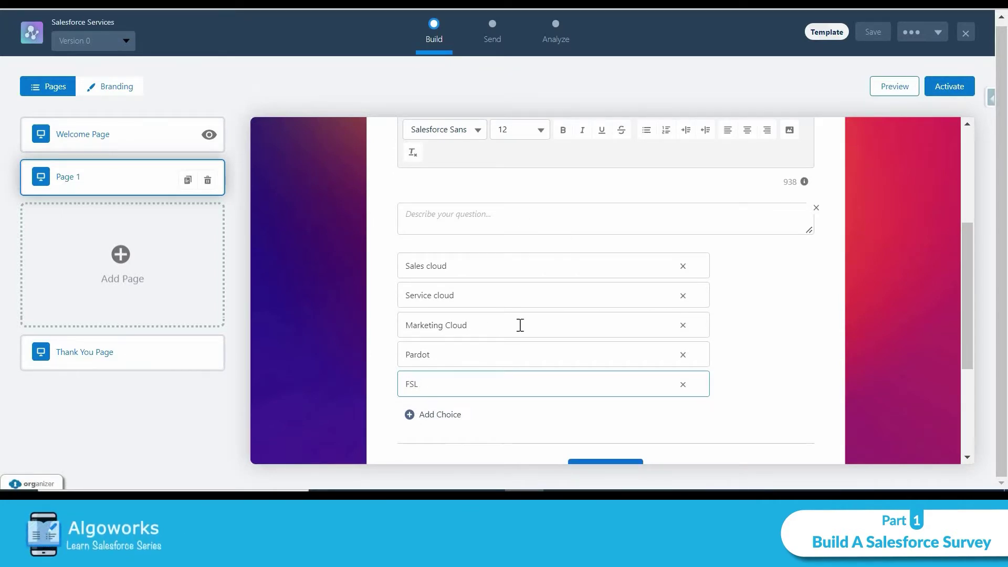
scroll(520, 324, "up", 4)
scroll(520, 324, "down", 2)
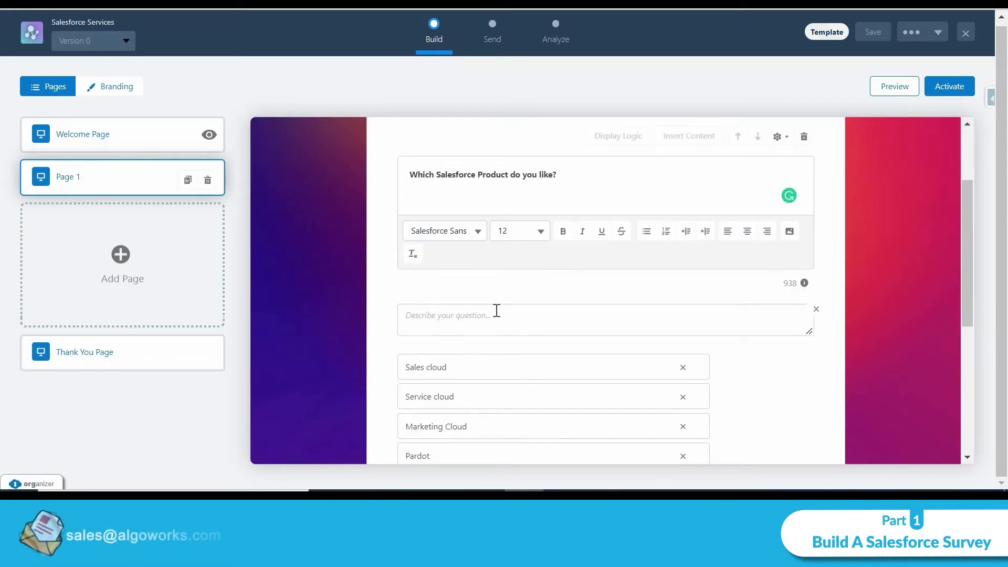
scroll(387, 153, "up", 2)
Rename Page 1 to 'Salesforce Product' and add a new page named Ratings.
left_click(373, 141)
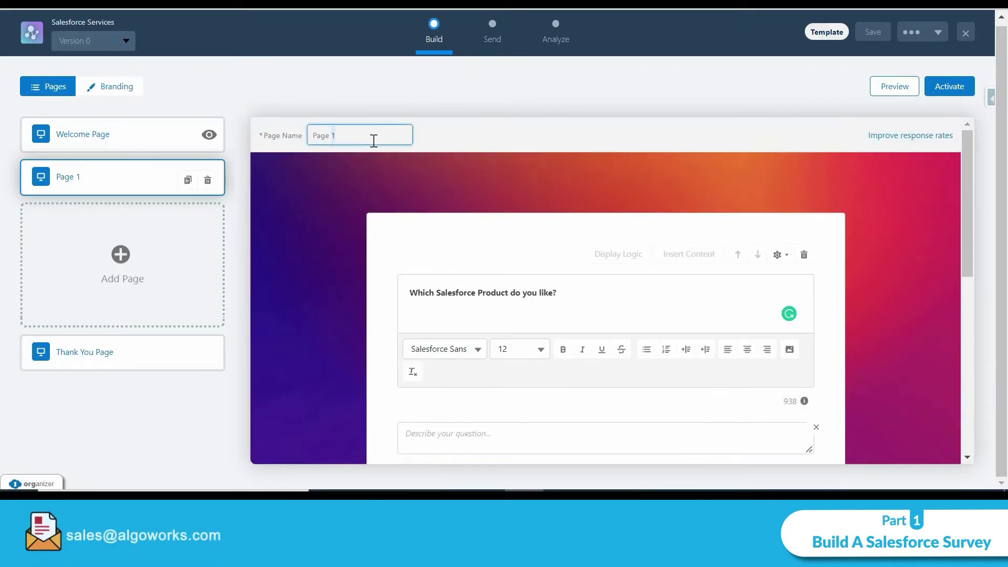
key("BackSpace")
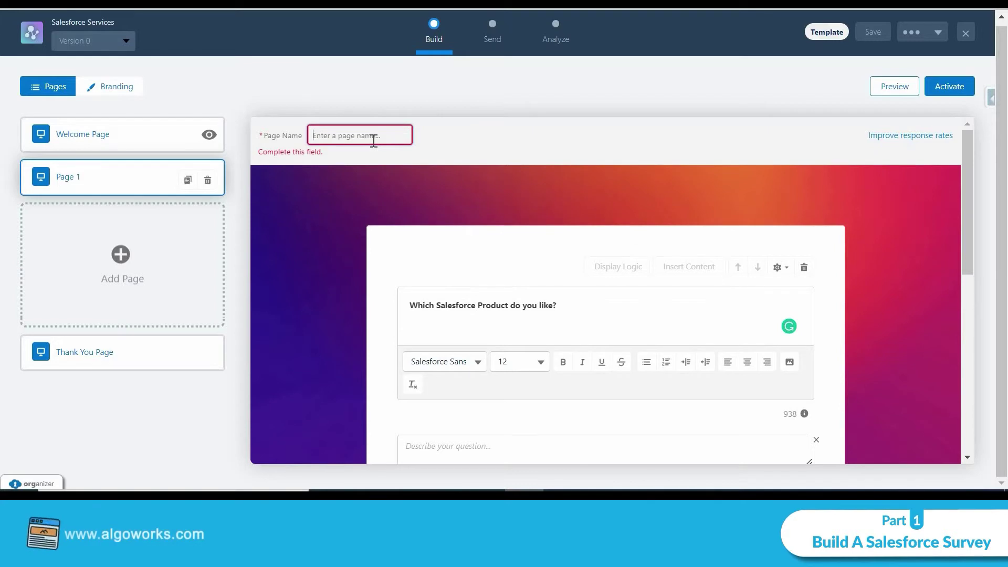
type("Salesforce Product")
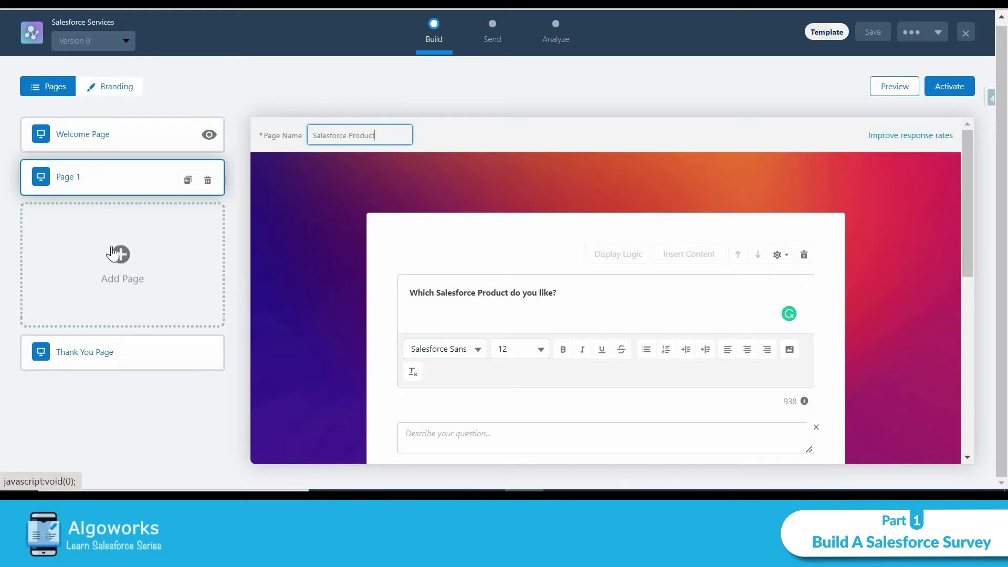
left_click(114, 253)
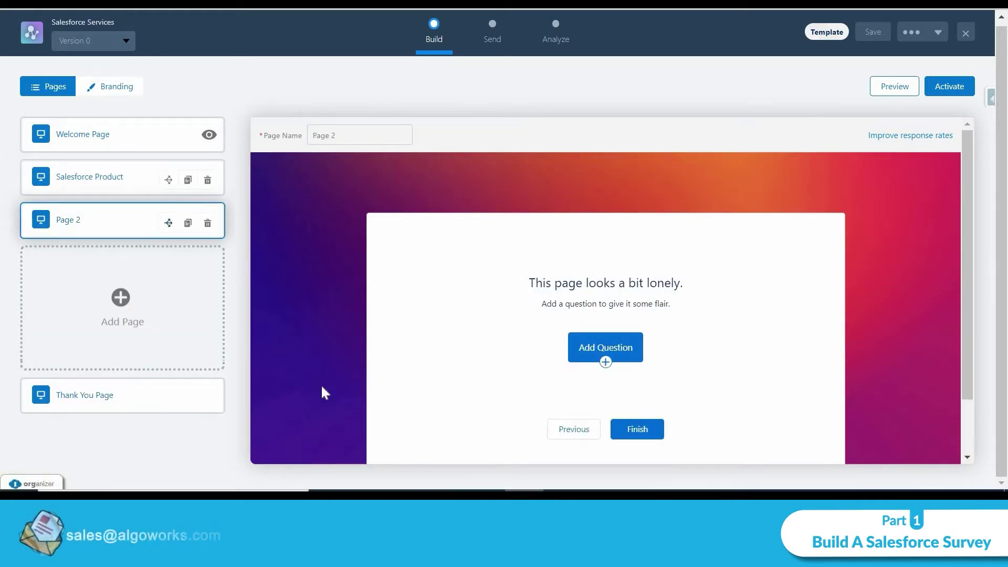
left_click(386, 134)
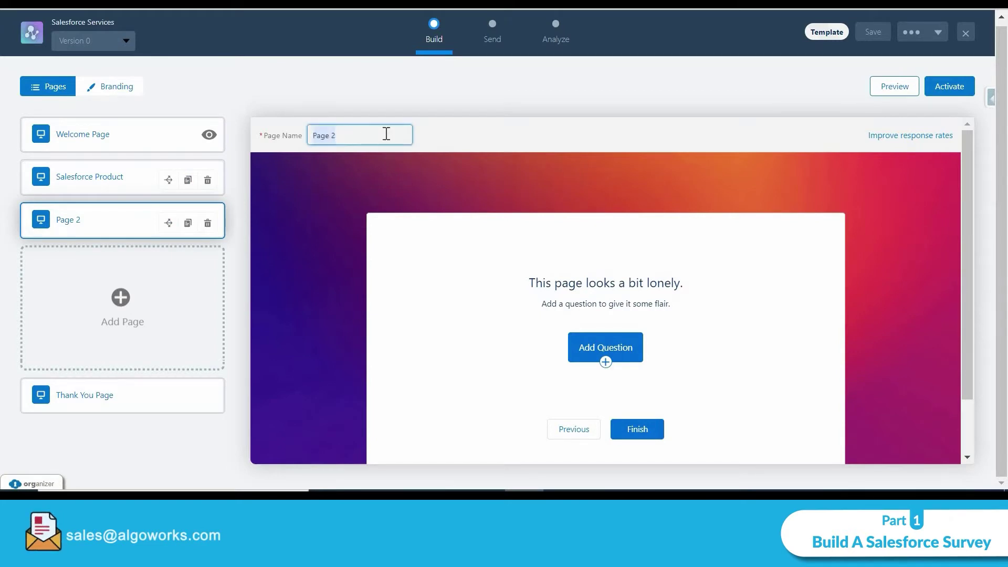
type("Ratings")
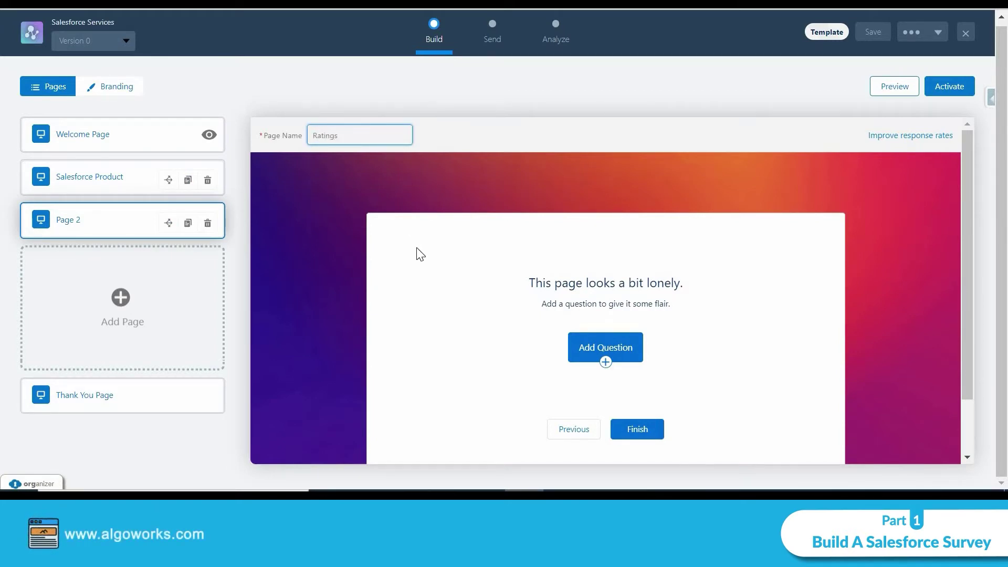
scroll(416, 248, "down", 2)
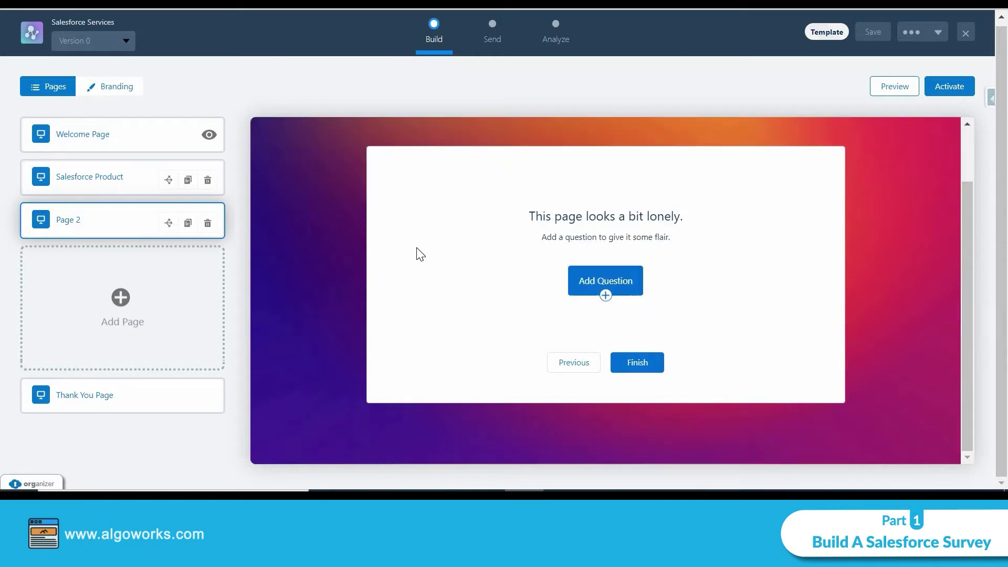
scroll(531, 243, "up", 2)
scroll(565, 263, "down", 2)
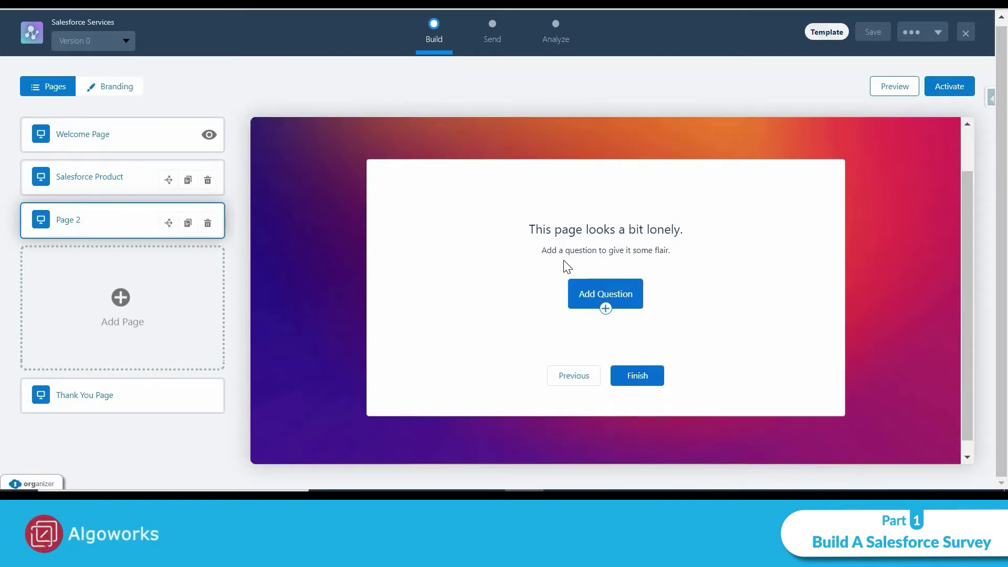
Show the Ratings page's question types and copy the rating question line from the notes.
left_click(602, 289)
key("alt+Tab")
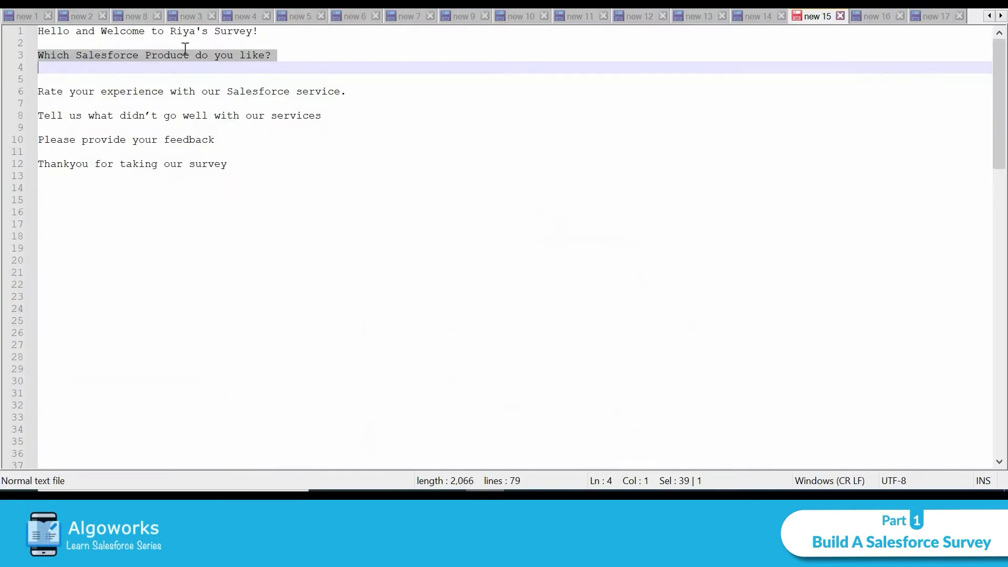
triple_click(169, 92)
key("ctrl+c")
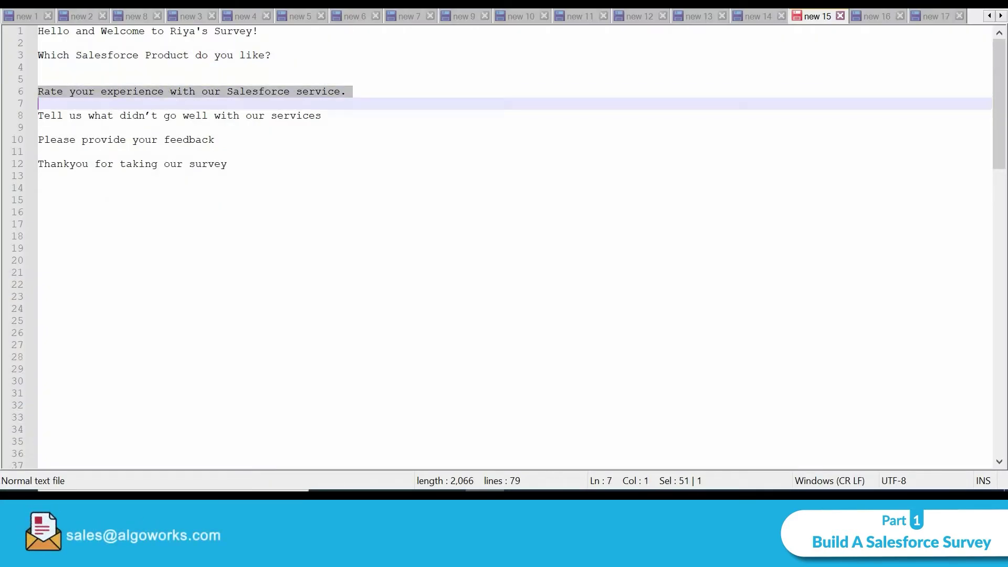
key("alt+Tab")
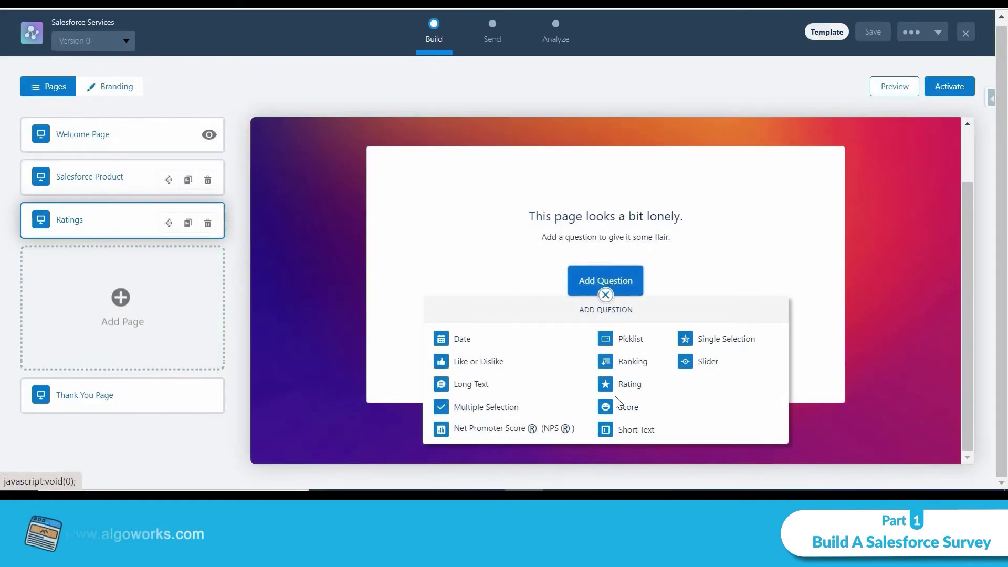
Add a five-star rating question reading 'Rate your experience with our Salesforce service.' in bold.
left_click(625, 393)
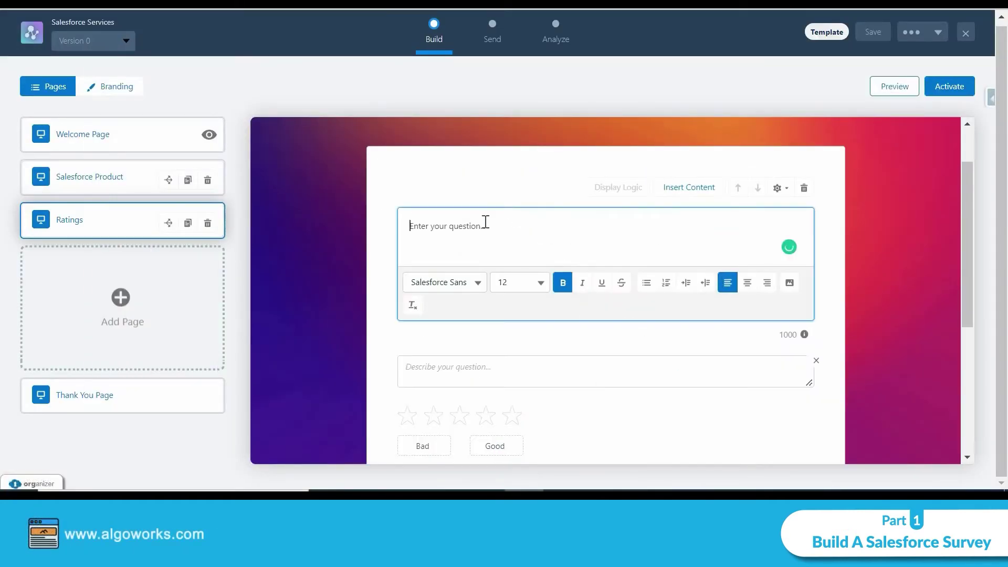
key("ctrl+v")
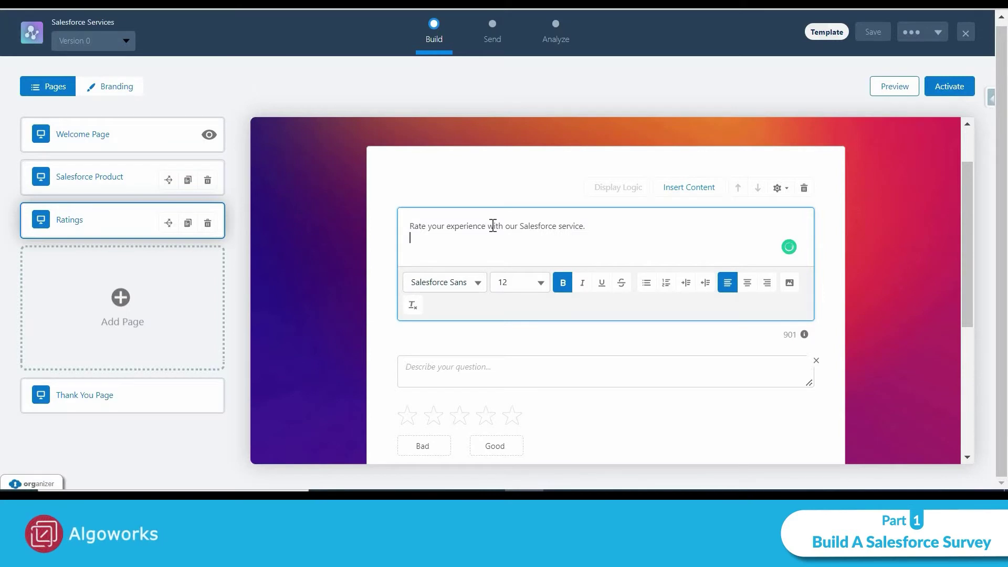
key("ctrl+a")
key("ctrl+b")
scroll(531, 407, "down", 2)
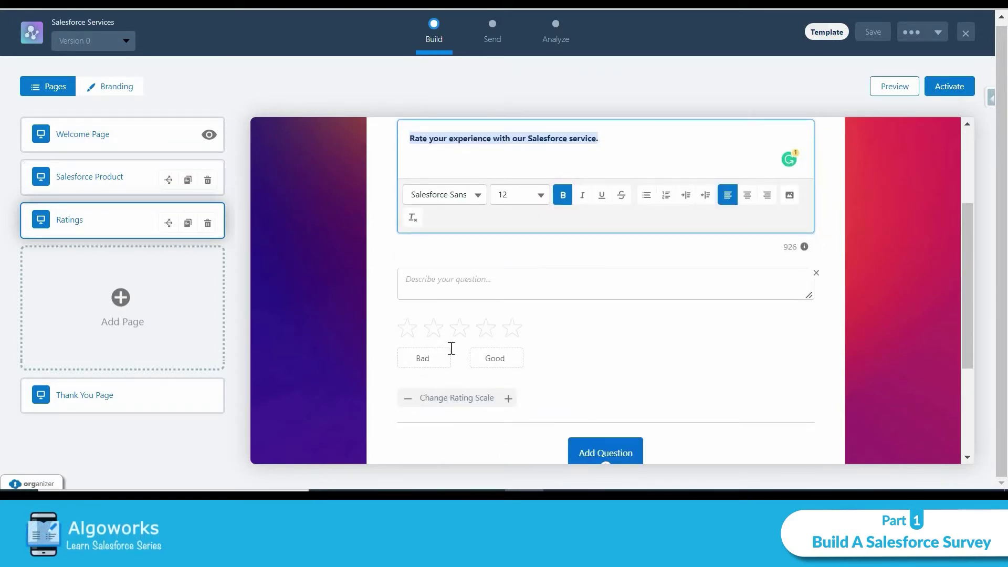
scroll(452, 348, "down", 2)
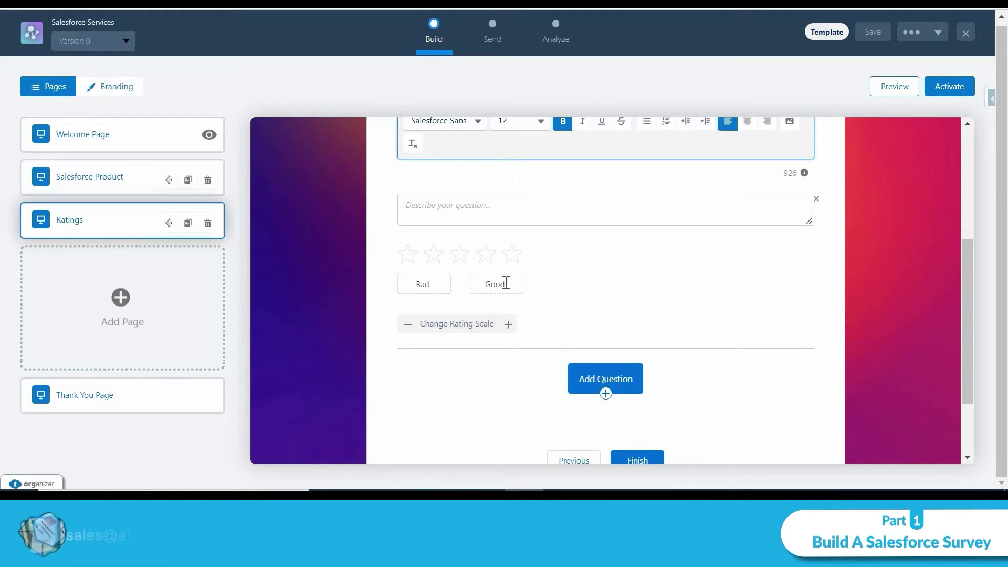
scroll(503, 344, "down", 2)
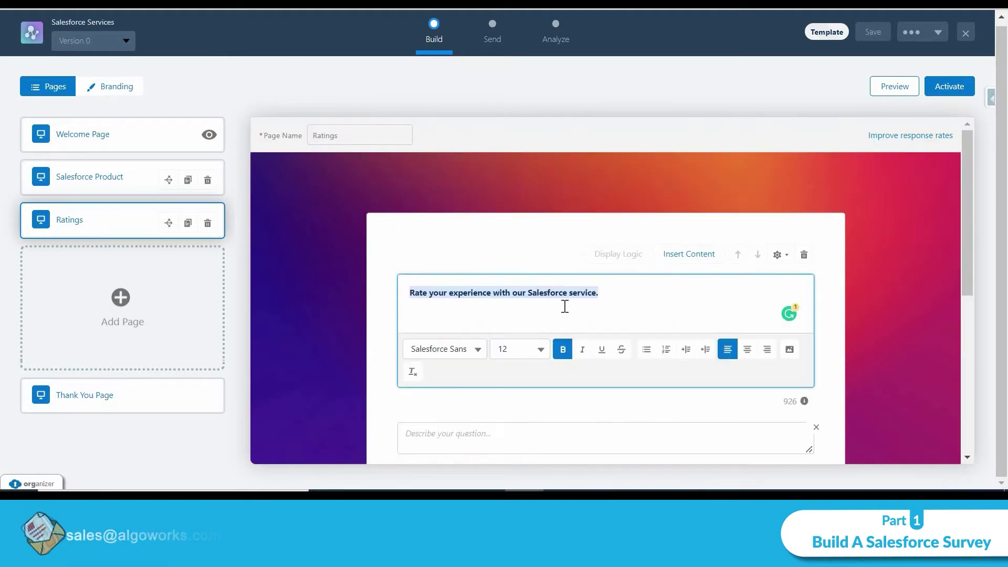
scroll(564, 306, "down", 5)
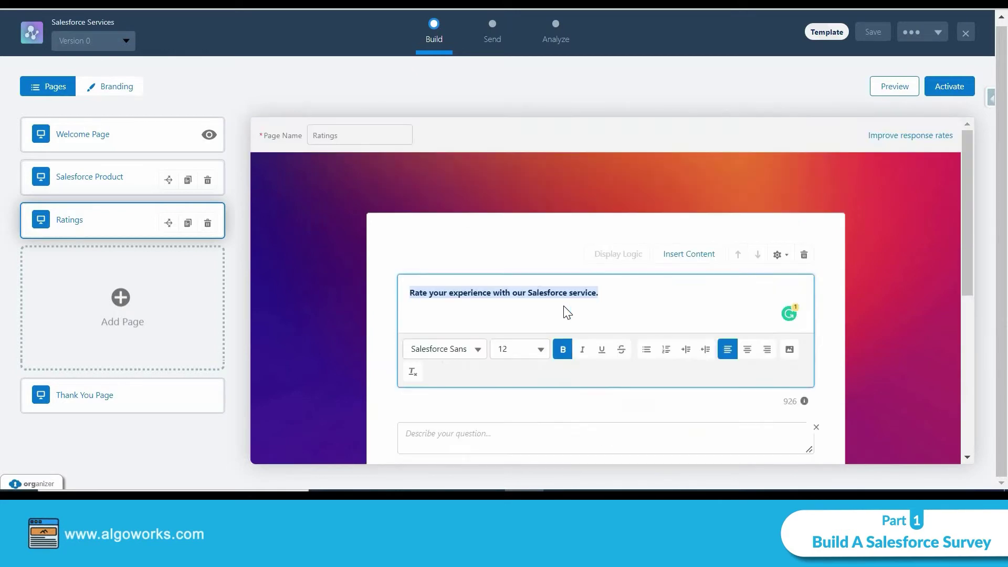
scroll(567, 312, "down", 2)
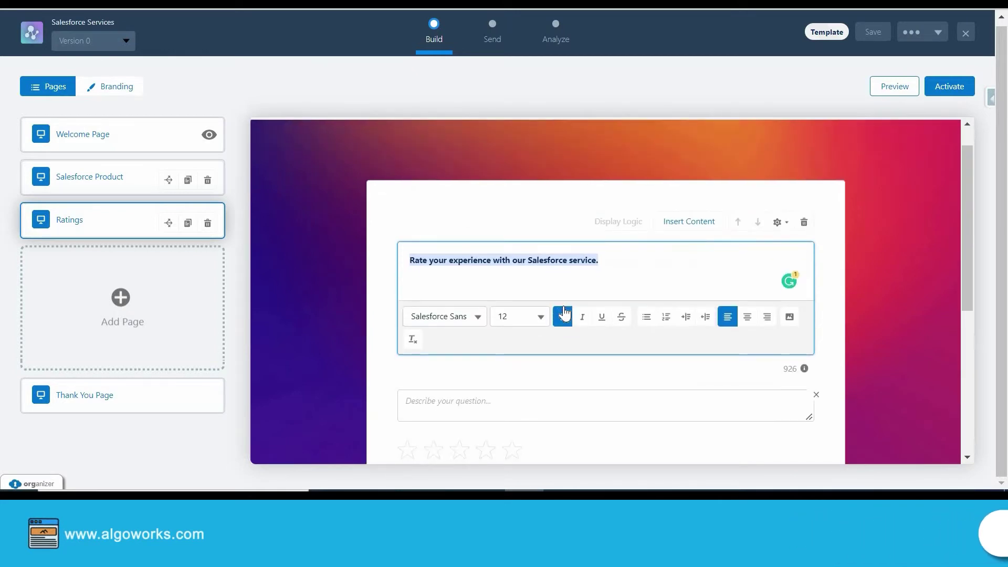
scroll(567, 312, "down", 3)
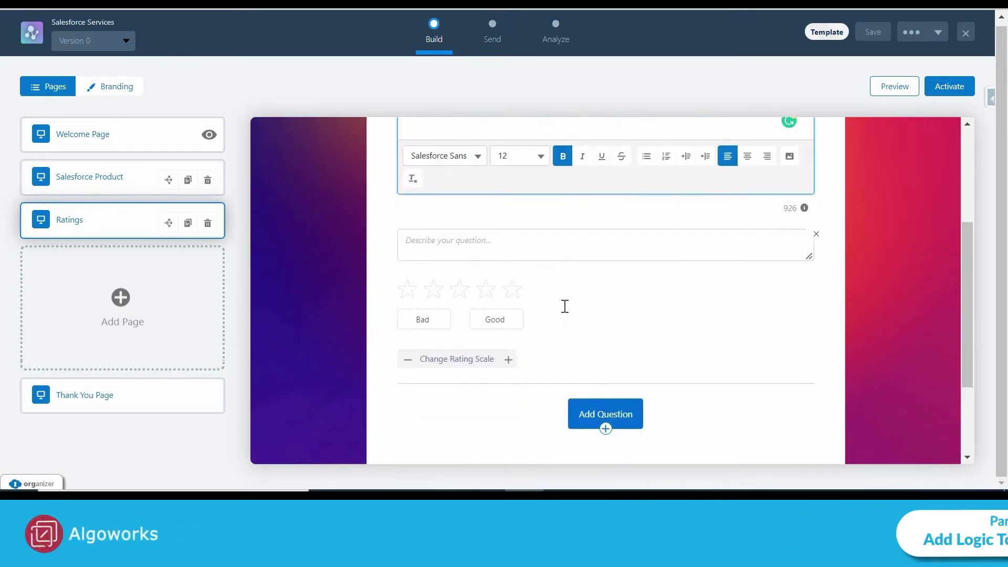
scroll(700, 204, "up", 3)
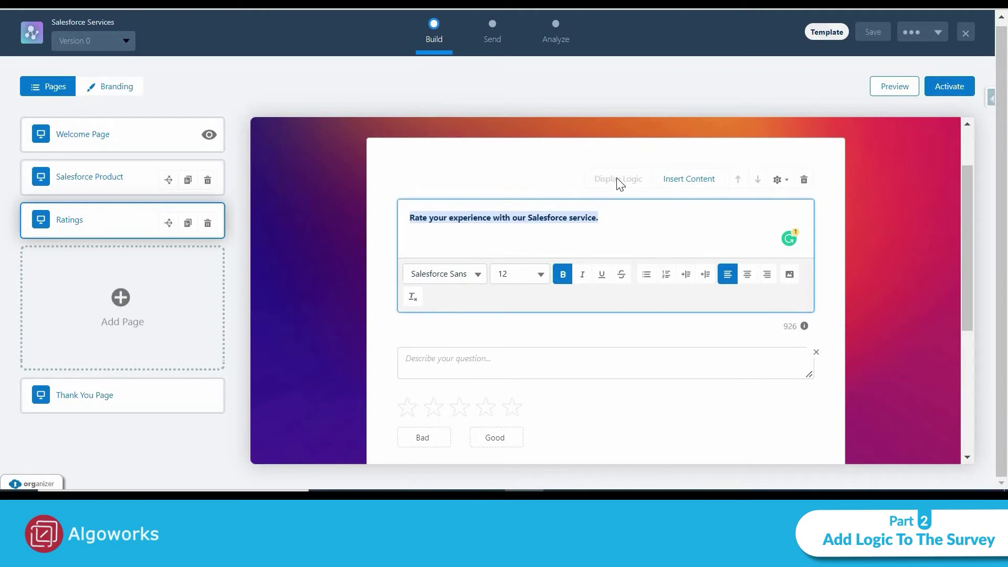
scroll(583, 247, "down", 6)
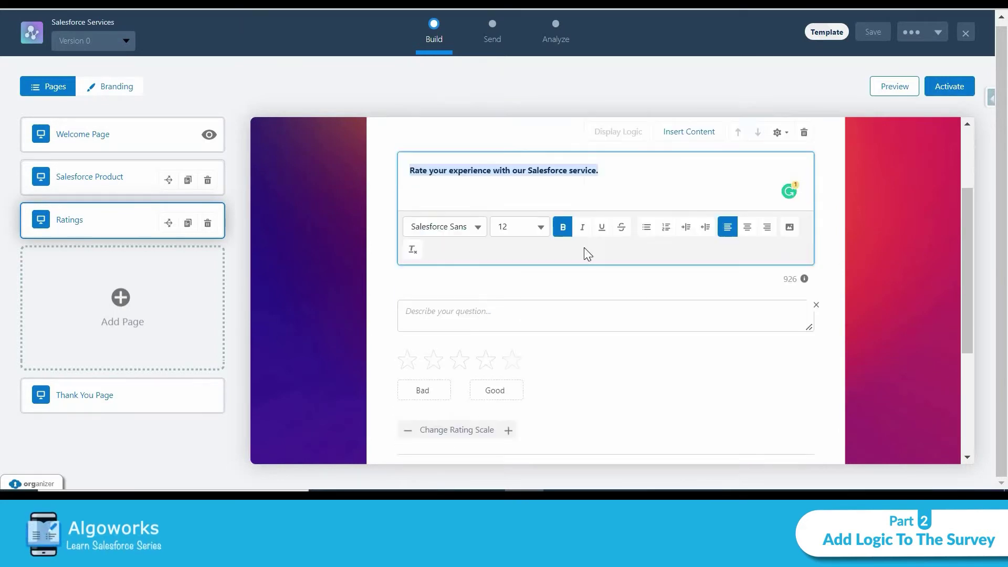
Add a Short Text question below the star rating question.
left_click(602, 289)
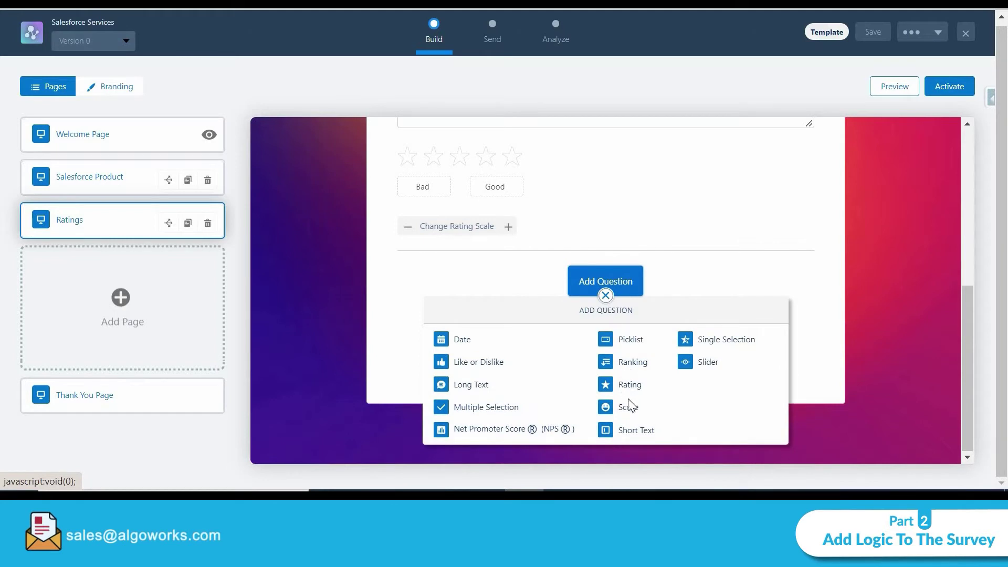
left_click(629, 432)
scroll(582, 316, "up", 5)
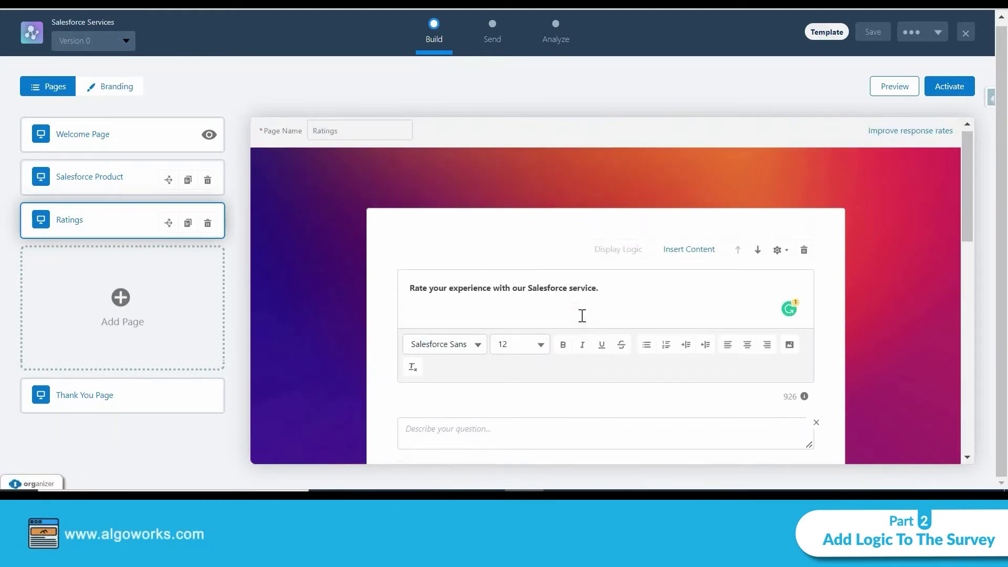
scroll(439, 365, "down", 1)
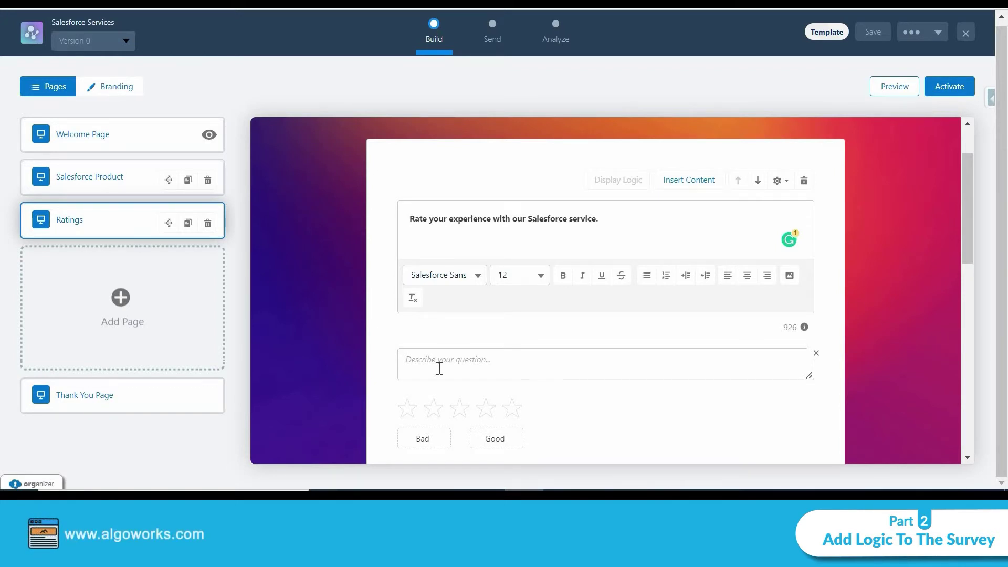
Copy the feedback question line (line 8) from the Notepad++ notes.
scroll(527, 272, "down", 5)
scroll(527, 272, "up", 5)
scroll(527, 272, "down", 2)
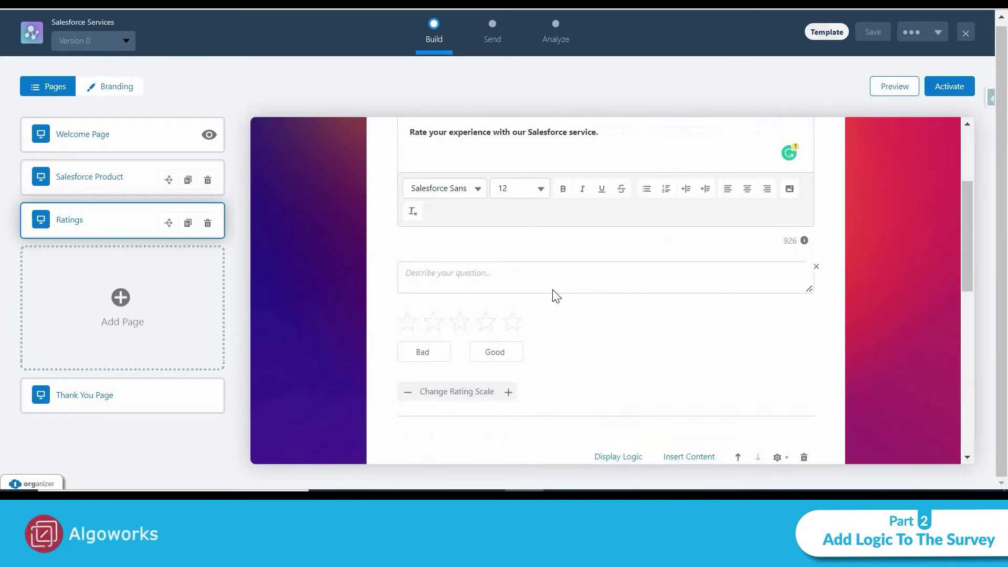
scroll(557, 296, "down", 3)
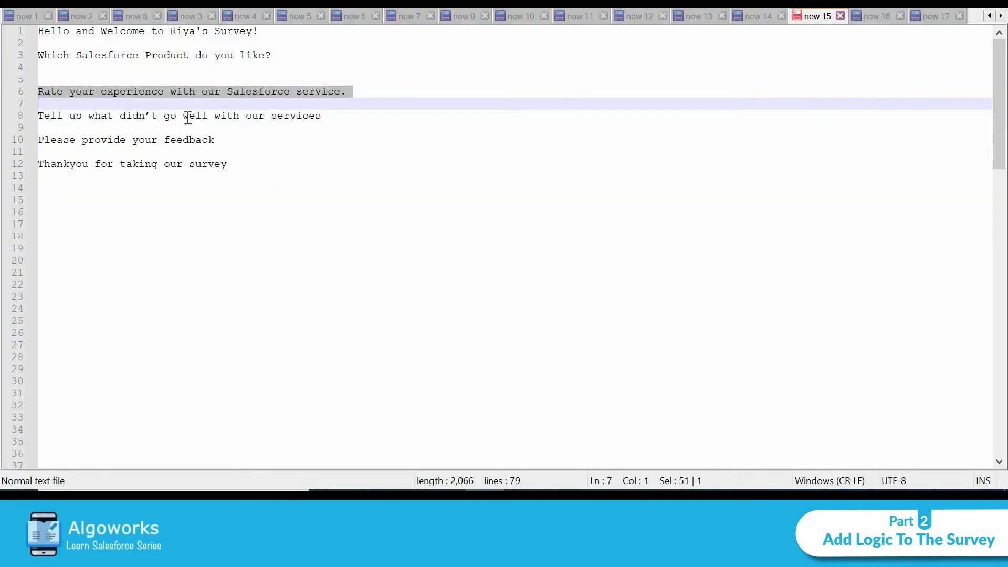
triple_click(187, 117)
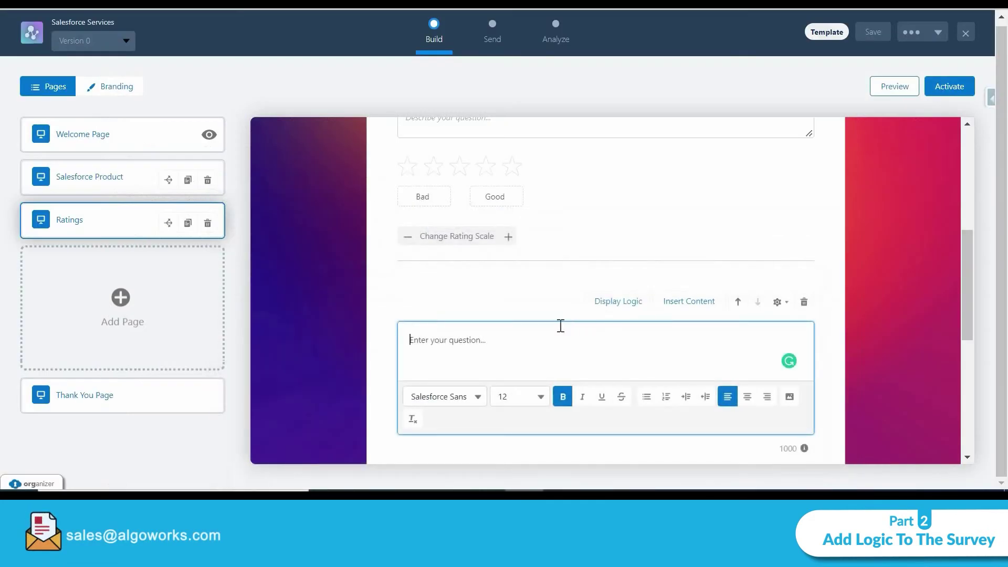
Paste 'Tell us what didn't go well with our services' and give it all-conditions display logic.
type("Tell us what didn’t go well with our services")
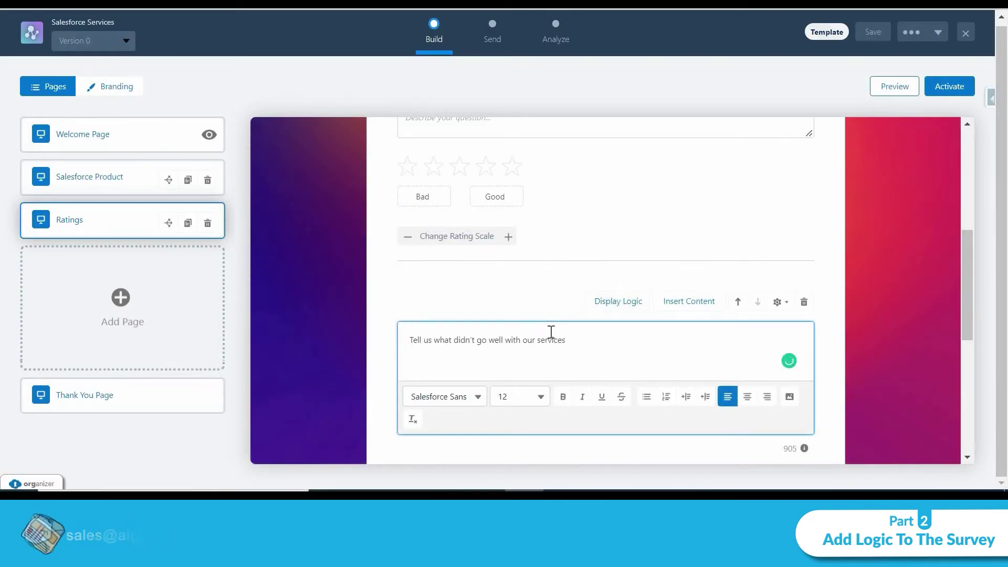
left_click(610, 309)
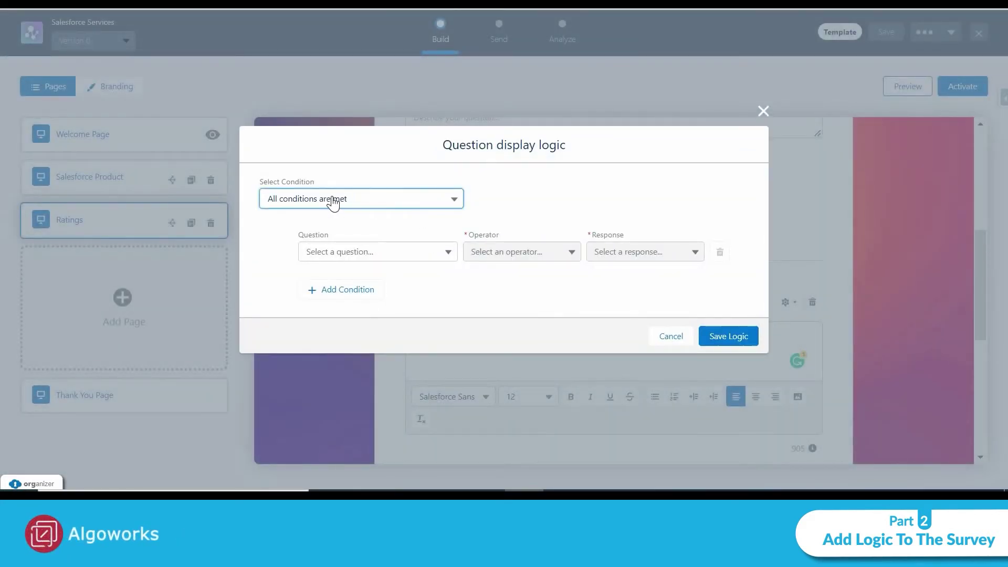
left_click(333, 202)
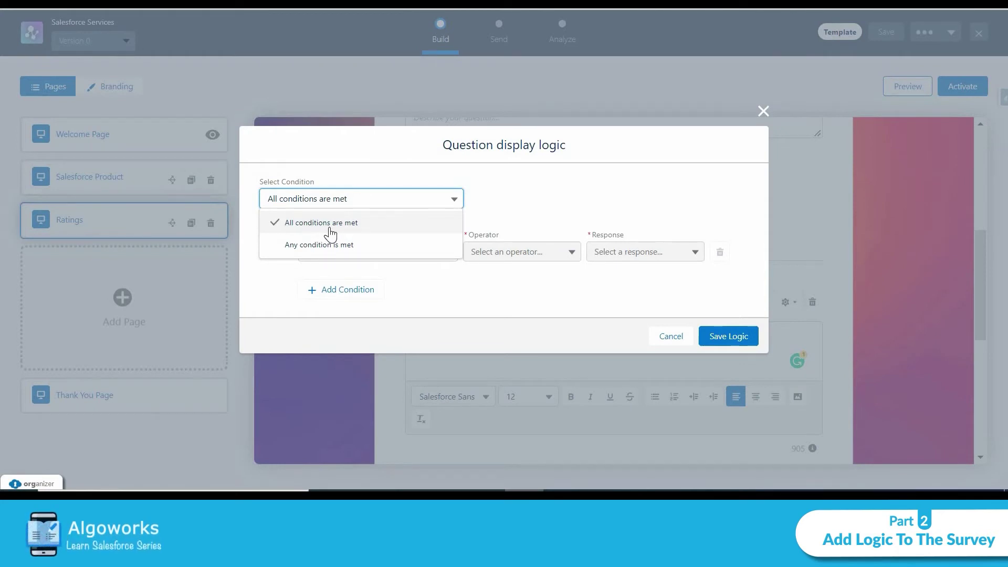
left_click(420, 220)
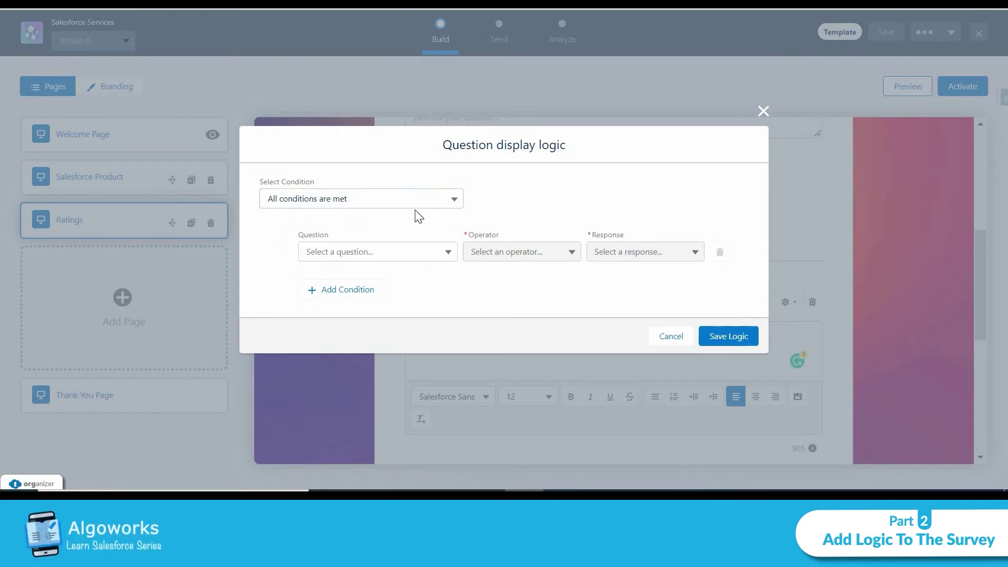
Set the display condition to rating question 'is less than or equal to' 3 and save it.
left_click(415, 261)
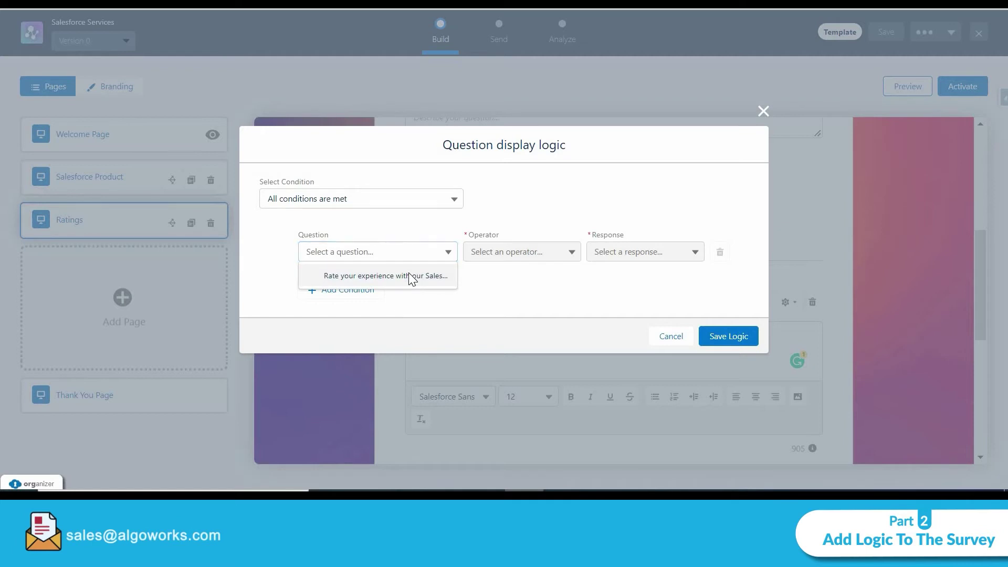
left_click(412, 278)
left_click(561, 255)
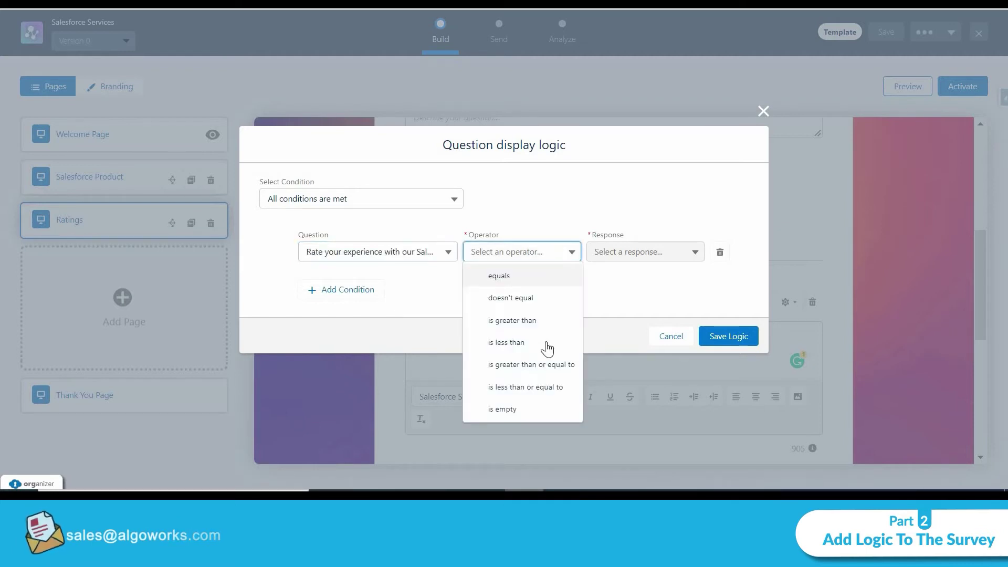
left_click(546, 388)
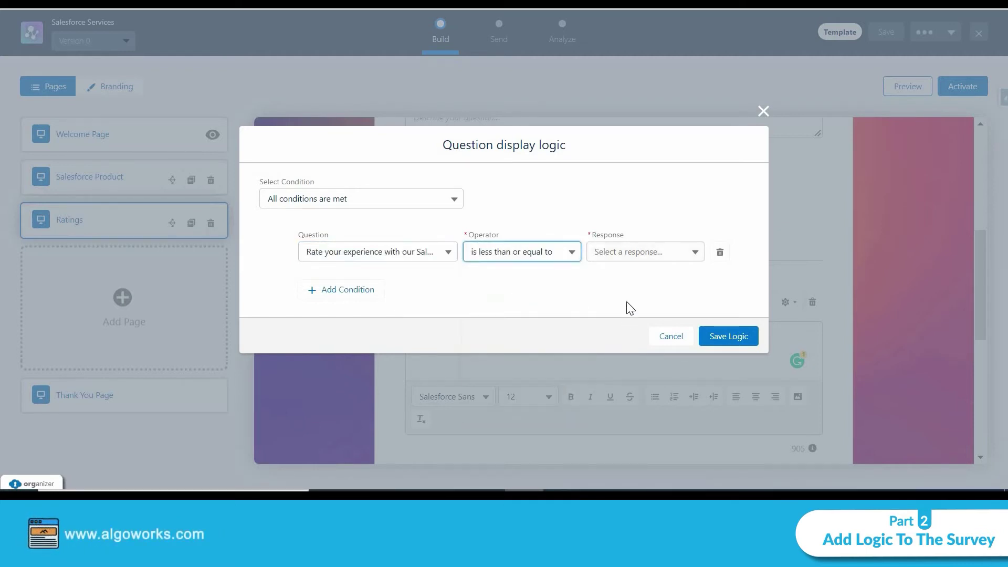
left_click(627, 263)
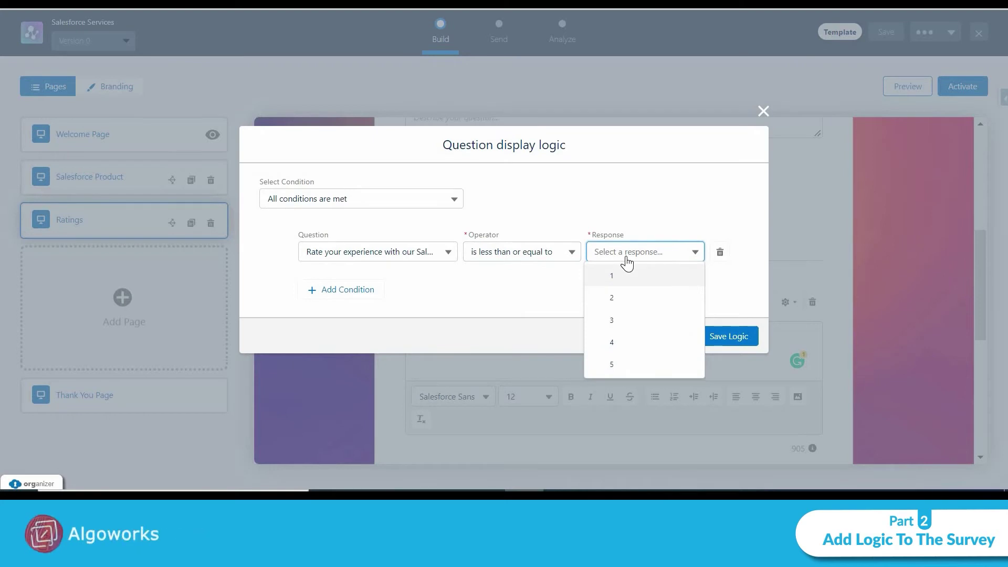
left_click(620, 316)
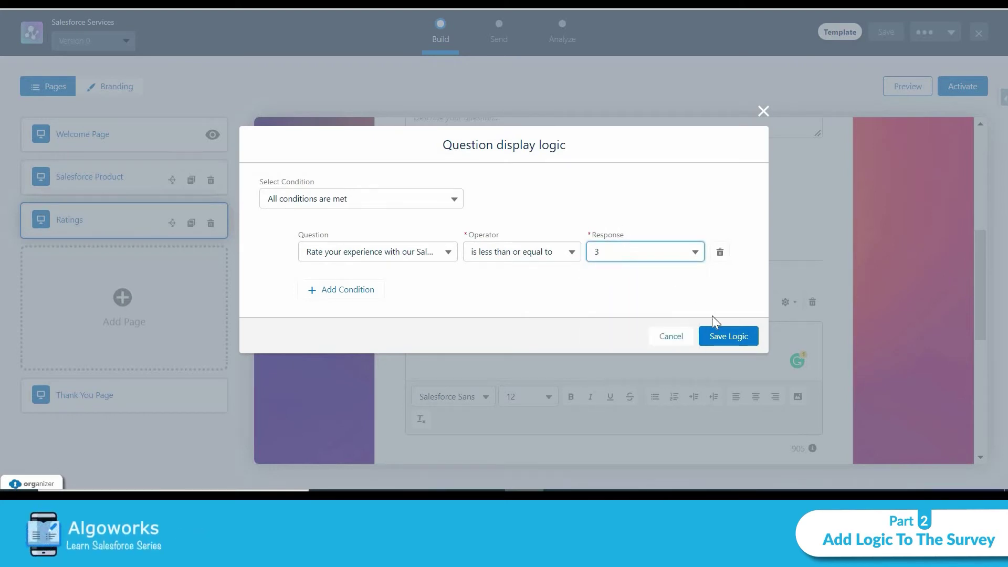
left_click(724, 338)
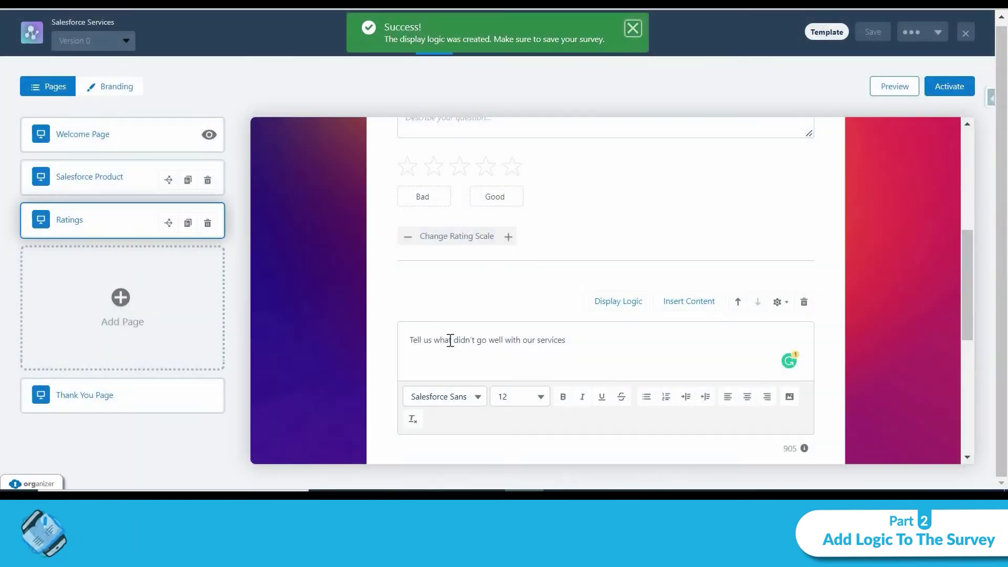
Remove the empty 'Describe your question' box from the feedback question.
scroll(464, 340, "down", 4)
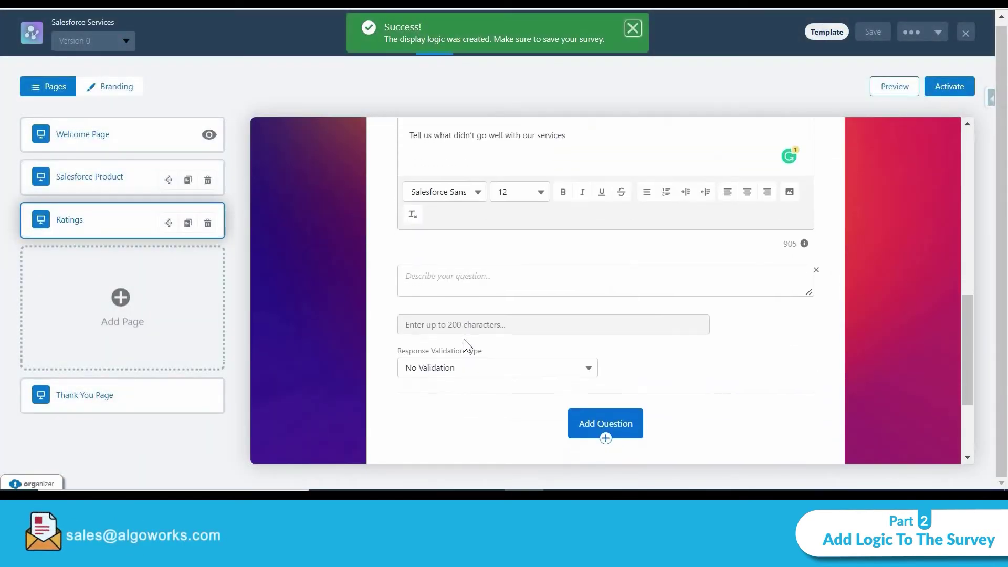
left_click(816, 260)
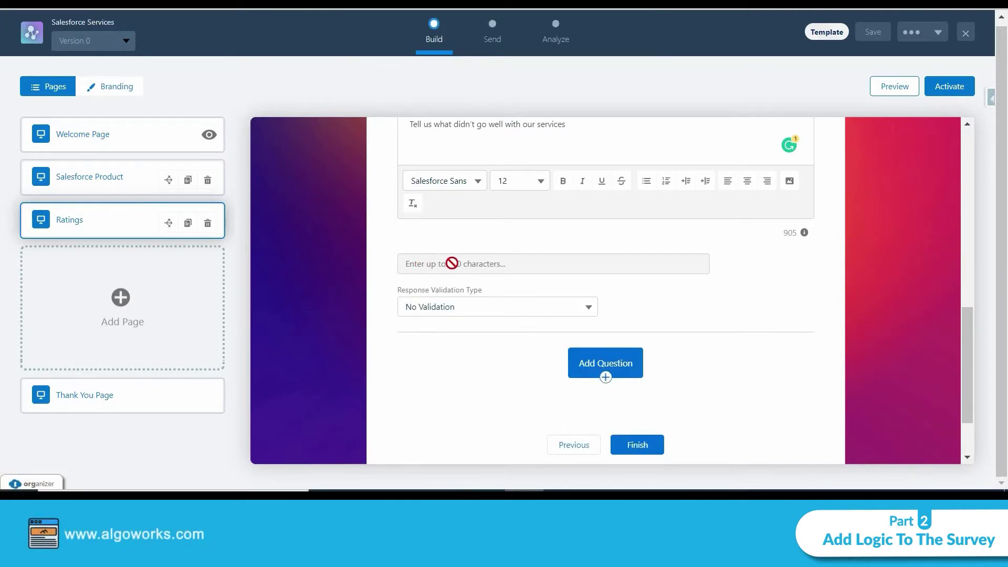
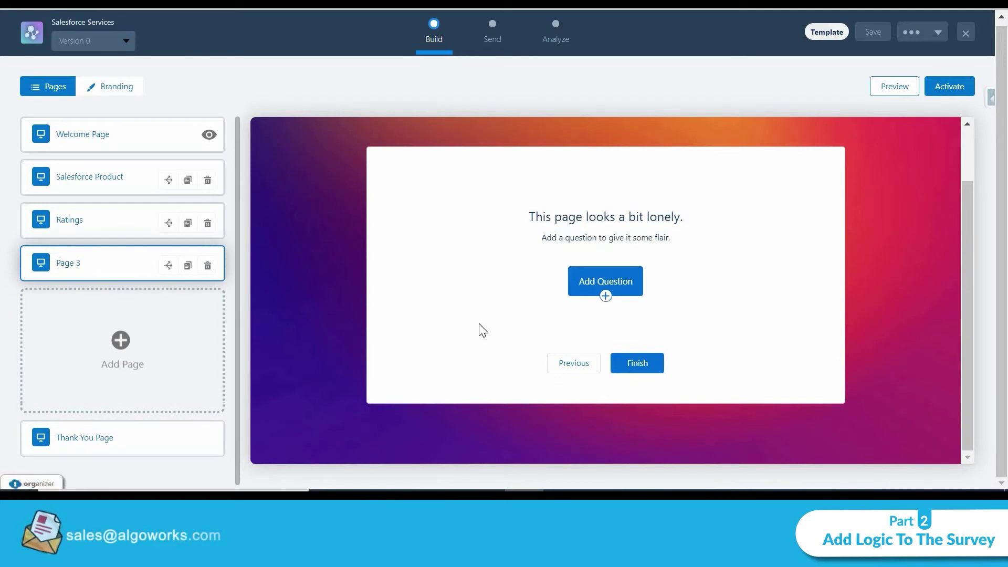
Rename Page 3 to 'Feedback Page'.
scroll(343, 124, "up", 2)
left_click(345, 130)
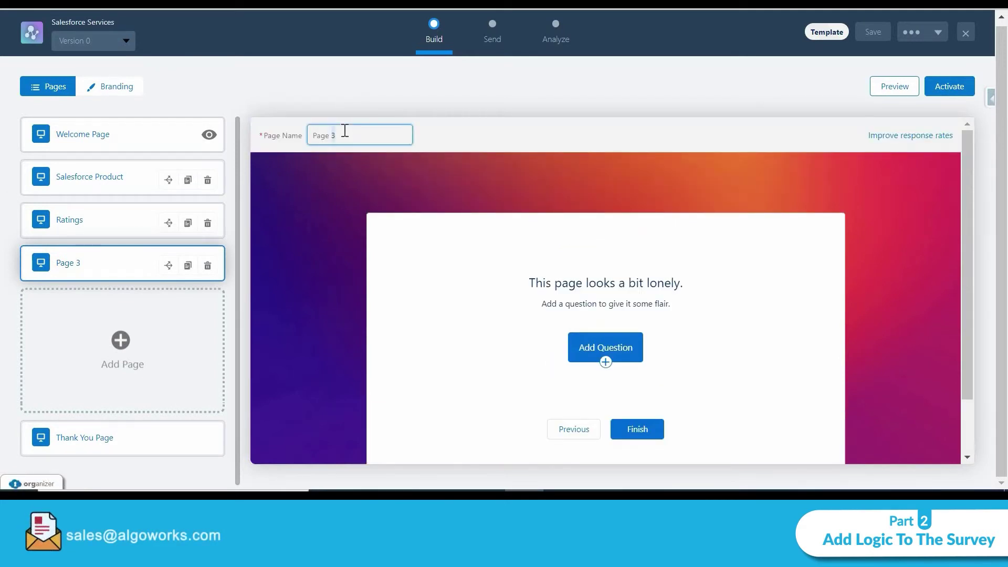
key("ctrl+a")
type("Feedba")
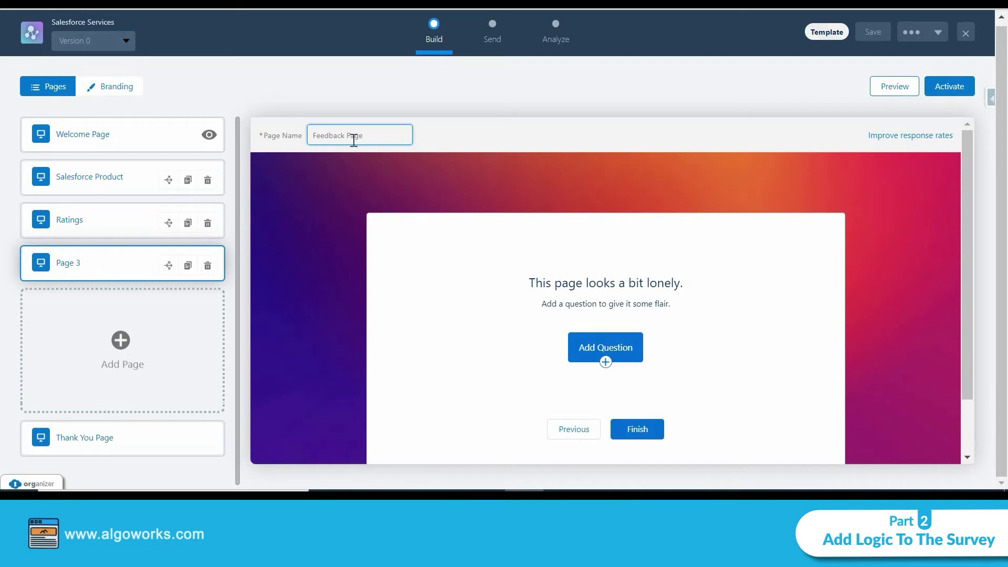
scroll(472, 350, "down", 2)
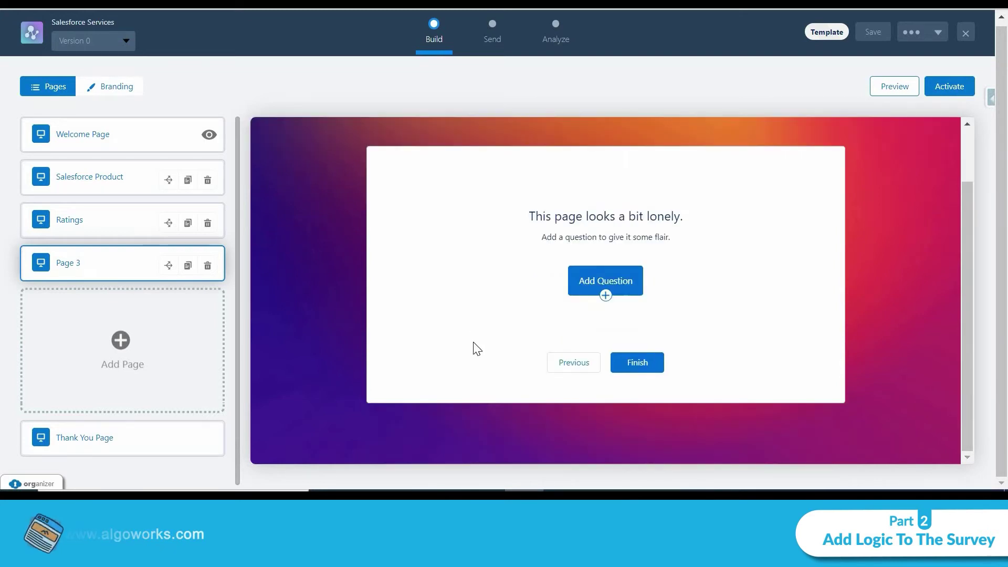
Add a bold long-text question 'Please provide your feedback' with its description field removed.
left_click(600, 279)
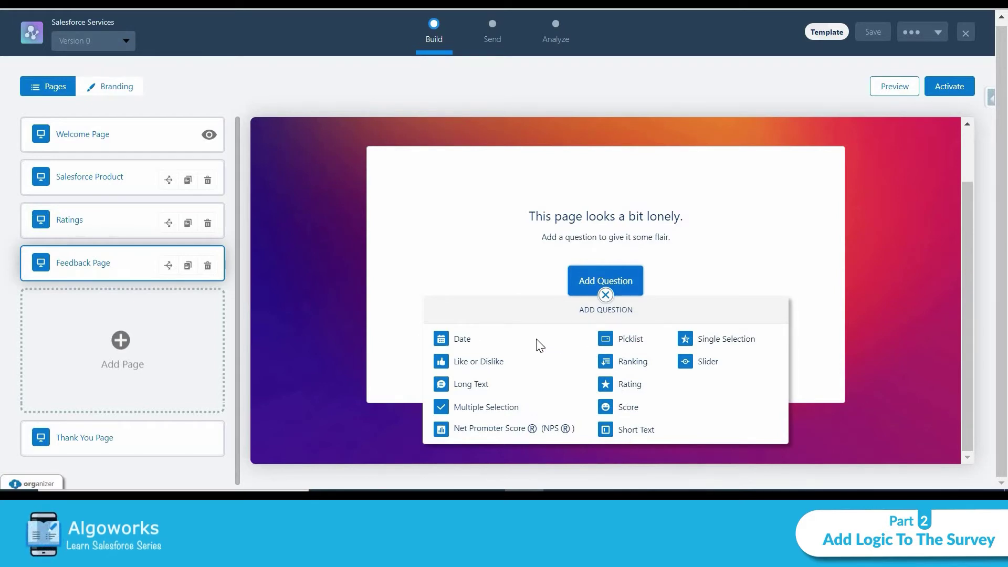
left_click(470, 384)
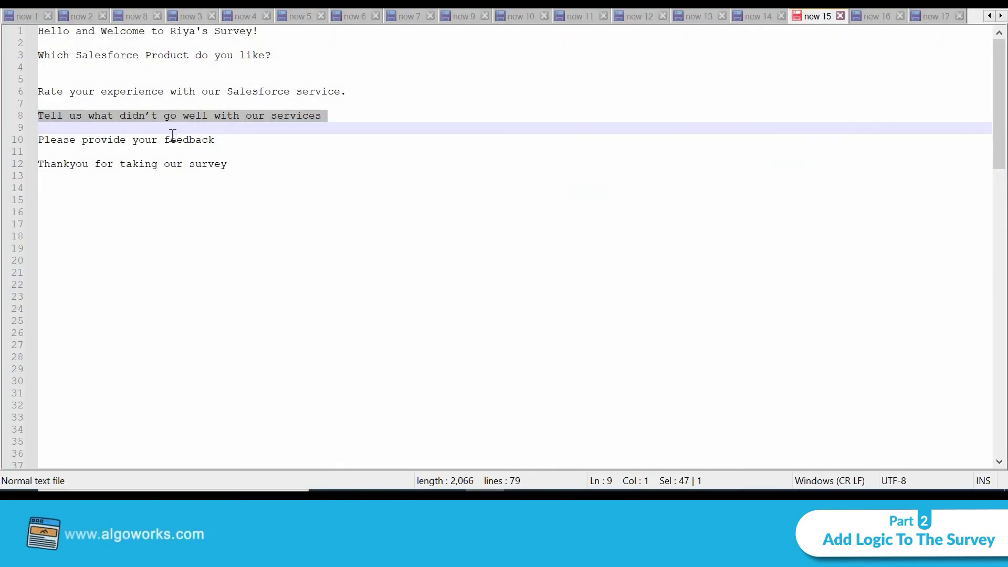
triple_click(172, 138)
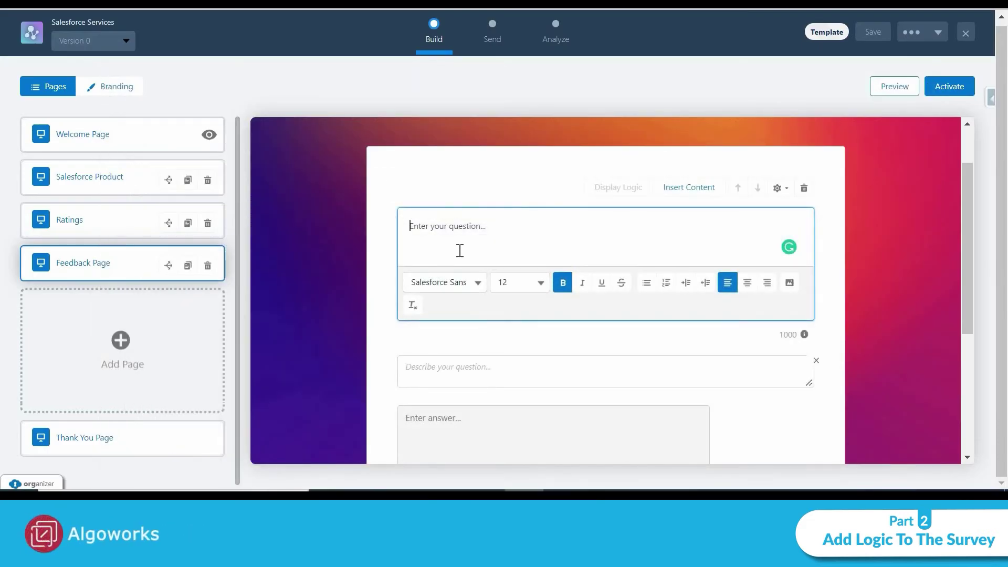
type("Please provide your feedback")
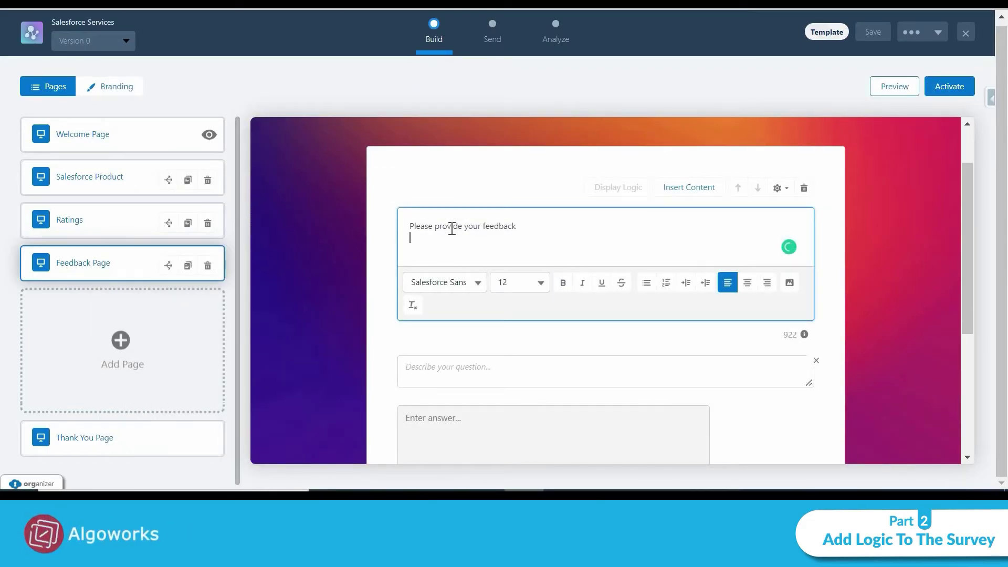
triple_click(451, 230)
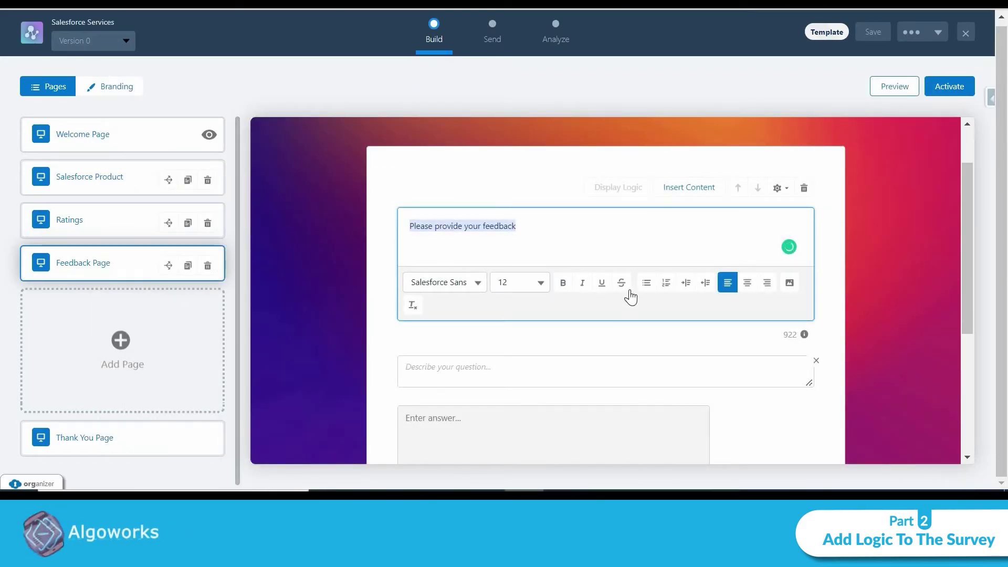
left_click(564, 284)
scroll(761, 297, "down", 1)
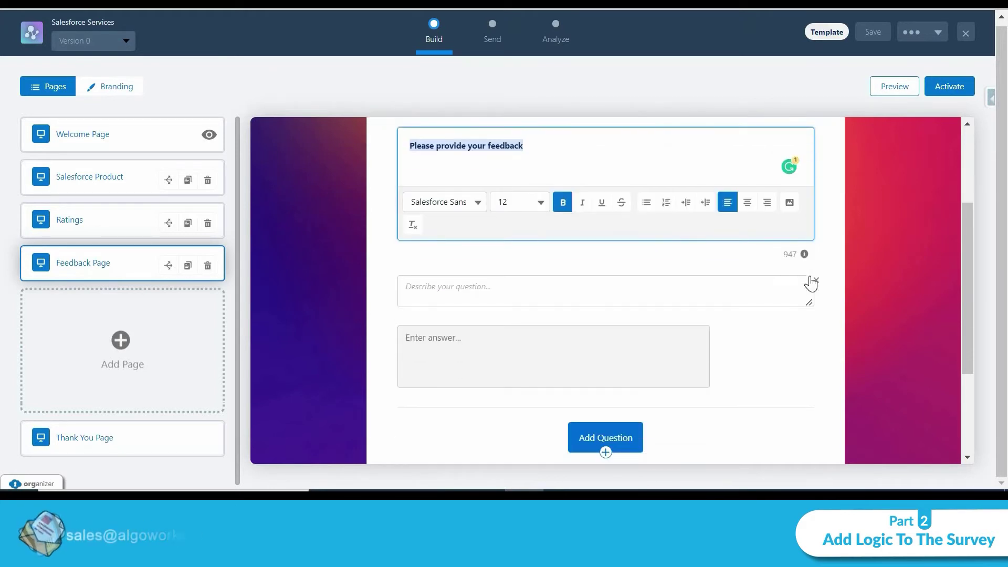
left_click(821, 282)
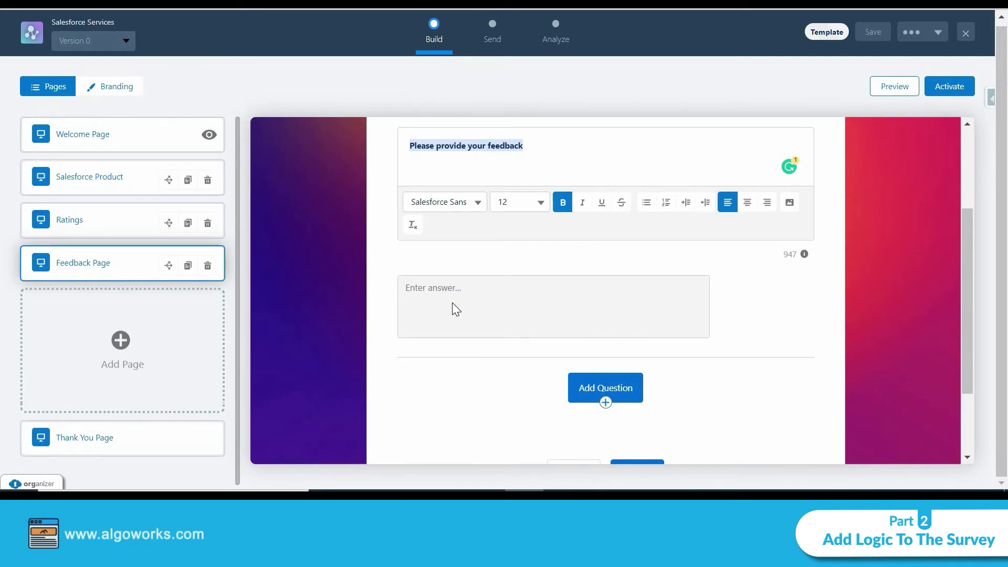
scroll(455, 308, "up", 1)
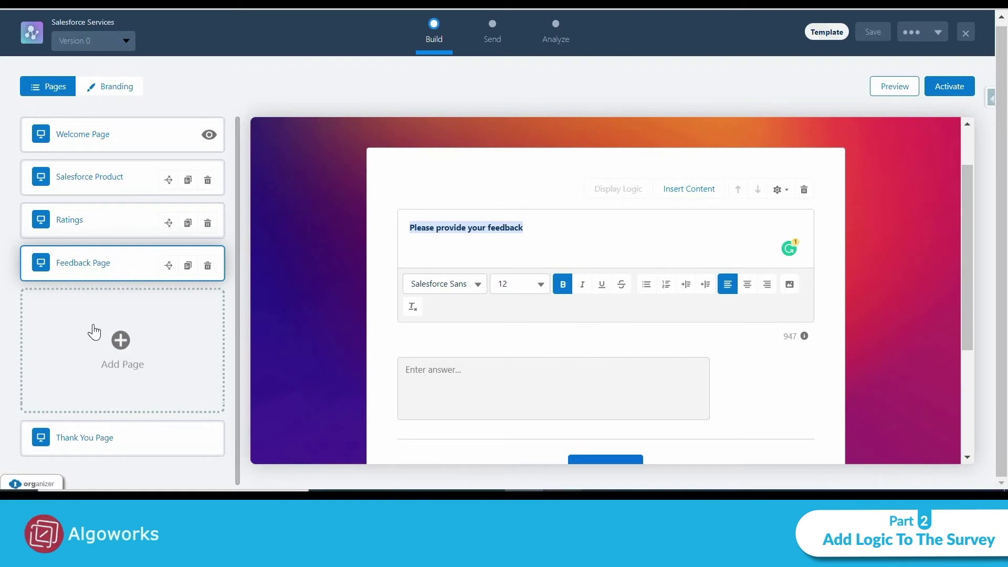
scroll(103, 417, "down", 1)
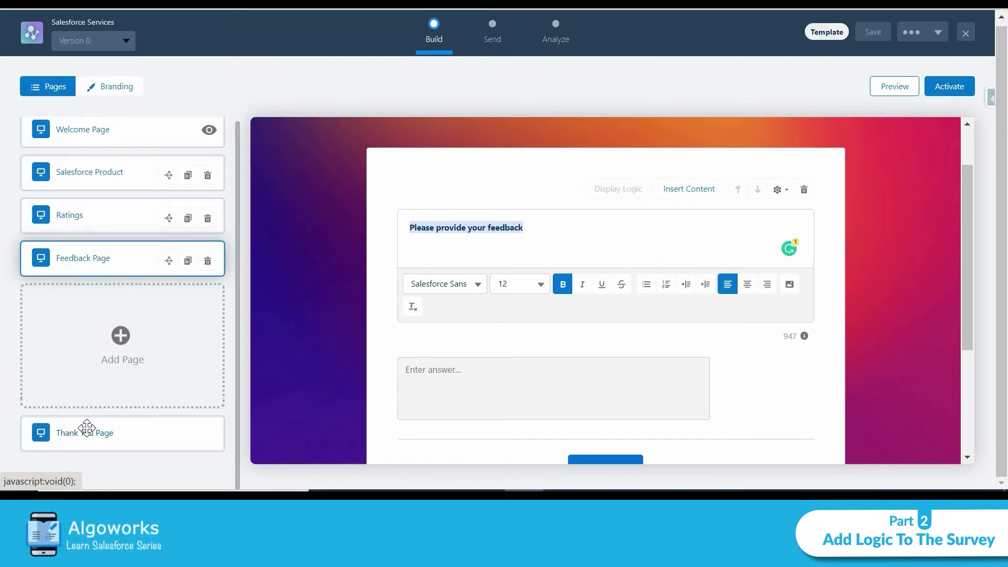
left_click(87, 428)
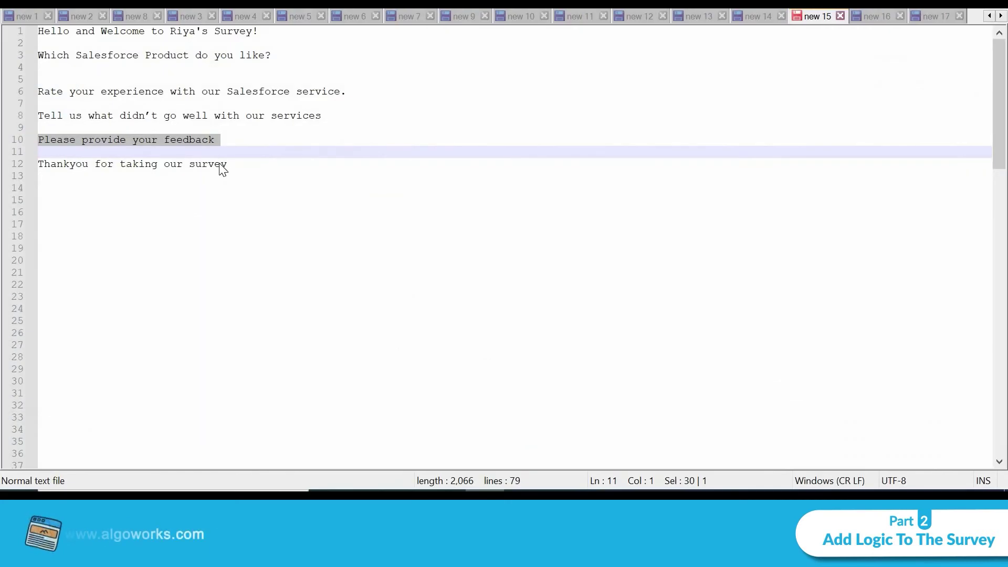
Put a bold 'Thank you for taking our survey' message on the Thank You Page, without additional info.
triple_click(221, 164)
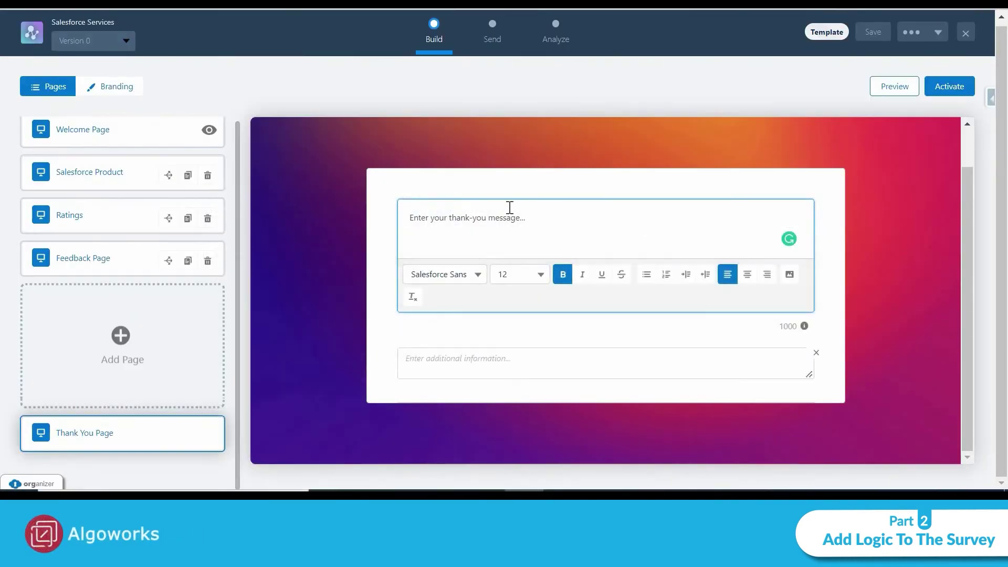
type("Thankyou for taking our survey")
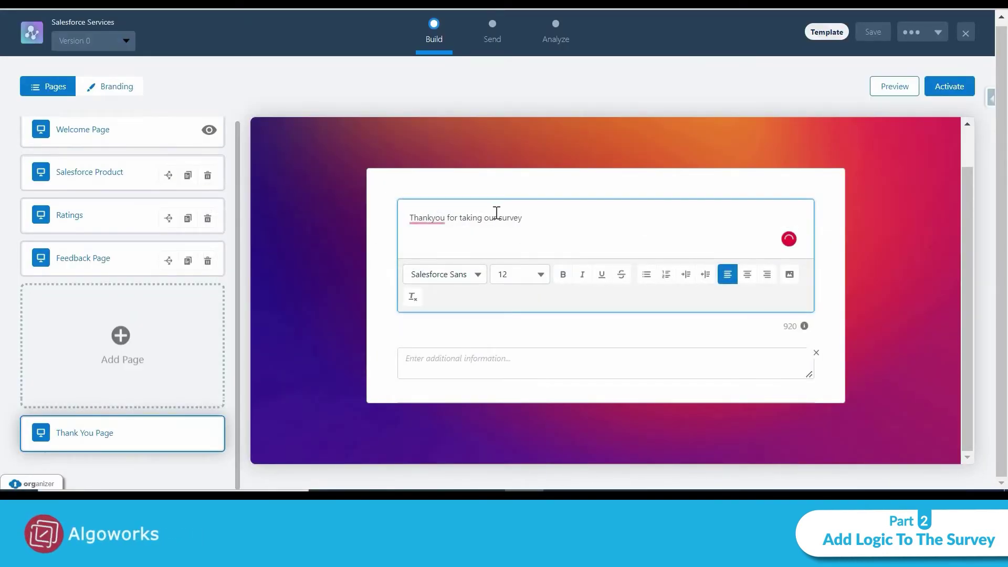
key("ctrl+a")
left_click(561, 276)
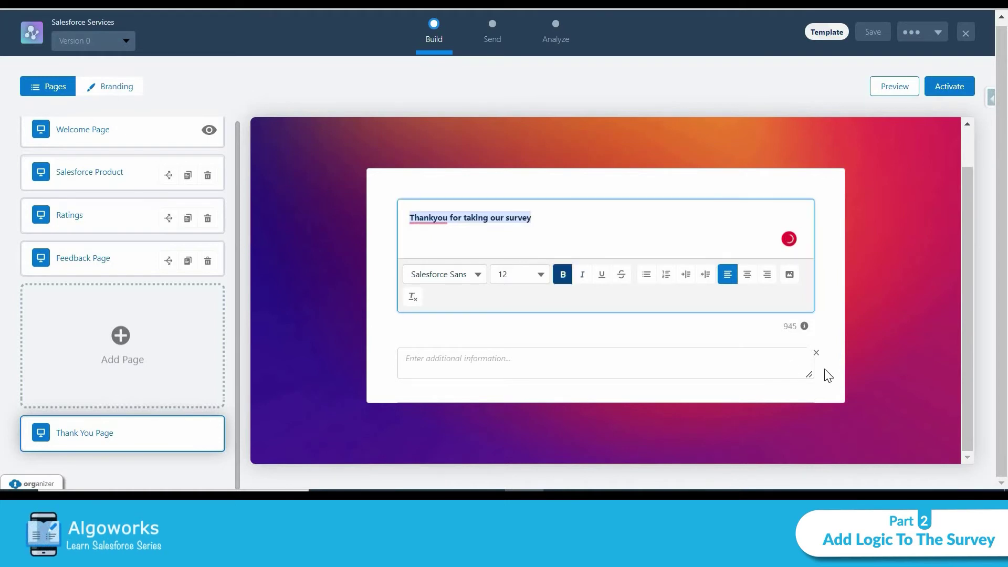
left_click(816, 353)
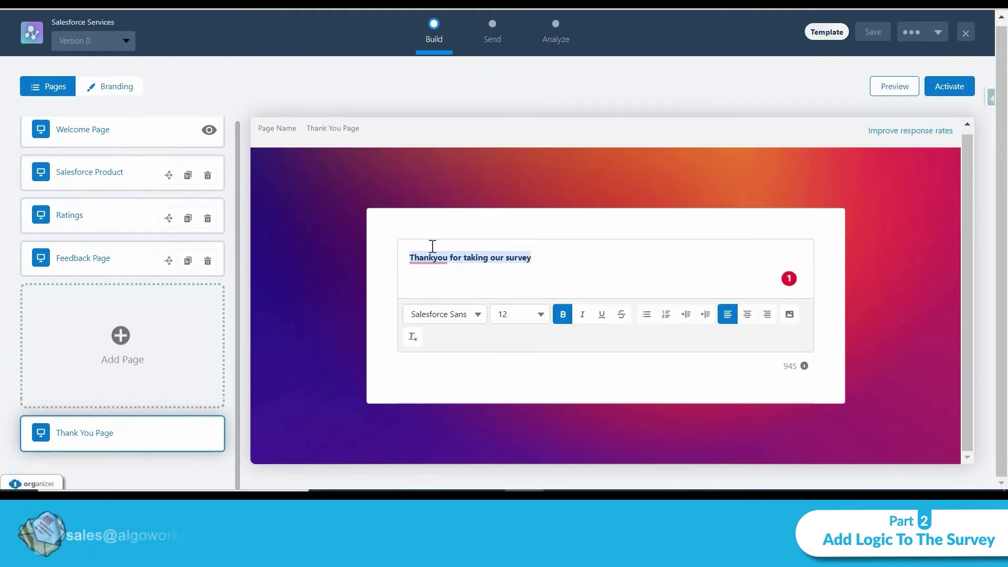
mouse_move(433, 257)
left_click(441, 284)
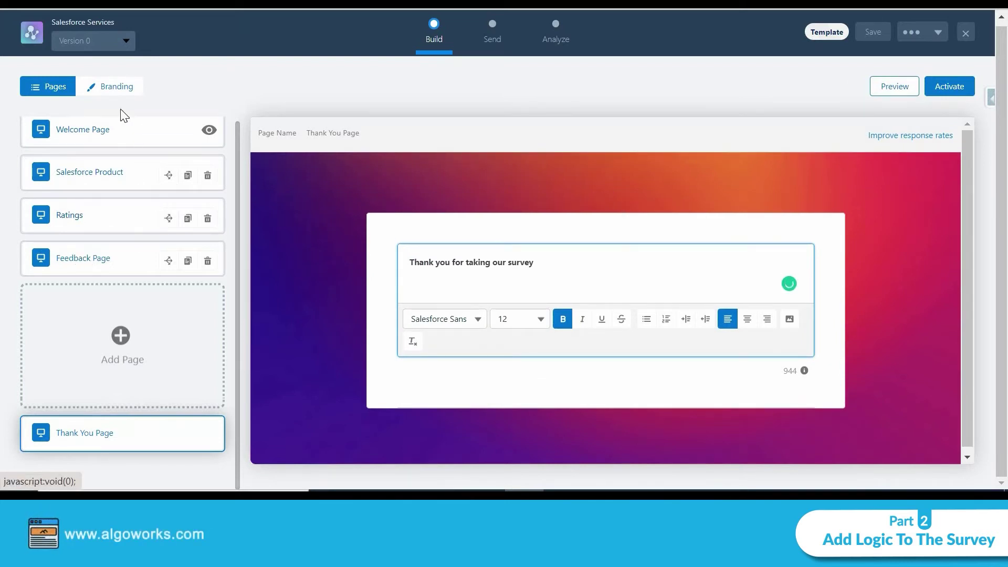
left_click(99, 86)
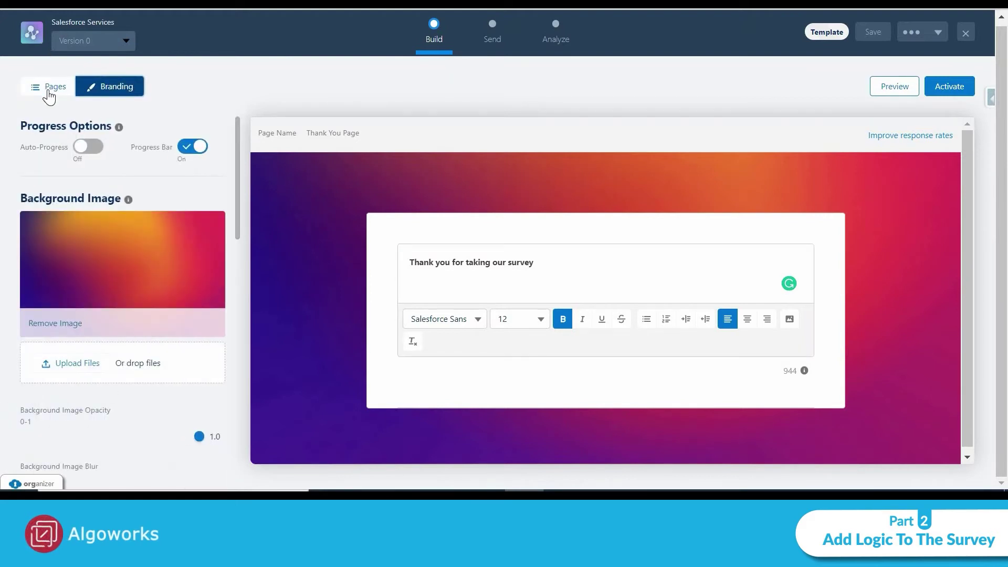
left_click(48, 93)
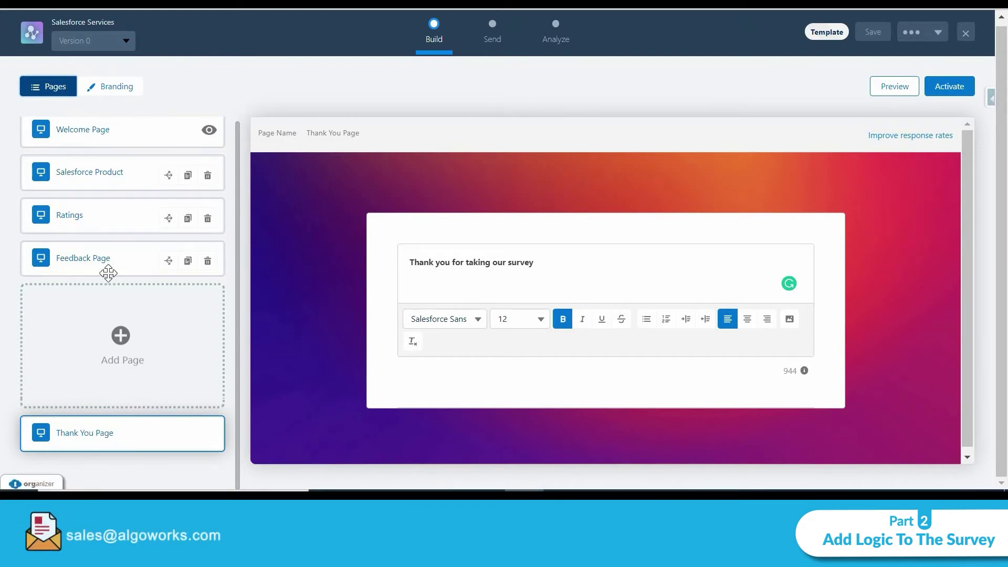
Preview the survey, choosing Sales cloud and Service cloud as liked products.
left_click(878, 96)
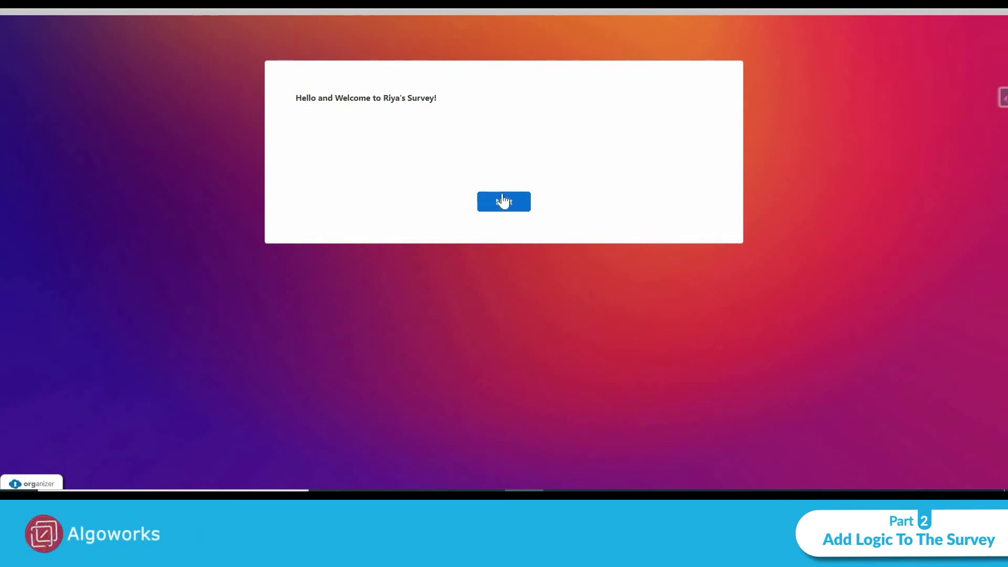
left_click(503, 201)
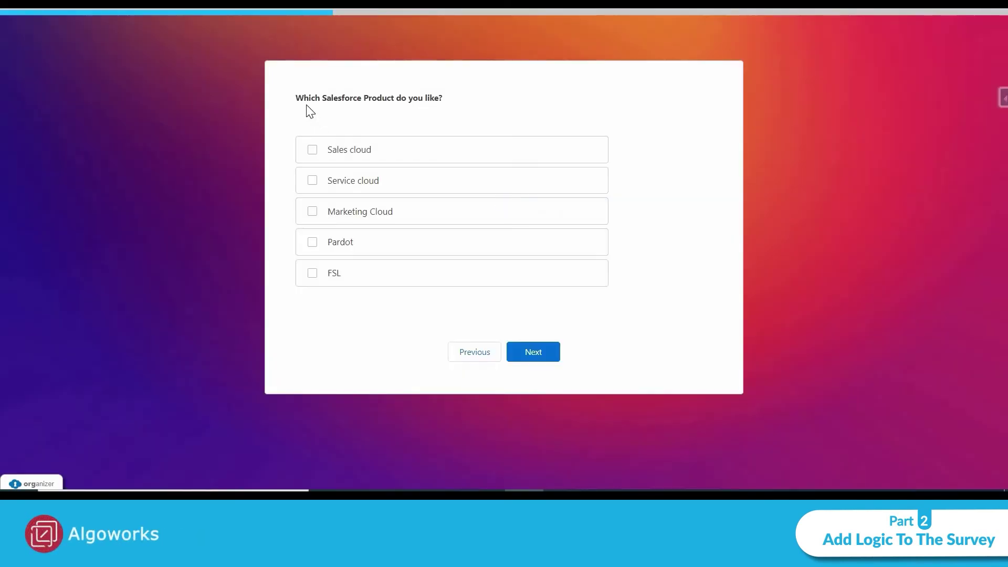
left_click(364, 161)
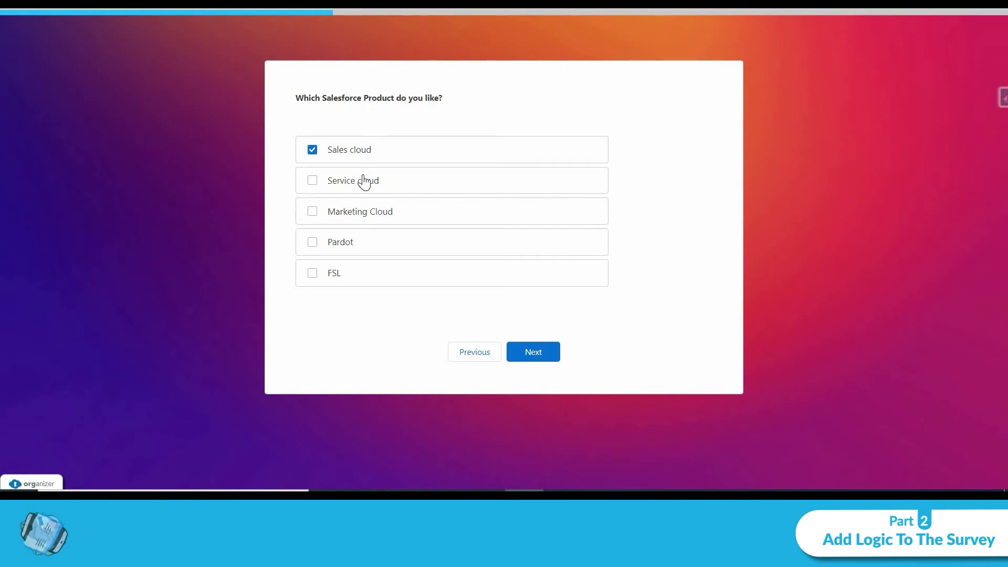
left_click(362, 180)
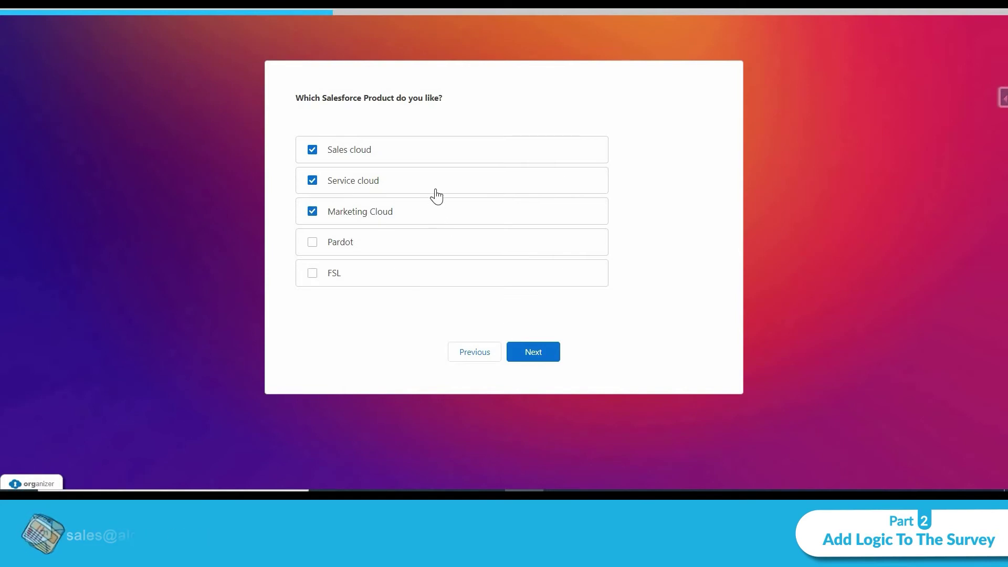
left_click(533, 362)
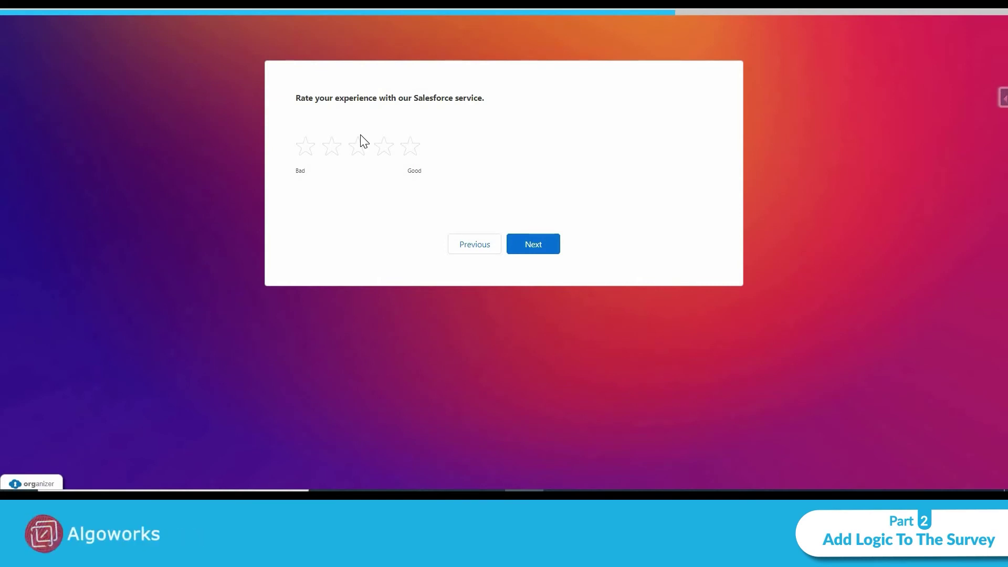
Give a two-star rating to reveal the 'didn't go well' question, then finish the preview.
left_click(329, 149)
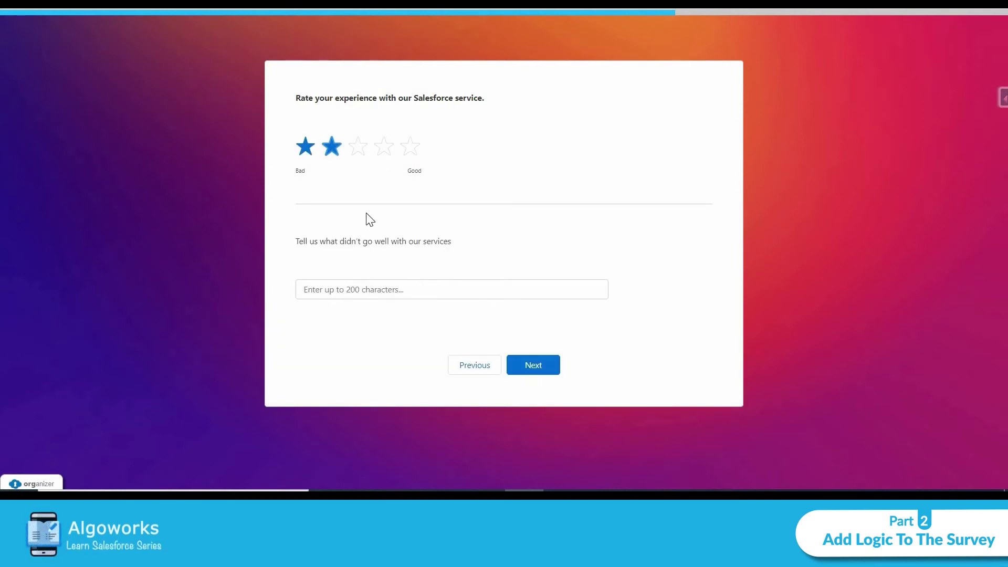
left_click(384, 149)
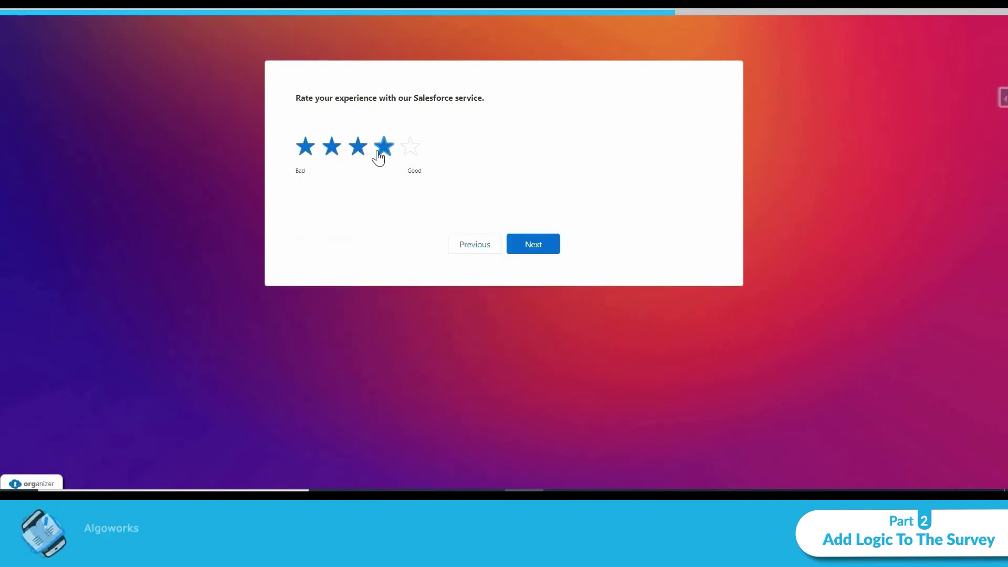
left_click(334, 155)
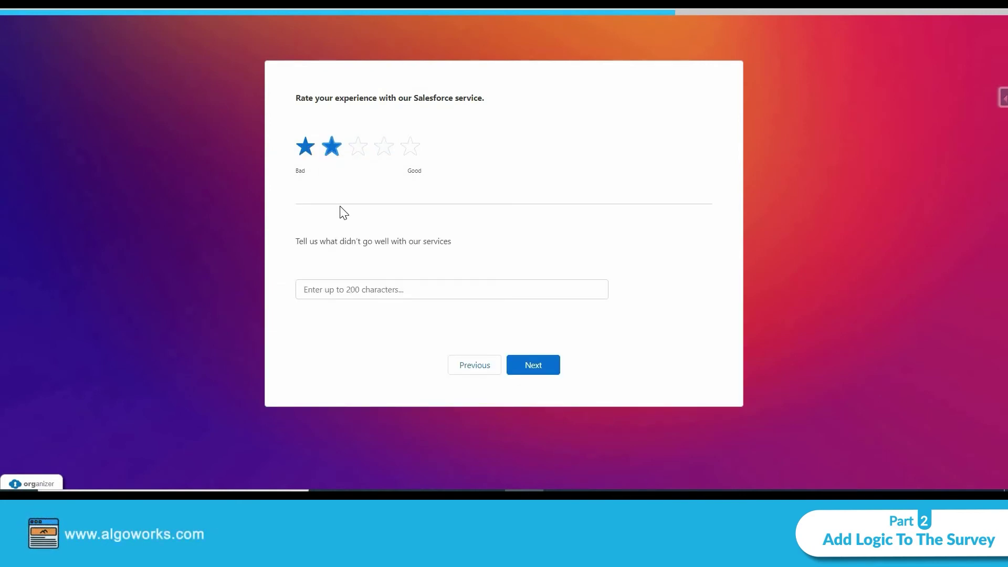
left_click(371, 289)
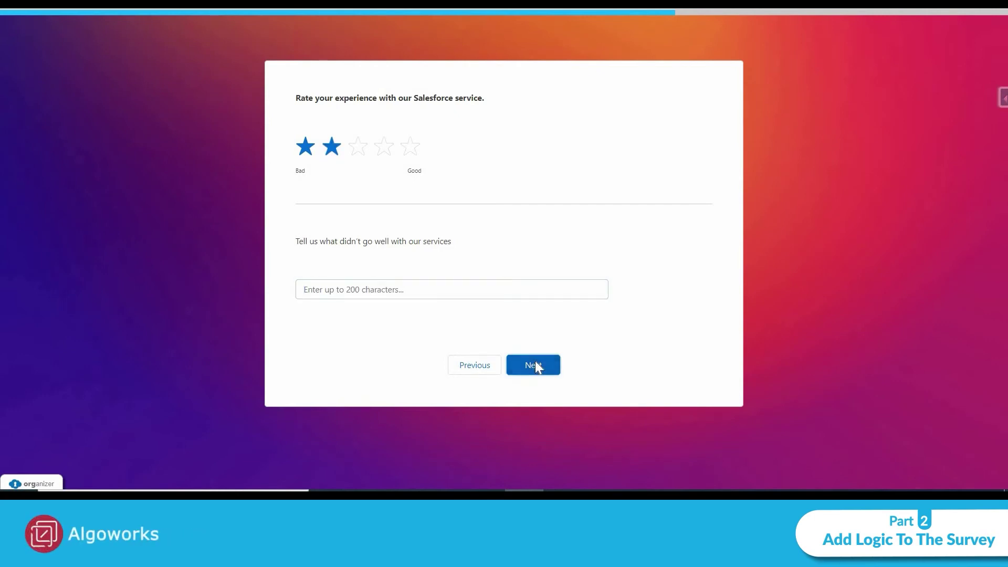
left_click(535, 365)
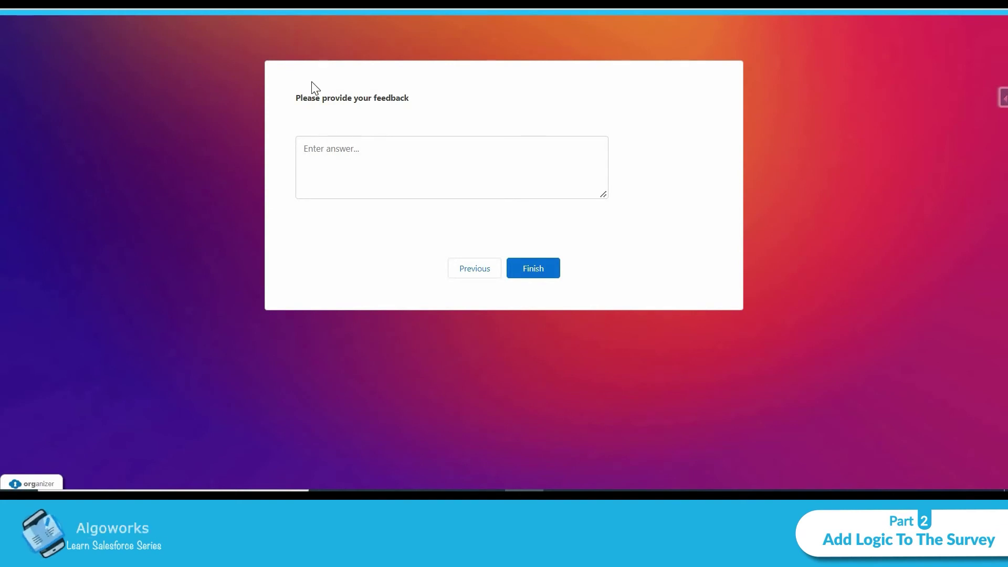
left_click(538, 265)
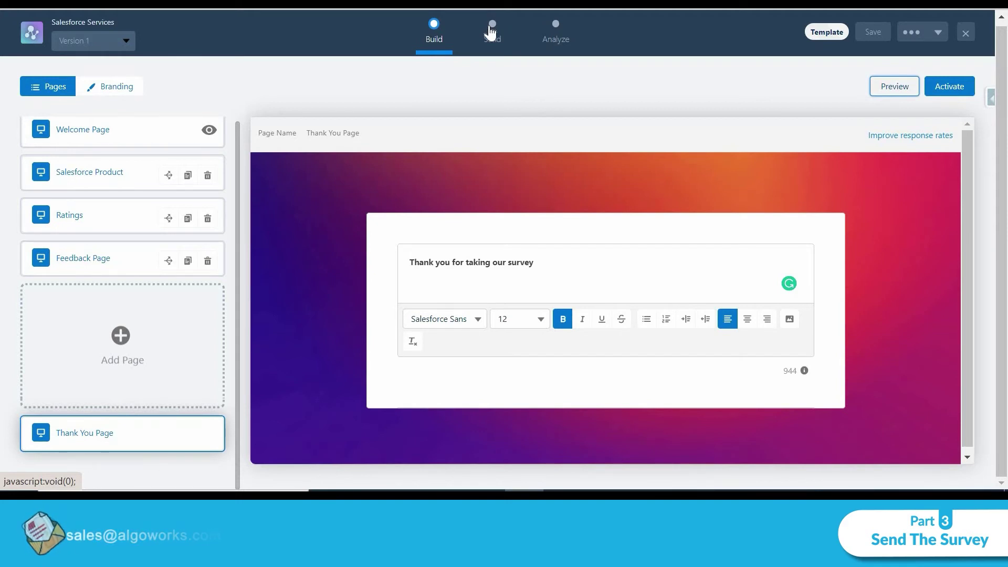
Activate the Salesforce Services survey and dismiss the success message.
left_click(949, 89)
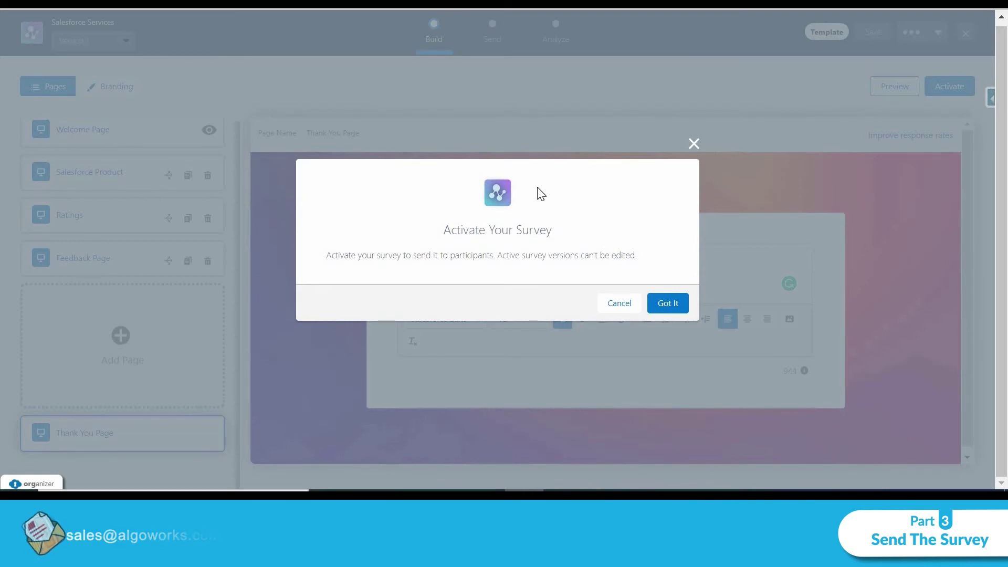
left_click(668, 305)
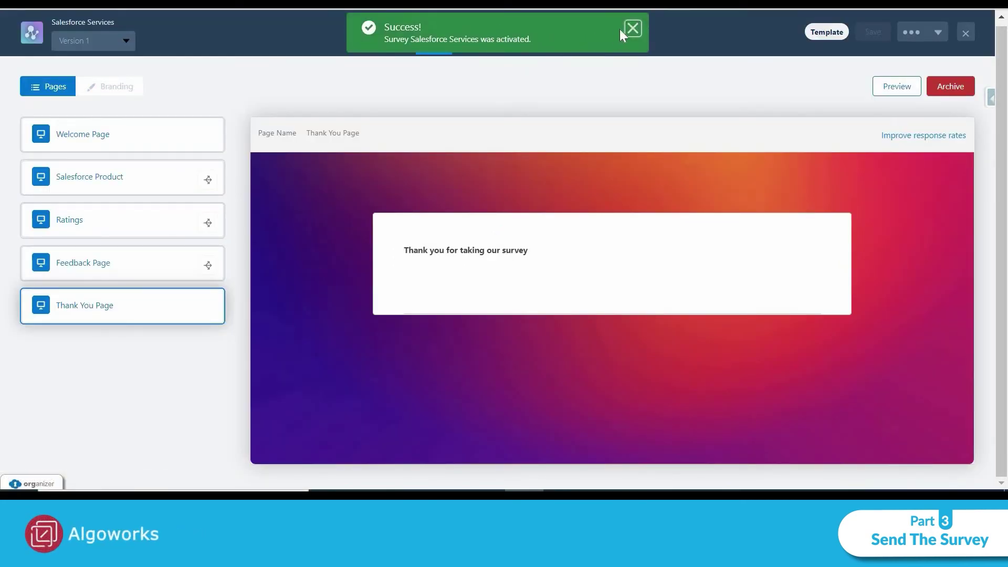
left_click(632, 29)
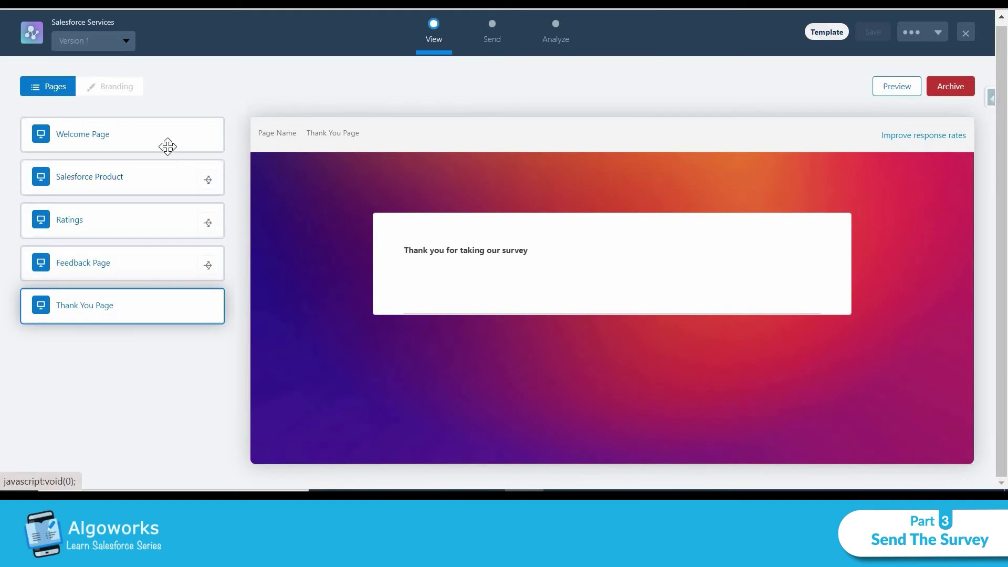
left_click(493, 39)
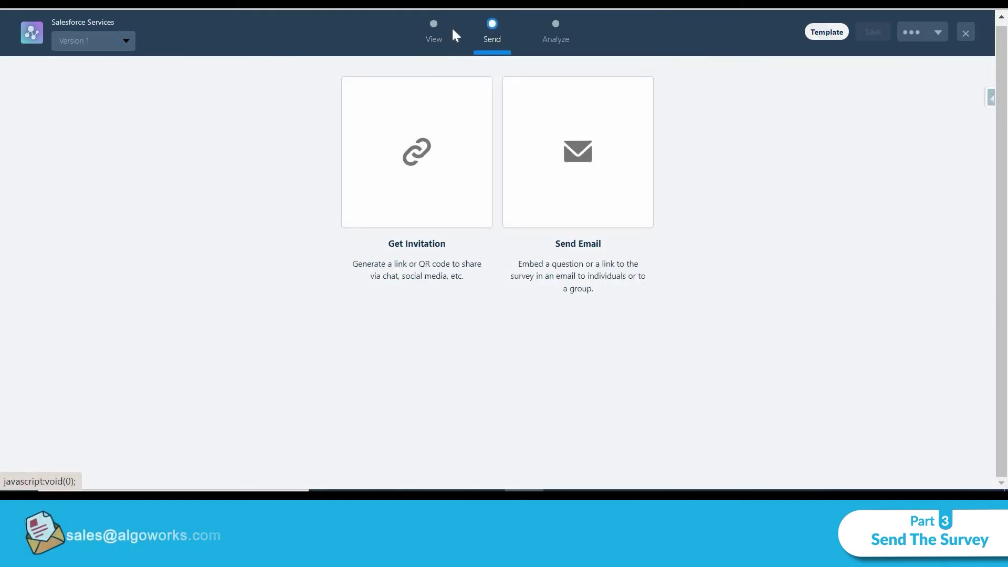
Check the survey invitation link options, finding no link for participants outside the company.
left_click(535, 164)
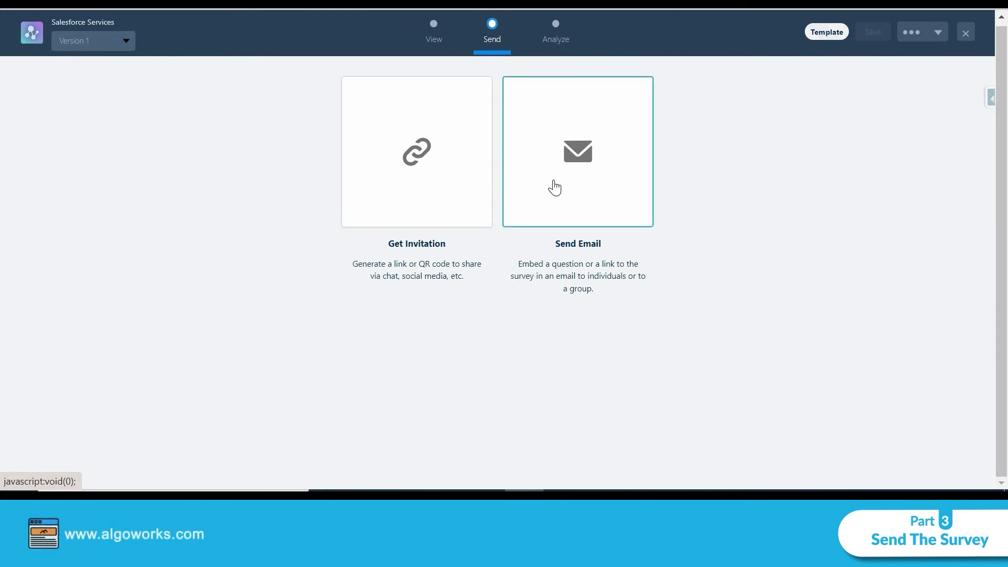
left_click(424, 188)
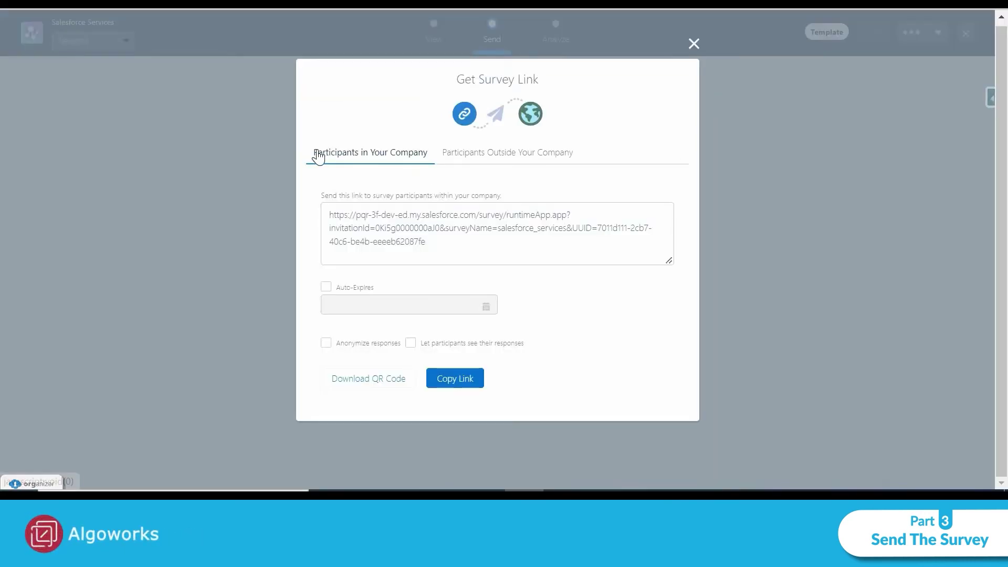
left_click(488, 153)
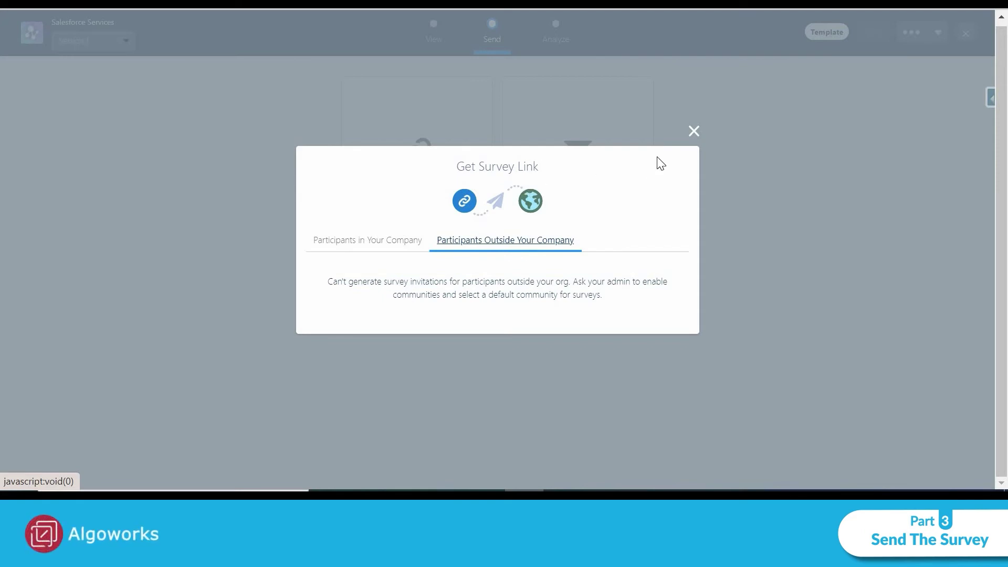
left_click(694, 131)
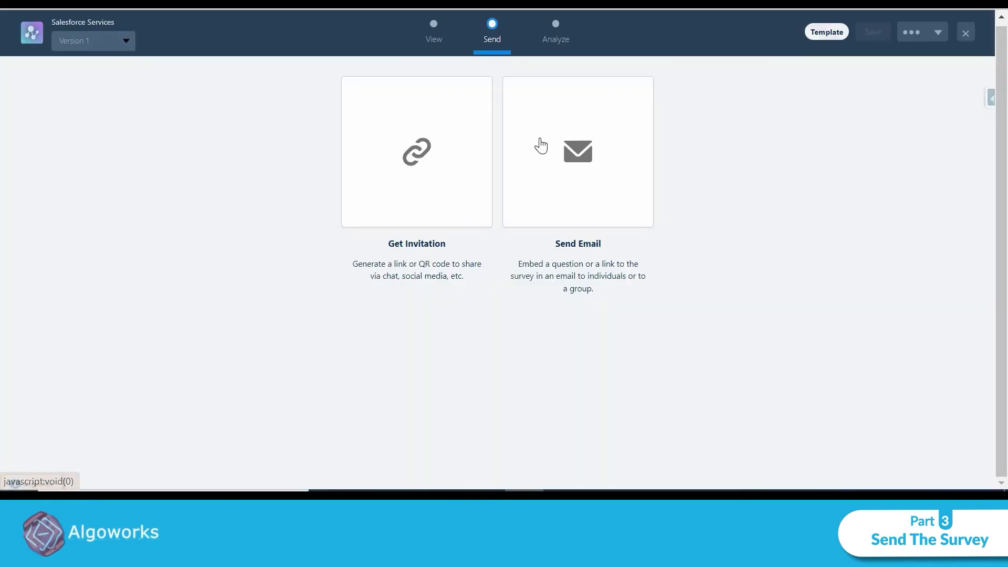
Set the survey email to embed the Survey link and go to individually entered recipients.
left_click(584, 164)
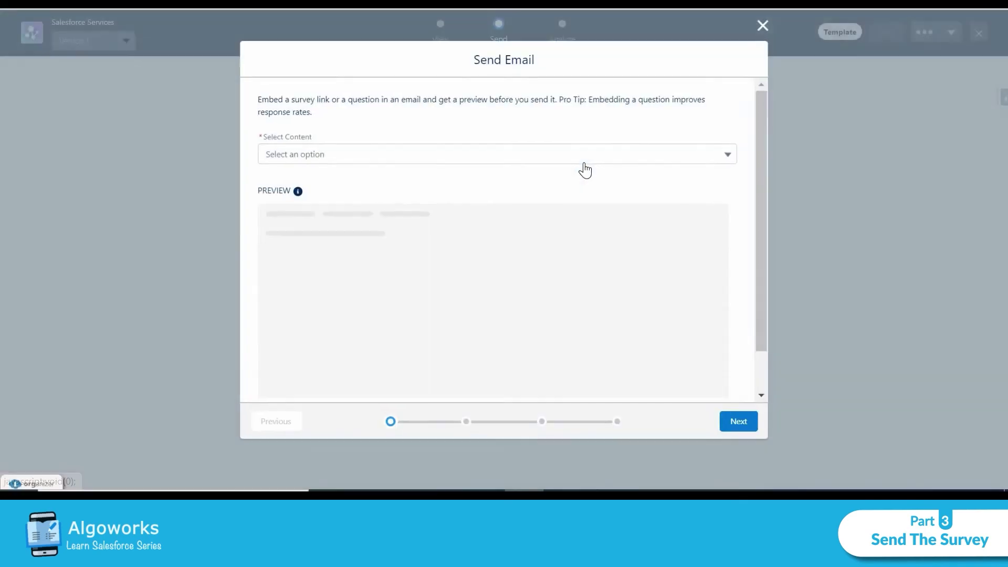
left_click(583, 162)
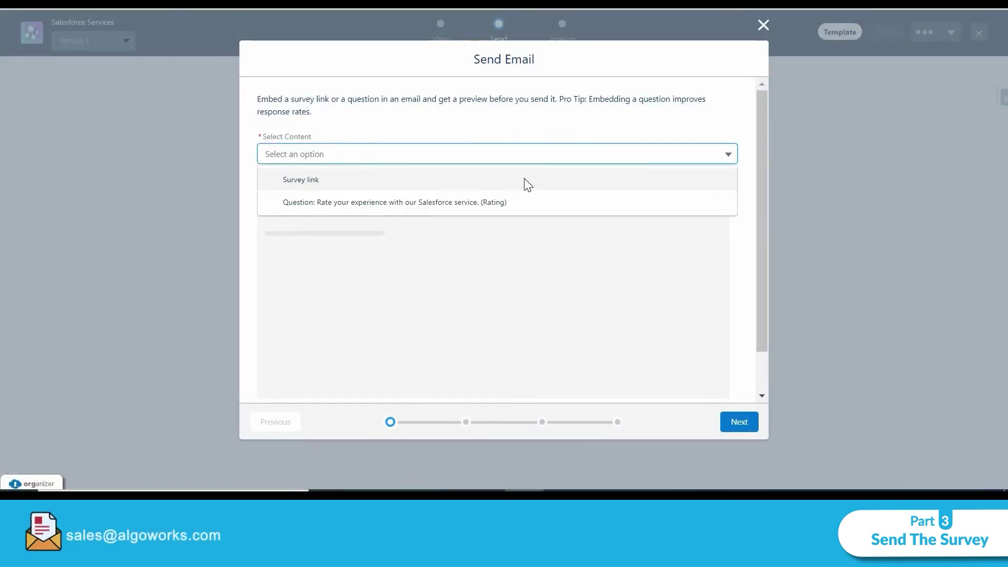
left_click(526, 184)
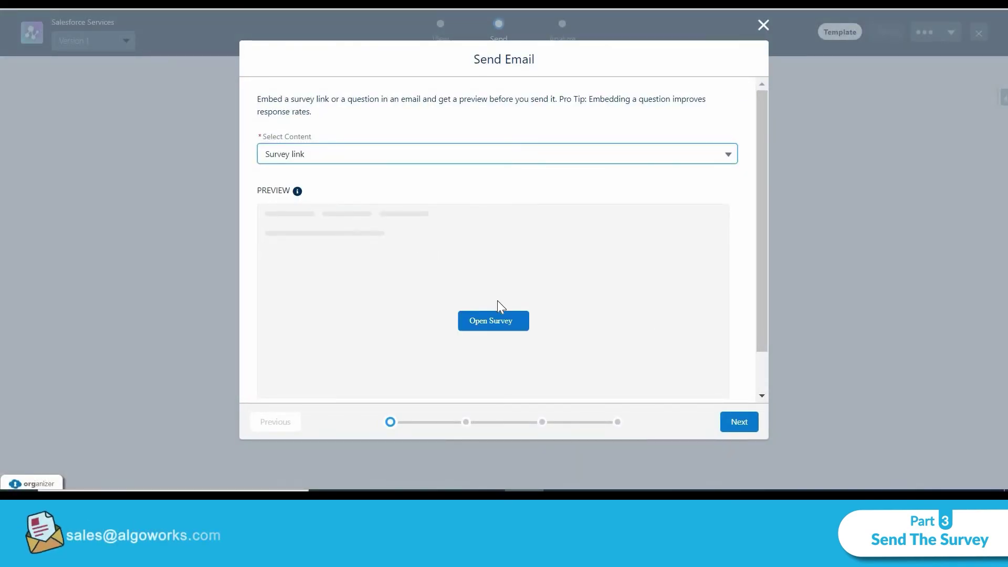
scroll(497, 300, "down", 1)
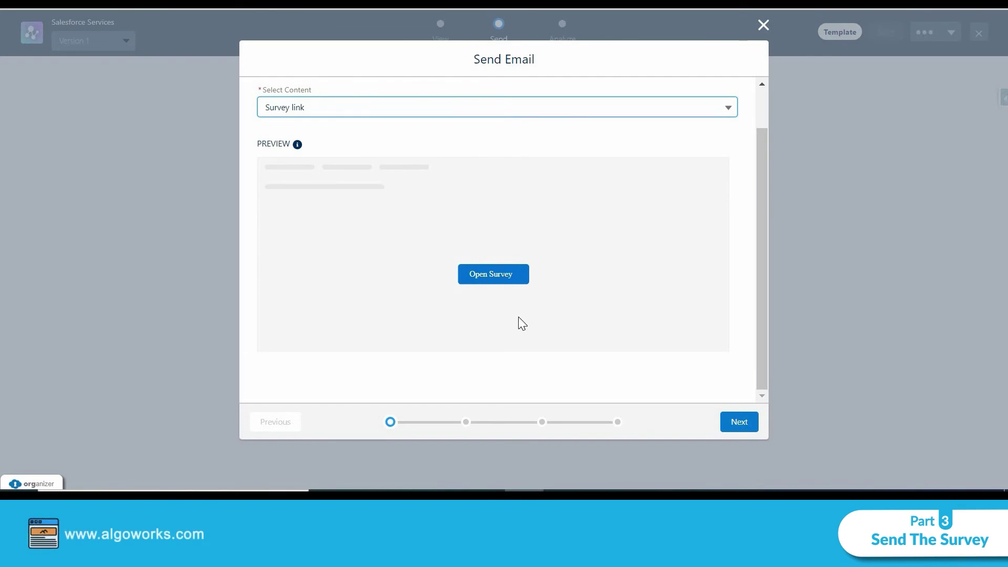
left_click(735, 422)
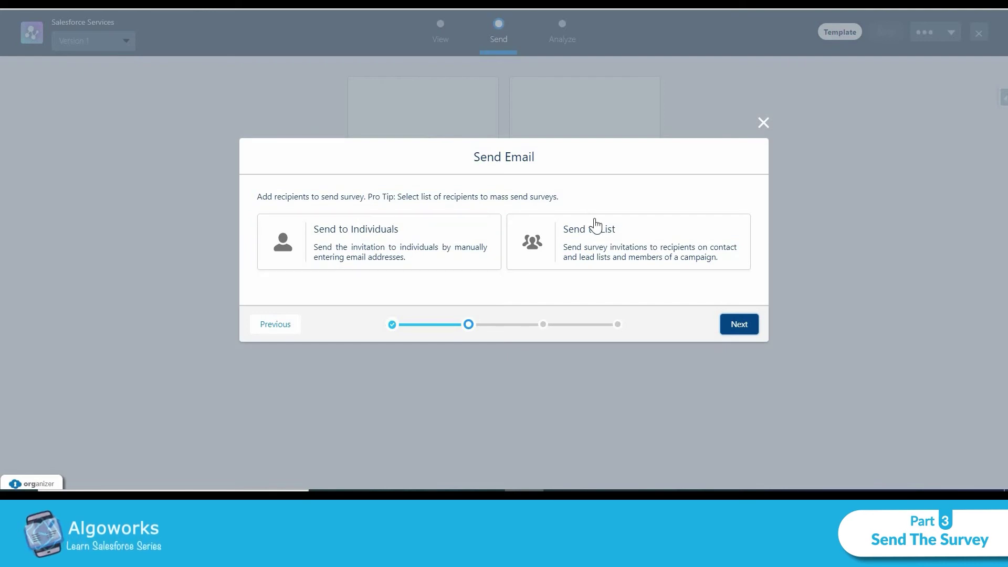
left_click(430, 234)
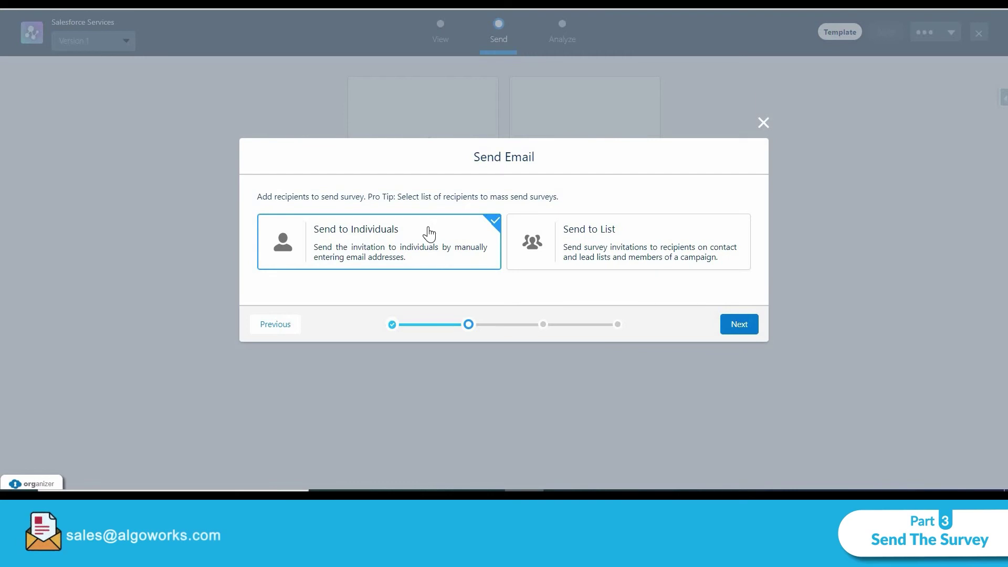
left_click(735, 324)
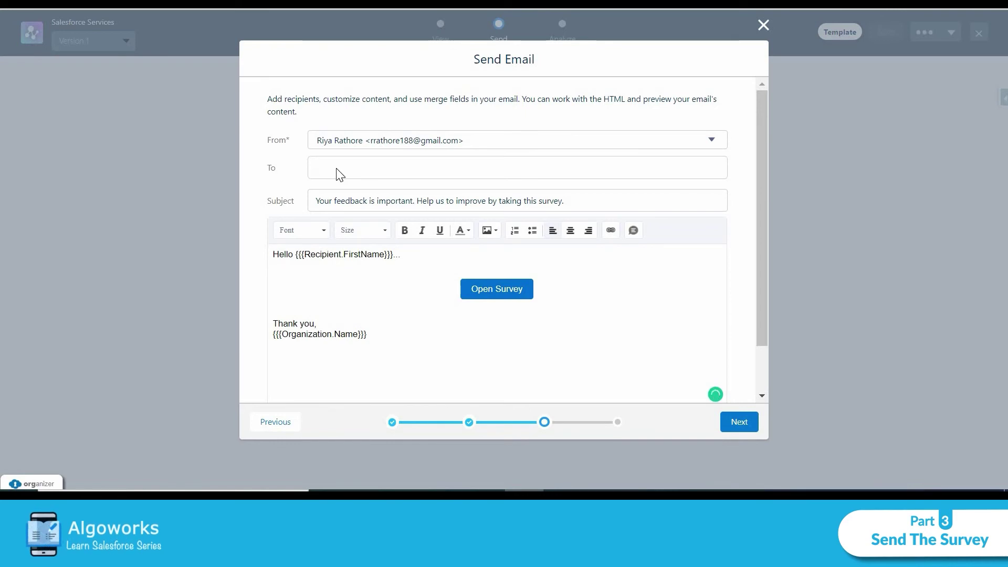
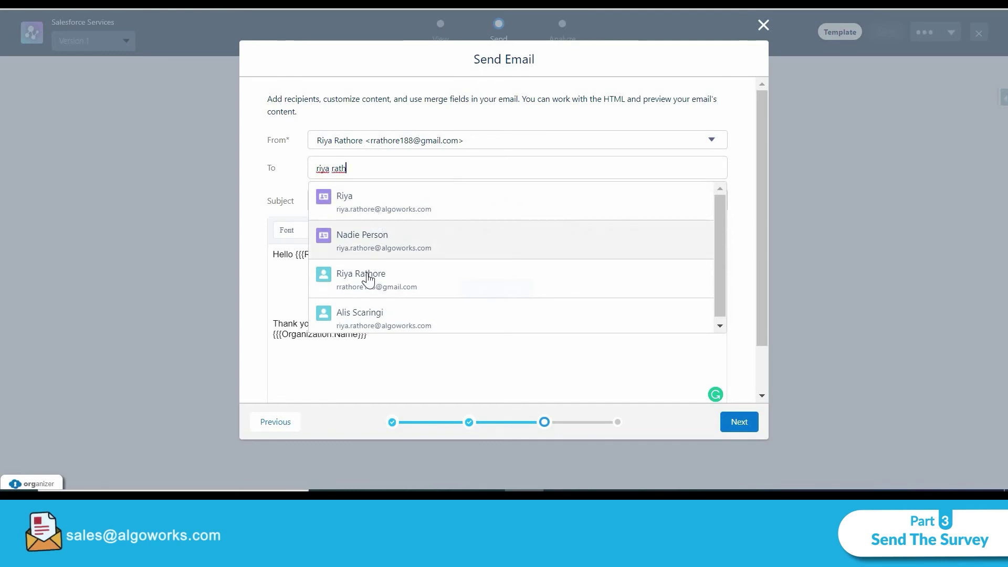
Add the suggested contact as the email recipient and continue to the review step.
left_click(369, 274)
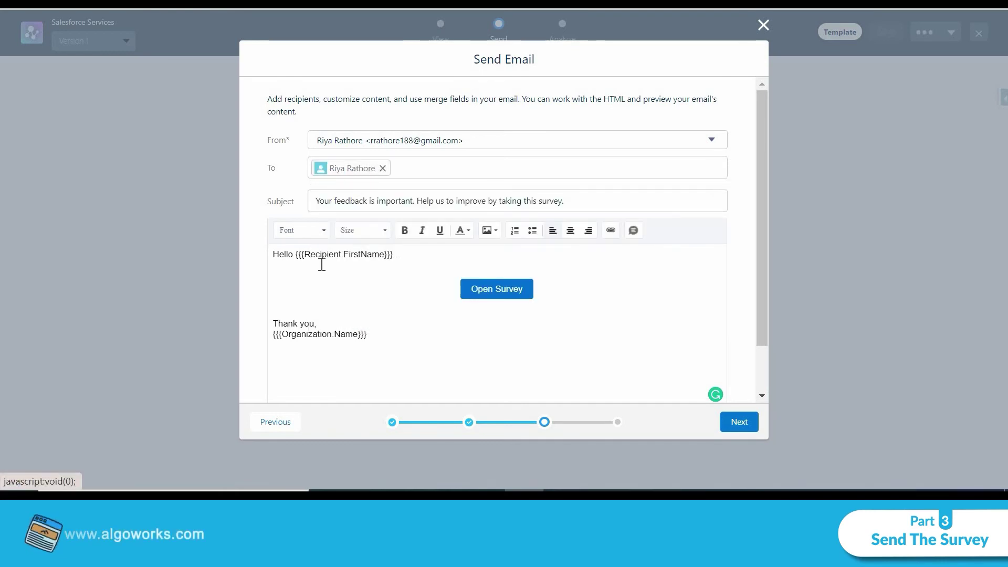
left_click(737, 423)
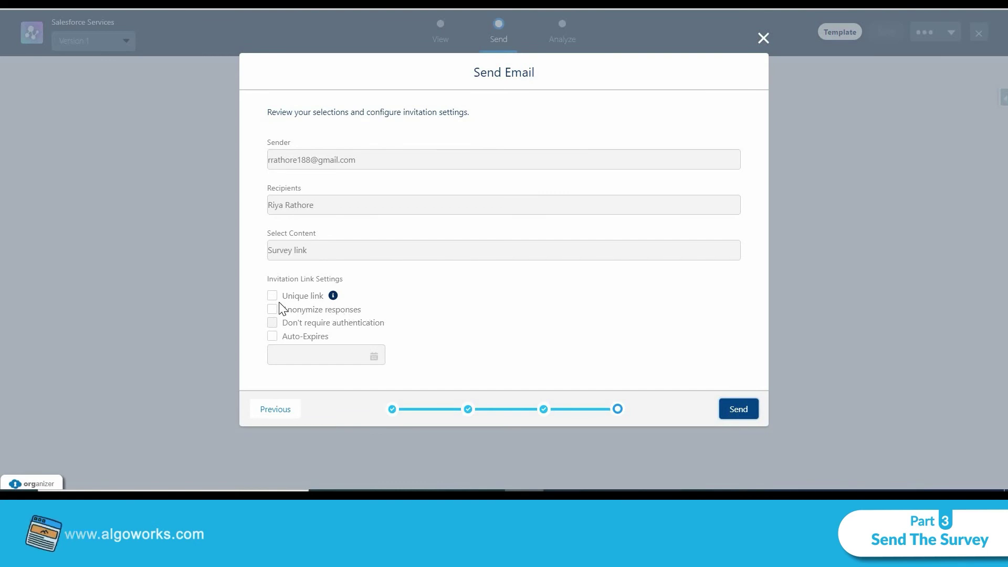
Review the sender, recipient and link settings, then send the survey invitation.
mouse_move(337, 297)
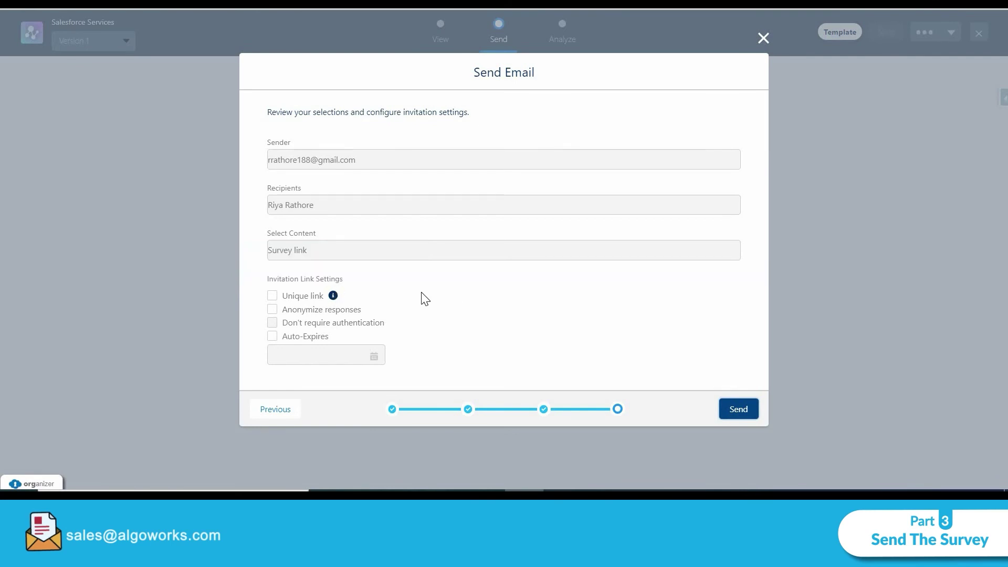
left_click(729, 399)
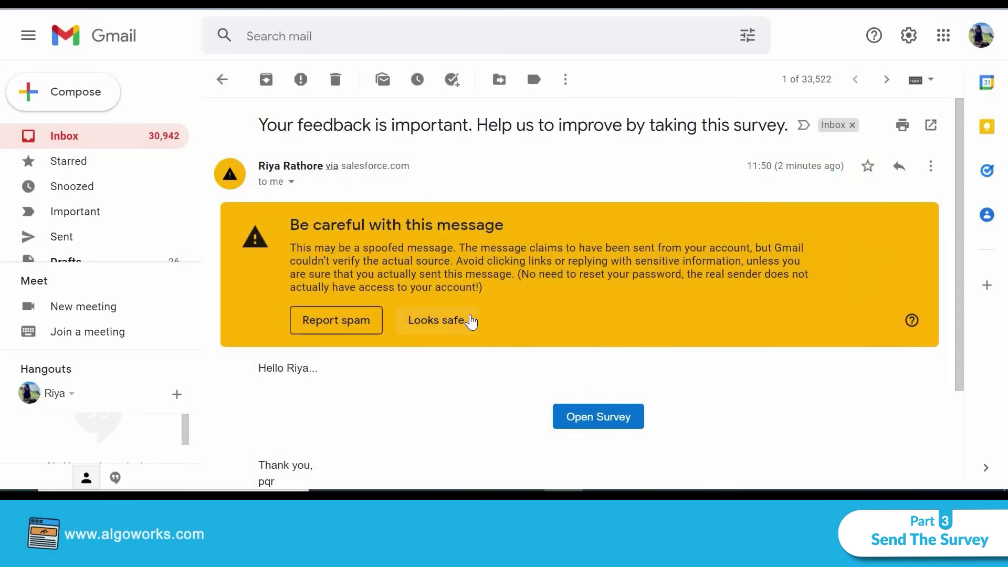
Follow the Open Survey link in the Gmail invitation email.
scroll(471, 321, "down", 2)
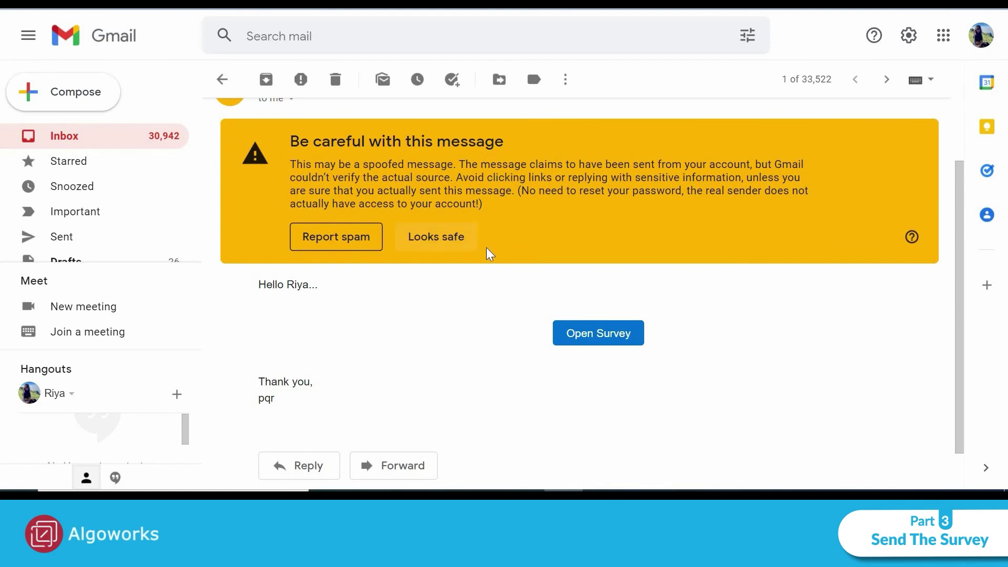
scroll(567, 347, "up", 2)
scroll(603, 319, "down", 2)
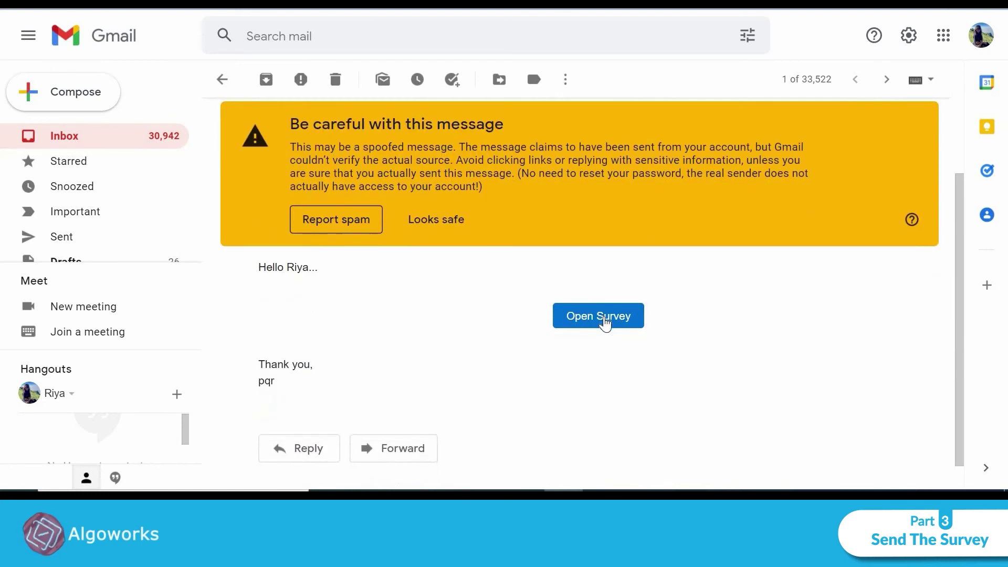
left_click(605, 319)
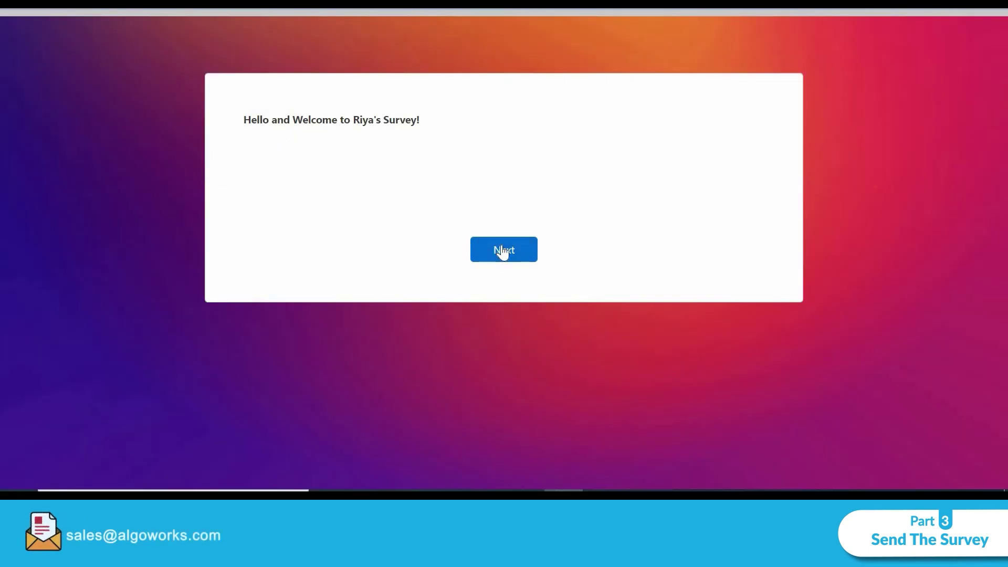
Answer the live survey with Sales cloud, Service cloud and Marketing Cloud, and a four-star rating.
left_click(505, 252)
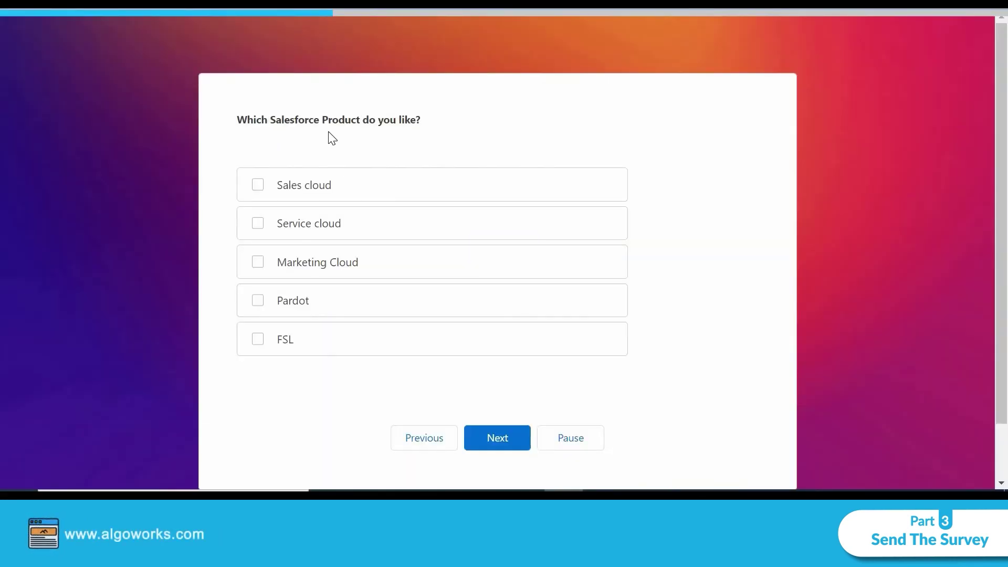
left_click(392, 198)
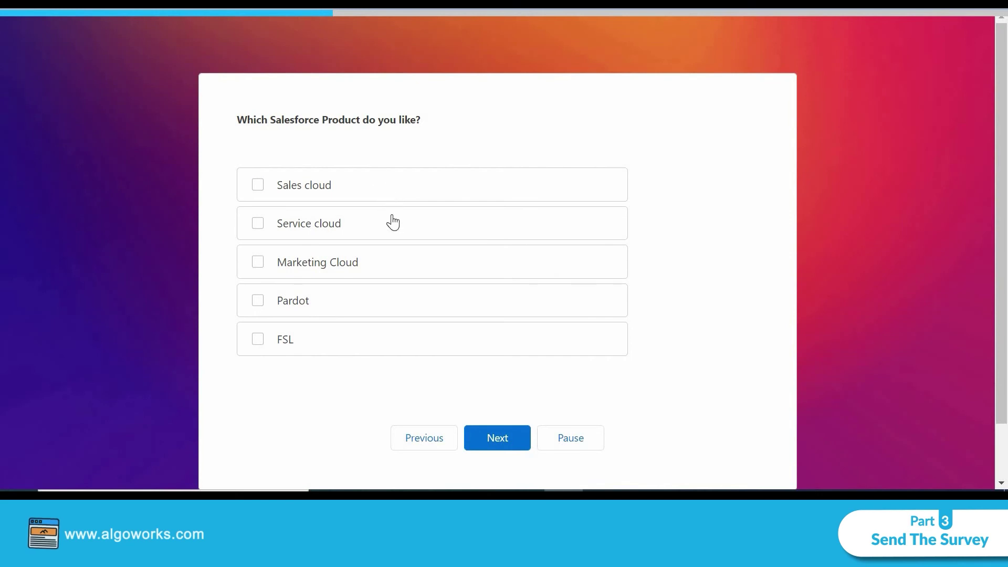
left_click(389, 220)
scroll(389, 216, "down", 1)
left_click(389, 209)
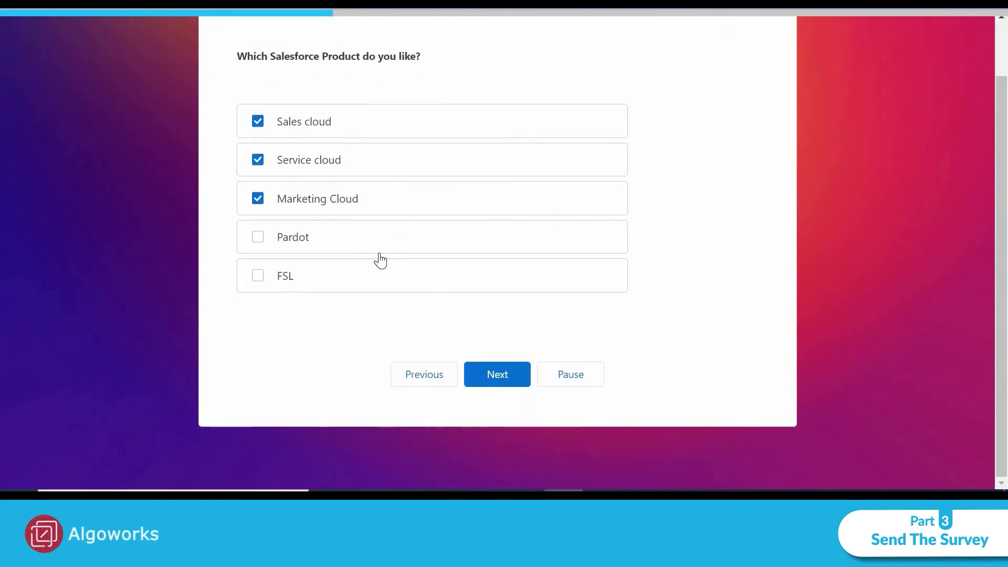
left_click(500, 376)
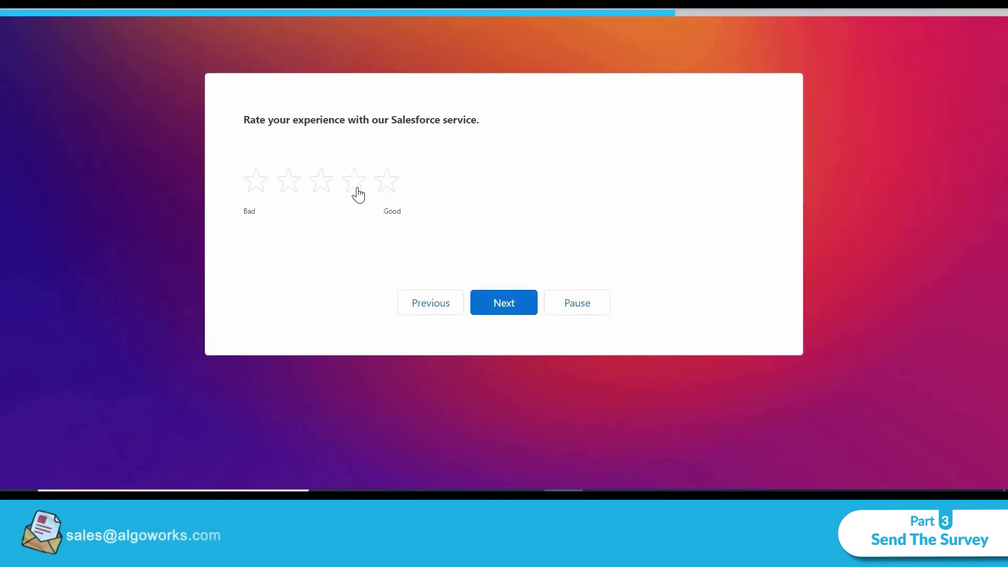
left_click(356, 189)
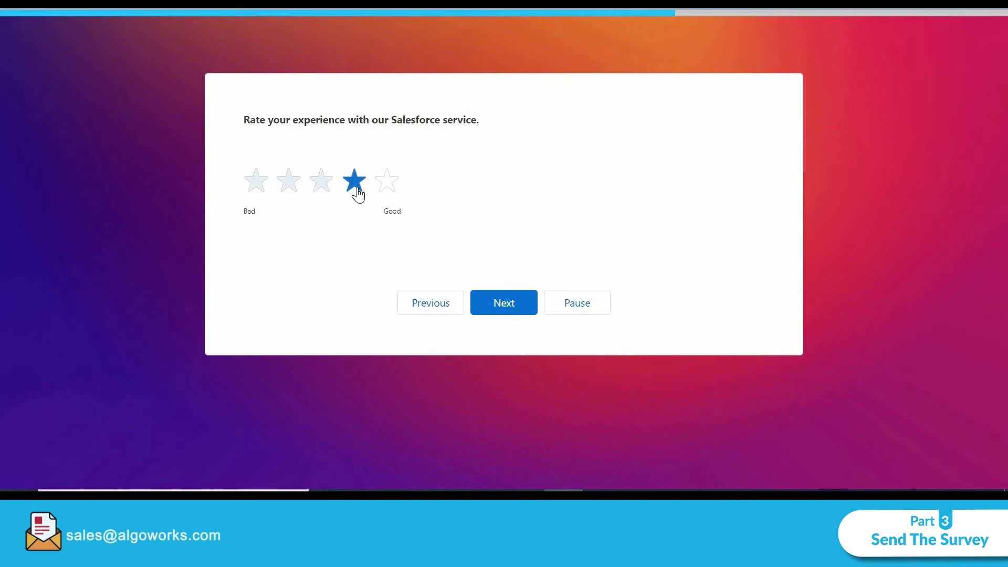
left_click(291, 188)
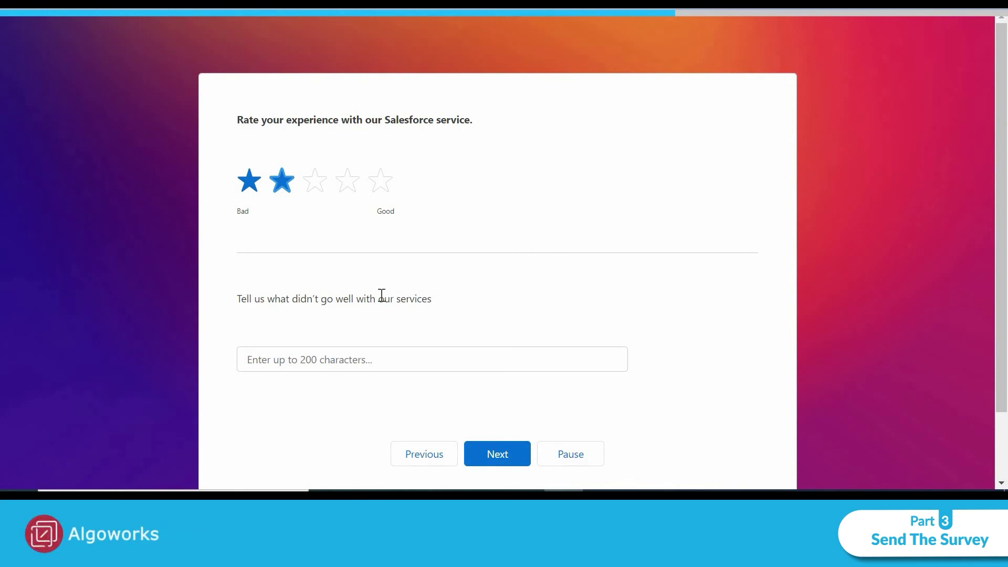
left_click(351, 184)
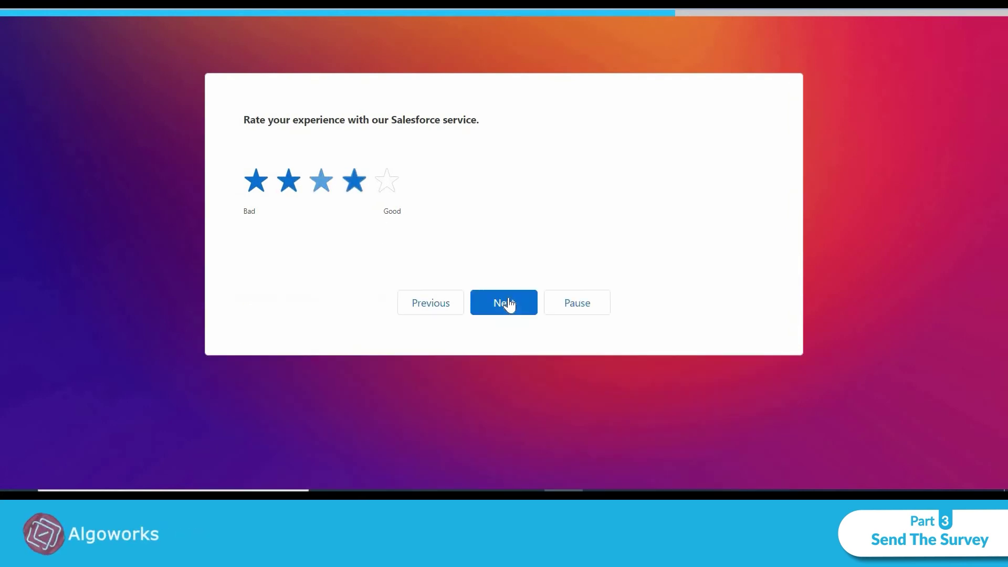
left_click(508, 302)
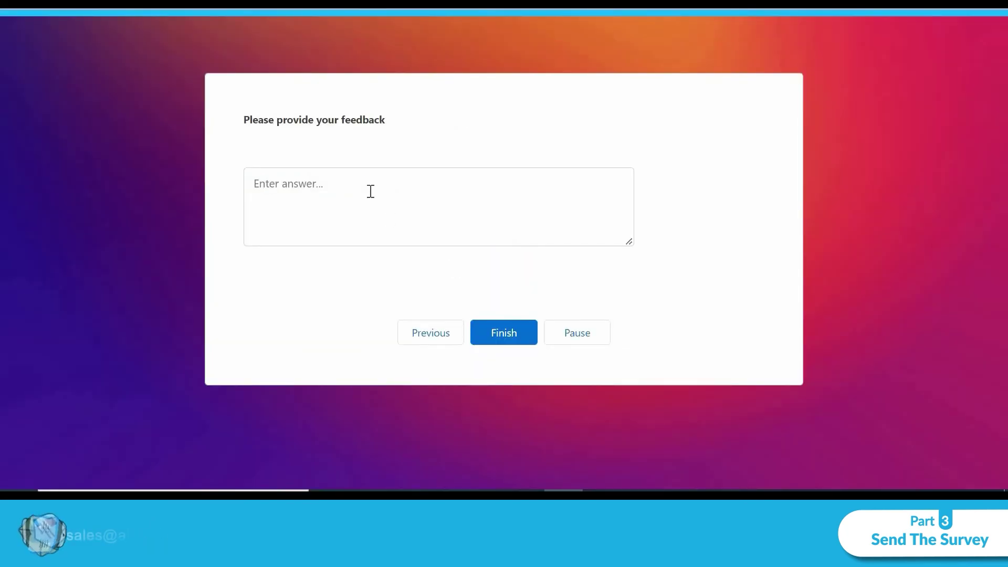
Enter the feedback 'Your service is really awesome!', correcting the typo, and submit the survey.
left_click(371, 191)
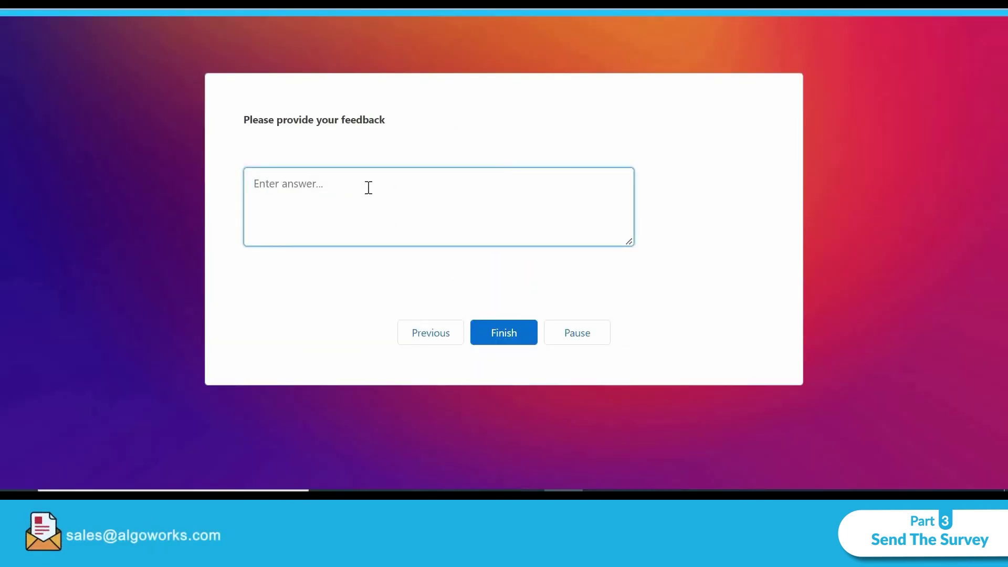
type("Your s")
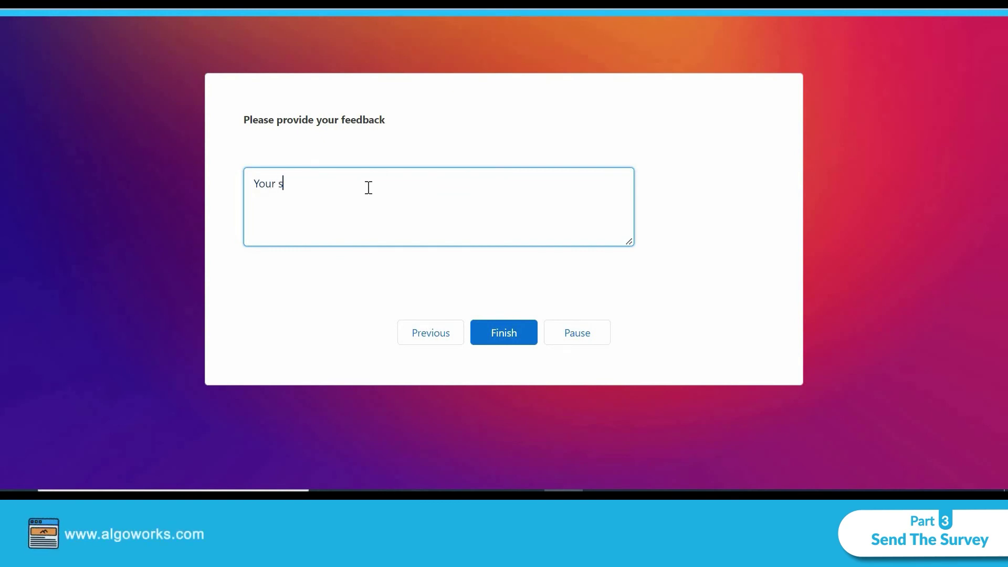
type("ervice is real")
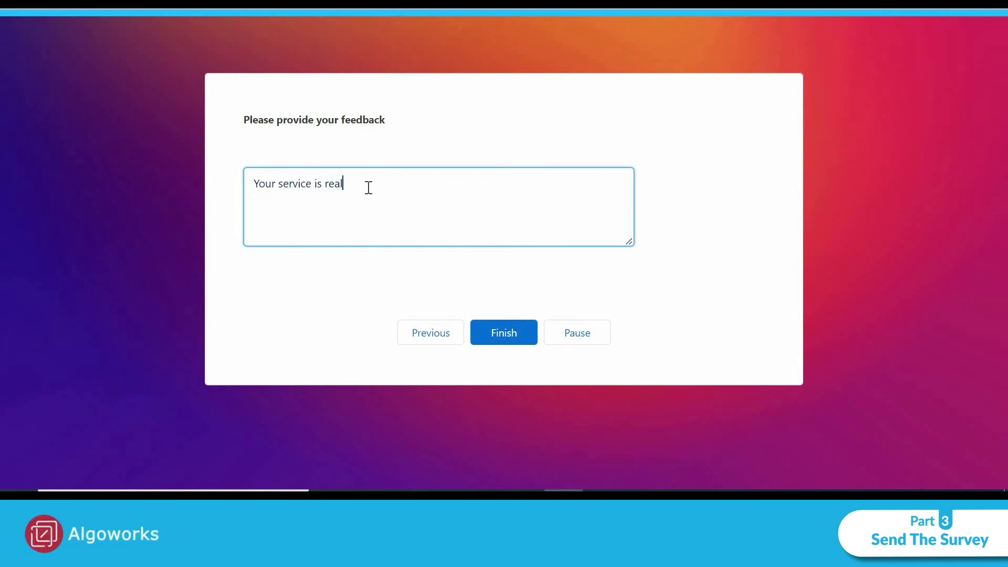
type("ly aweso")
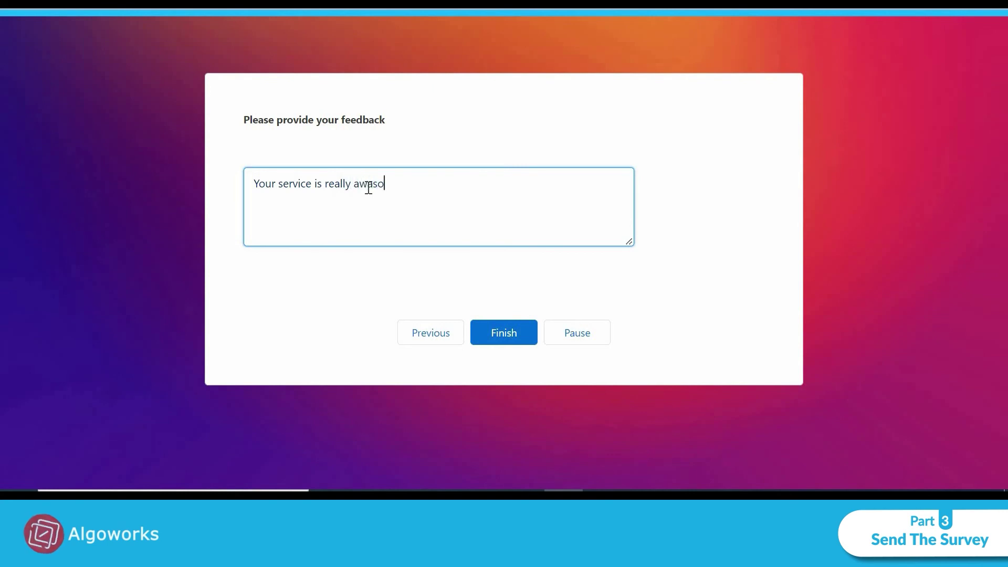
type("me!")
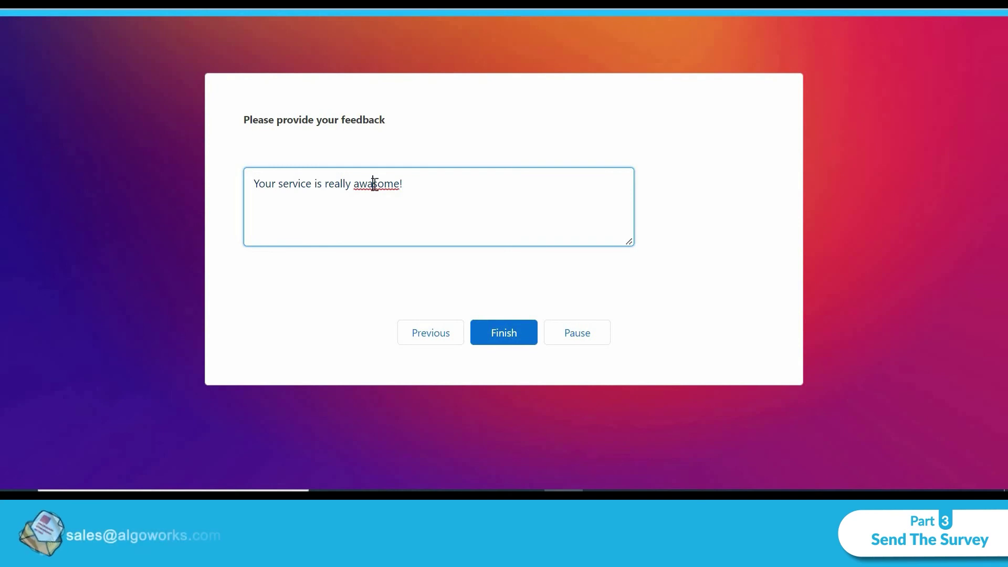
left_click(374, 182)
key("BackSpace")
type("e")
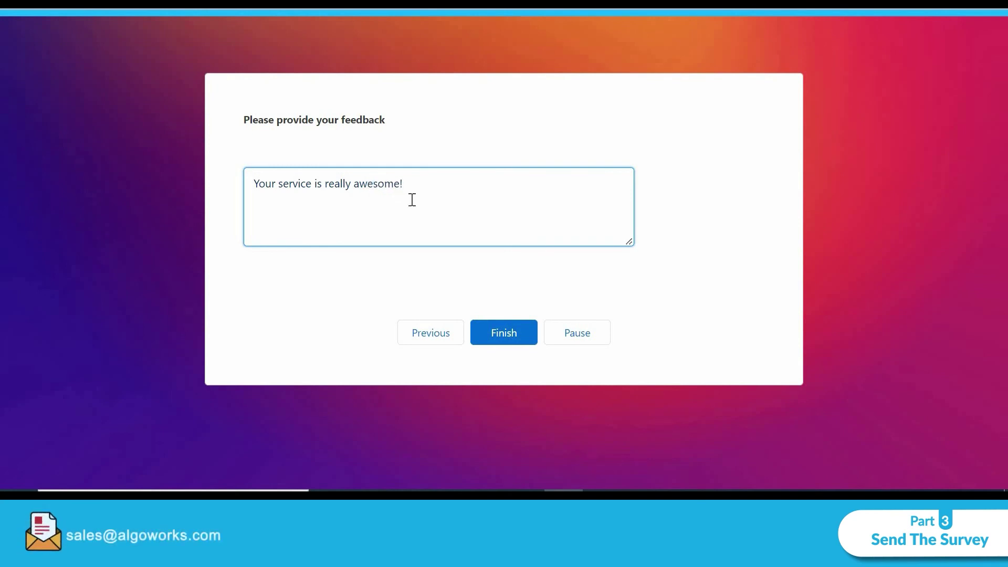
left_click(515, 342)
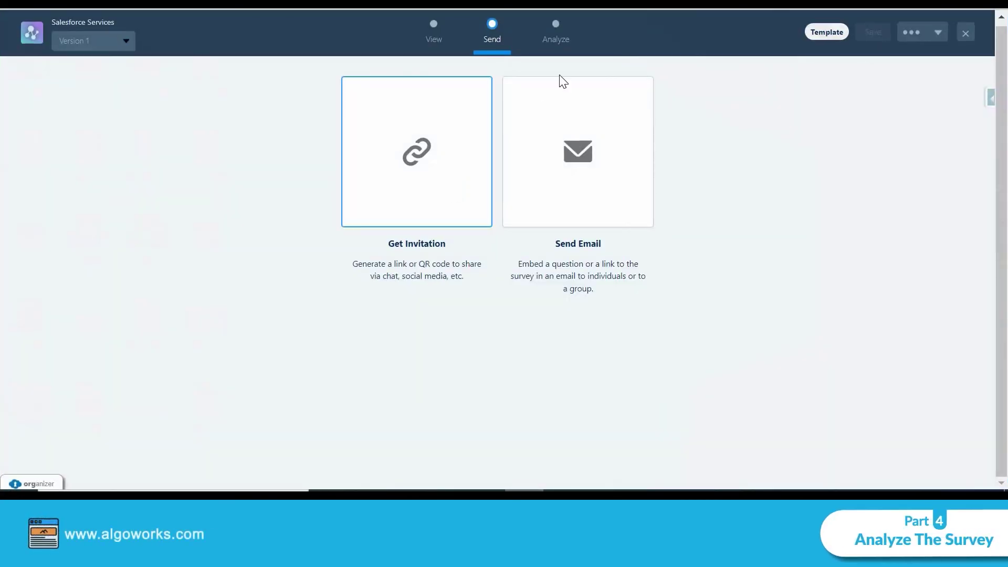
Open the survey's Analyze view and scroll through the product choice results.
left_click(555, 45)
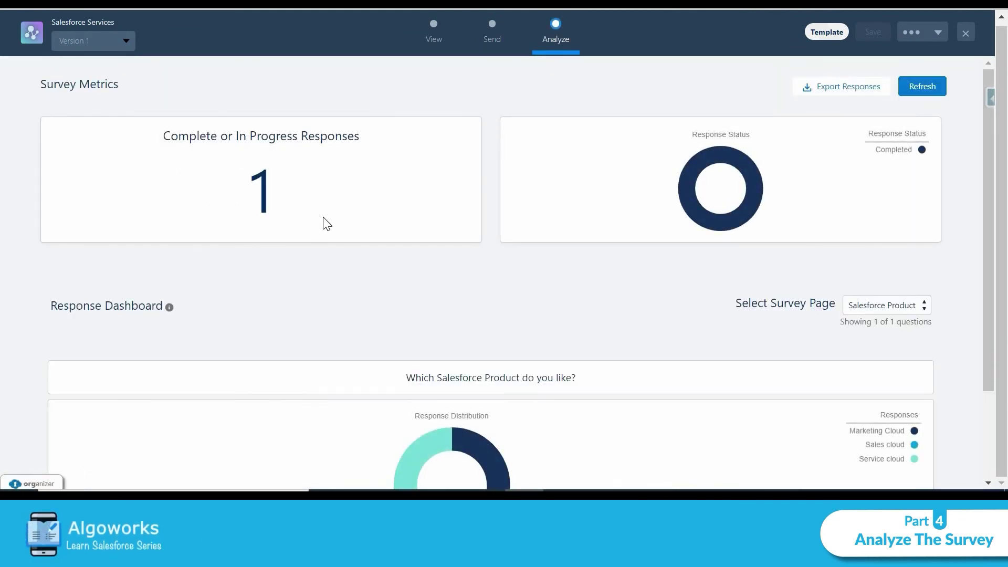
scroll(323, 218, "down", 2)
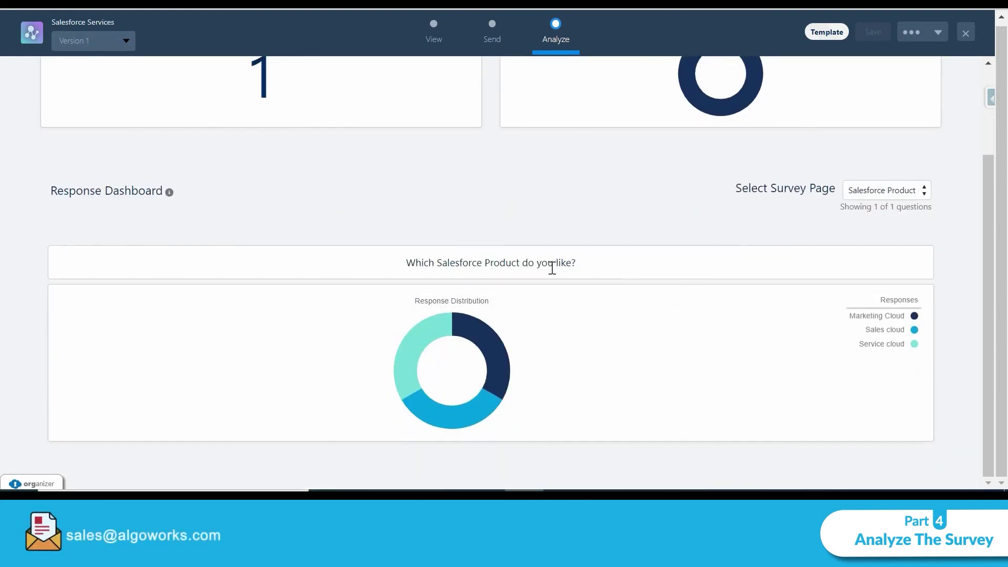
mouse_move(414, 338)
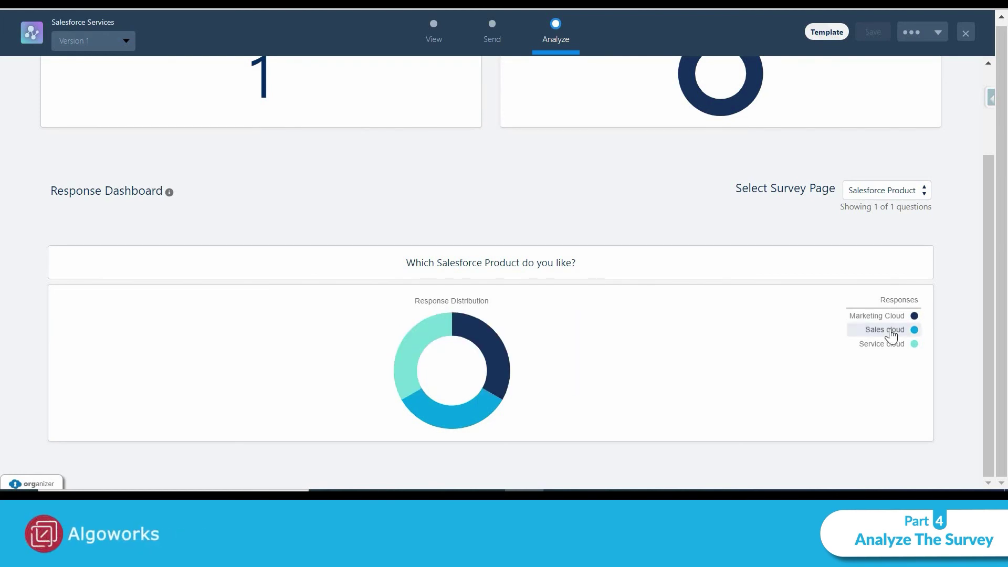
View results for the Ratings and Feedback Page, then refresh to show 1 completed response.
left_click(900, 189)
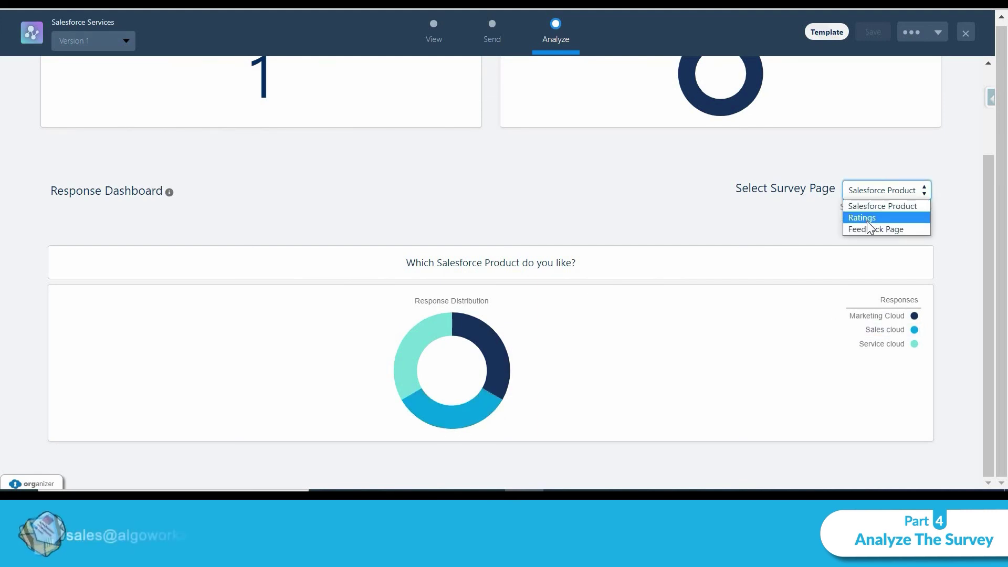
left_click(867, 217)
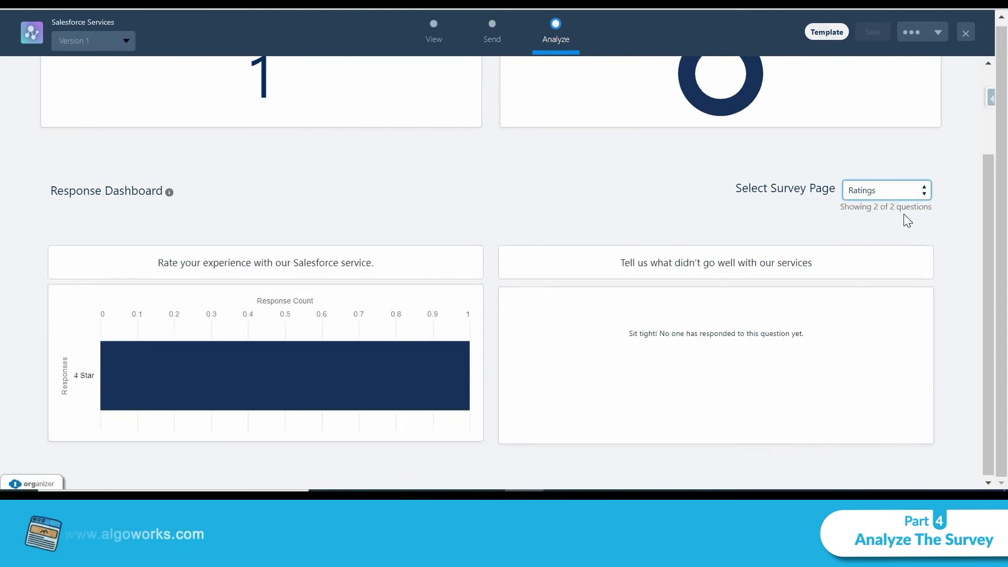
left_click(886, 194)
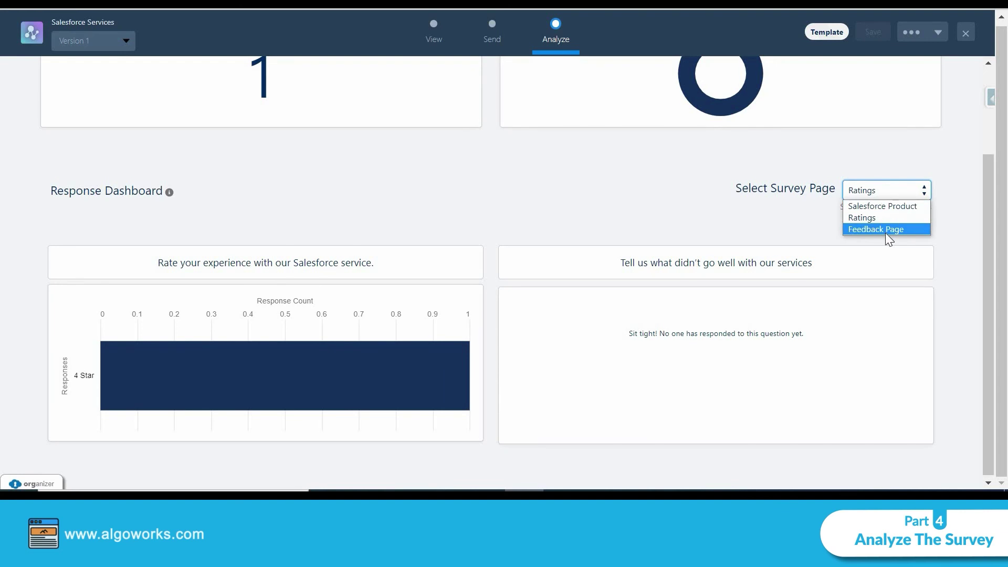
left_click(885, 231)
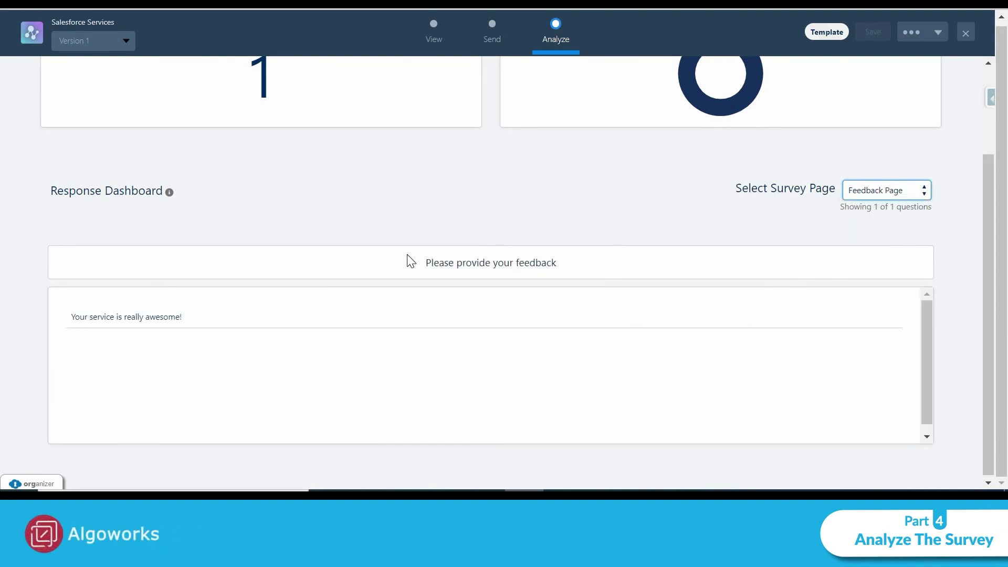
scroll(411, 261, "up", 3)
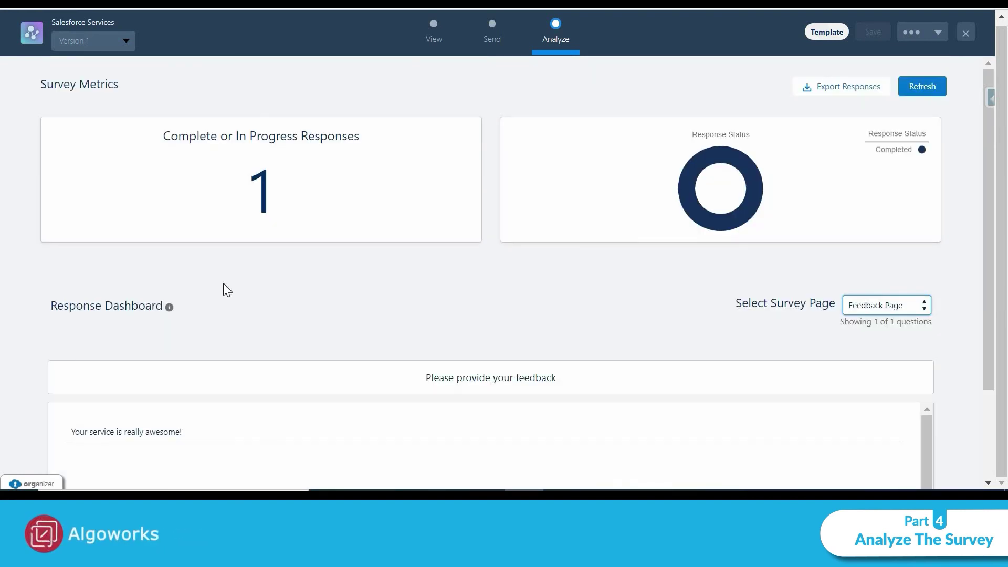
left_click(920, 88)
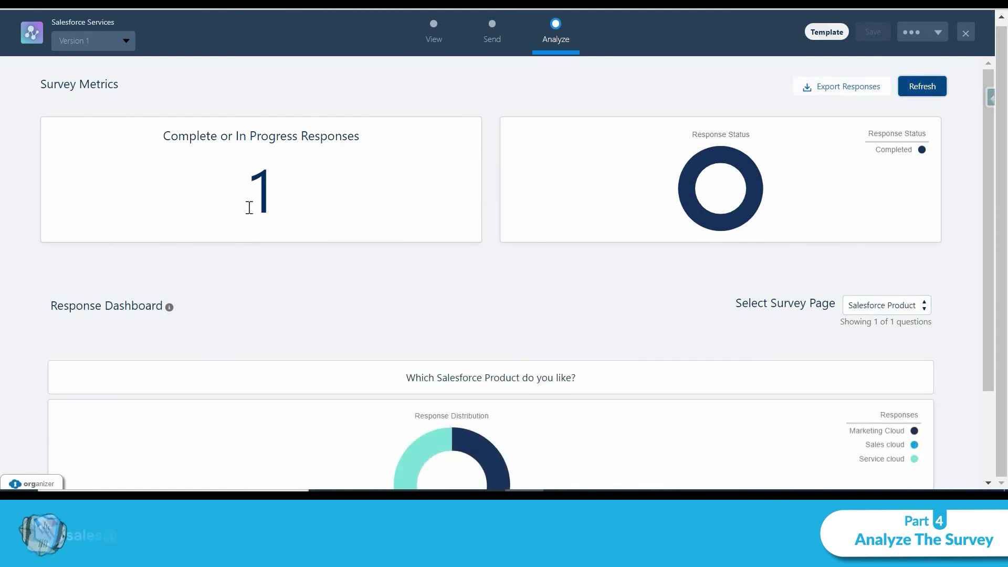